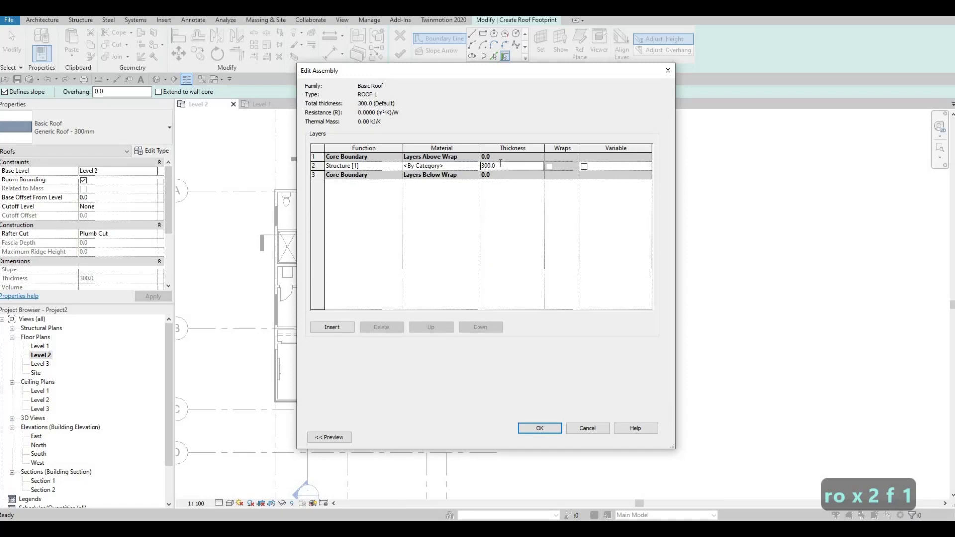
Set the structure layer of roof type ROOF 1 to a thickness of 200 and assign it the Gypsum Wall Board material.
{"action": "type", "text": "200"}
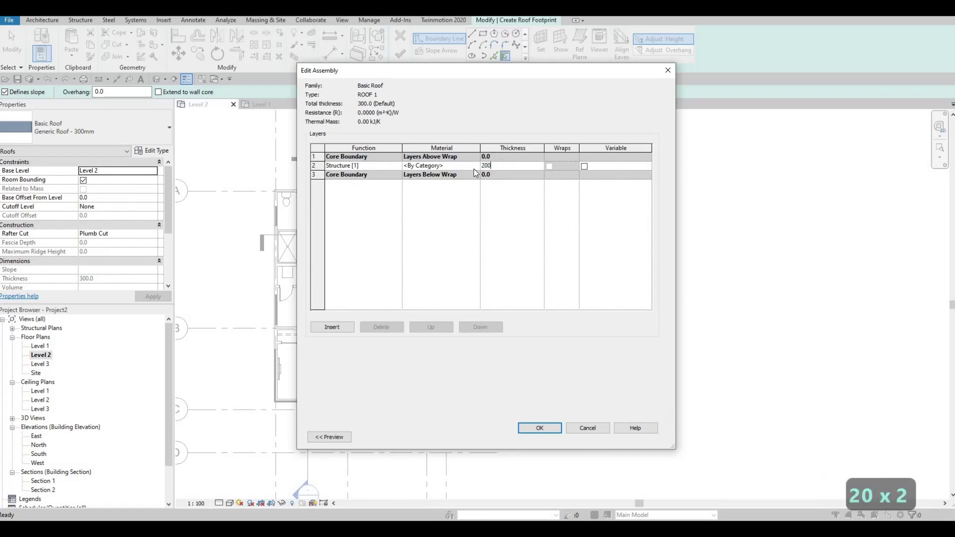
{"action": "left_click", "coordinate": [477, 166]}
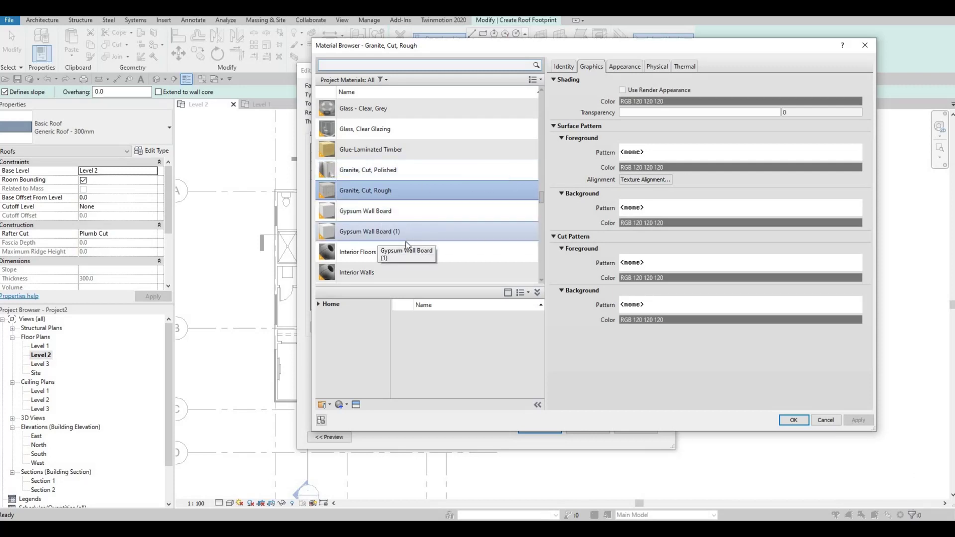
{"action": "scroll", "coordinate": [407, 244], "scroll_direction": "down", "scroll_amount": 2}
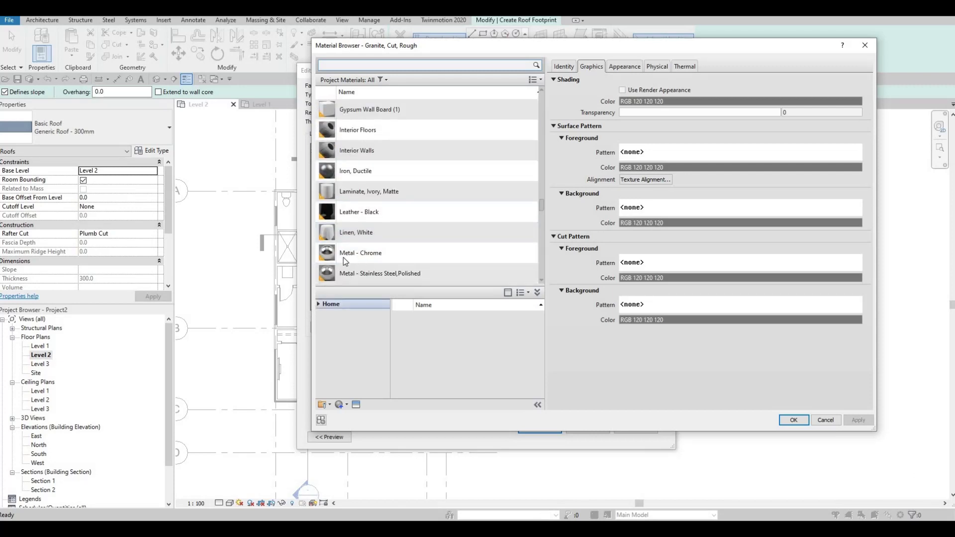
{"action": "scroll", "coordinate": [354, 253], "scroll_direction": "up", "scroll_amount": 2}
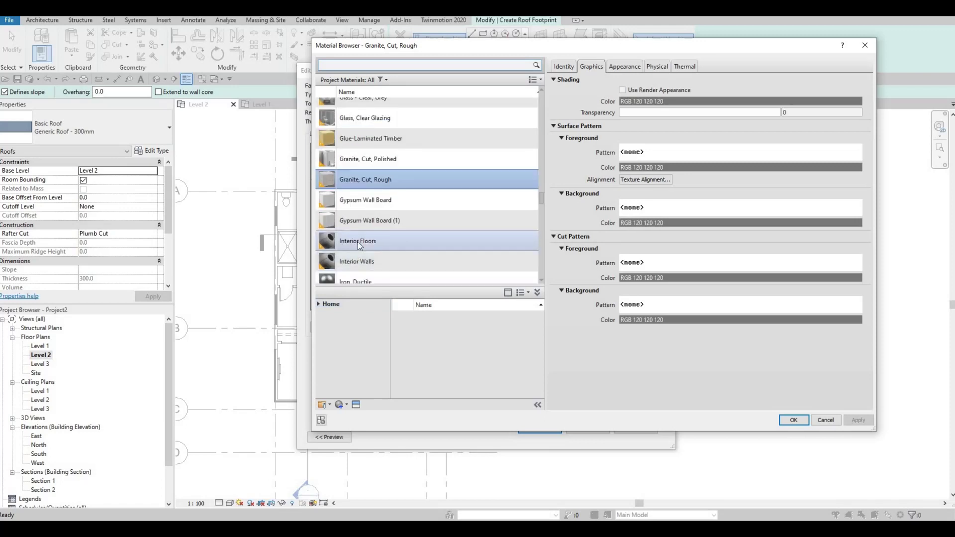
{"action": "scroll", "coordinate": [357, 242], "scroll_direction": "down", "scroll_amount": 1}
{"action": "key", "text": "Down"}
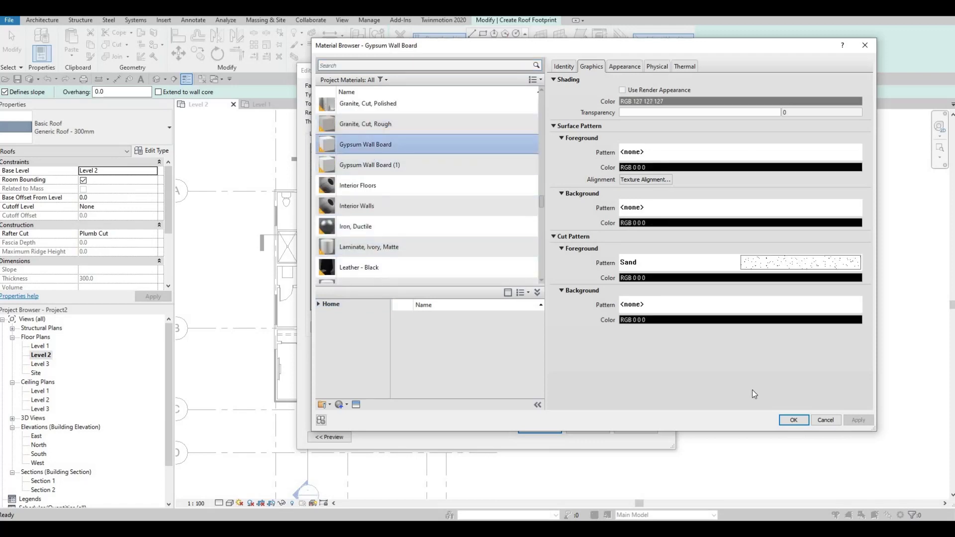
{"action": "key", "text": "Return"}
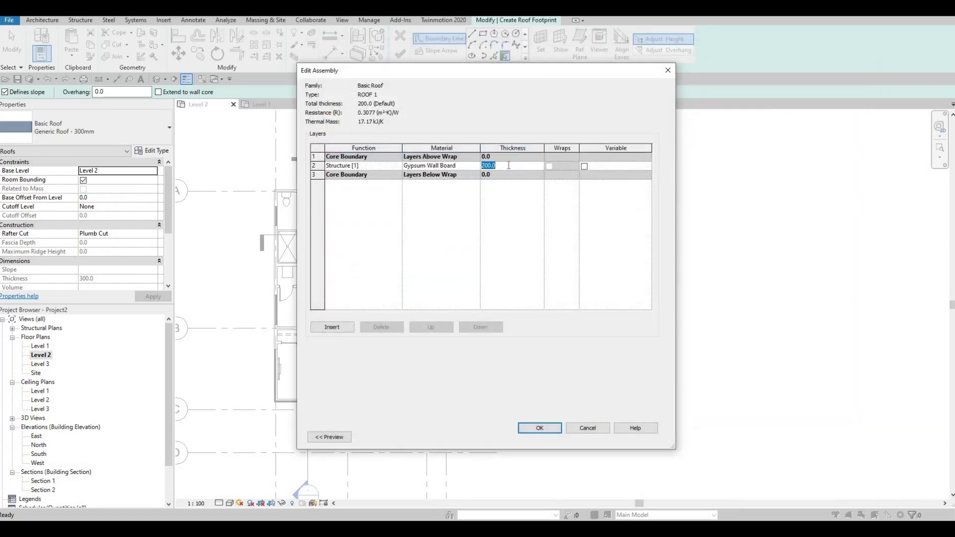
Set the structure layer's thickness to 100 and accept the ROOF 1 type changes.
{"action": "type", "text": "100"}
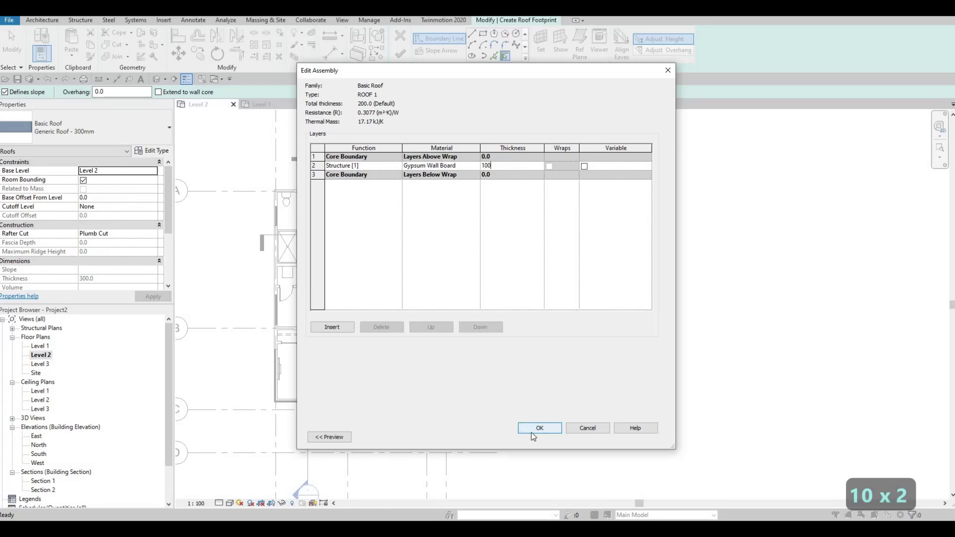
{"action": "left_click", "coordinate": [531, 430]}
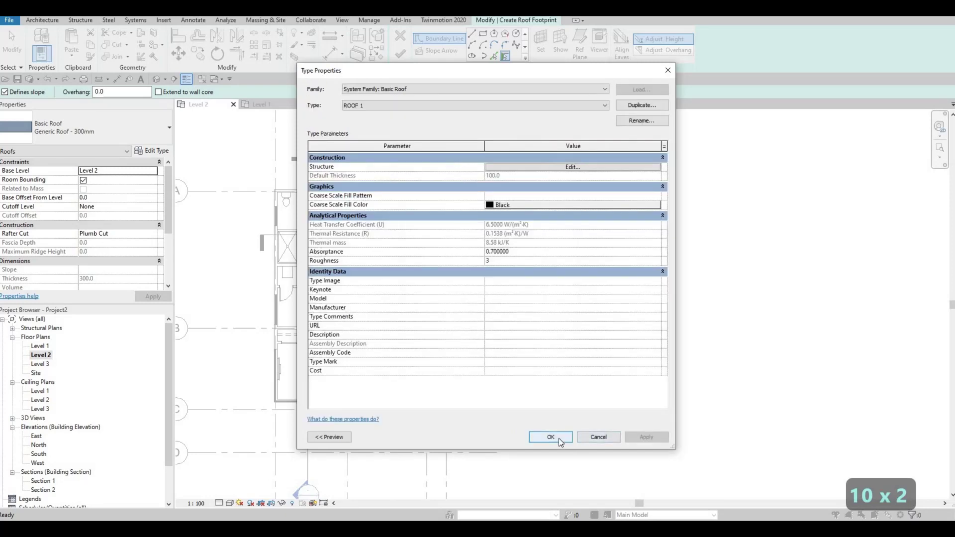
{"action": "left_click", "coordinate": [550, 438]}
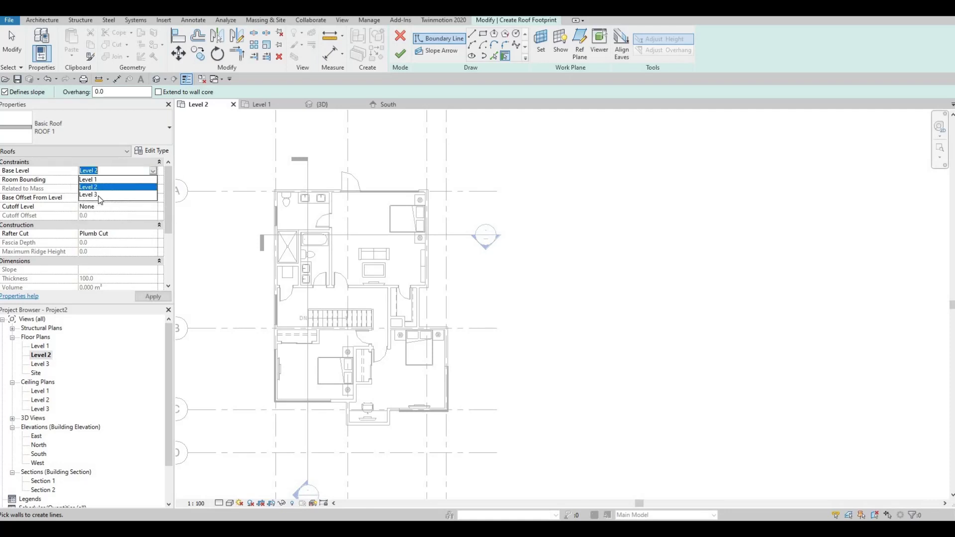
Place the roof on base level Level 3 with a base offset of -300, without defined slopes.
{"action": "left_click", "coordinate": [98, 195]}
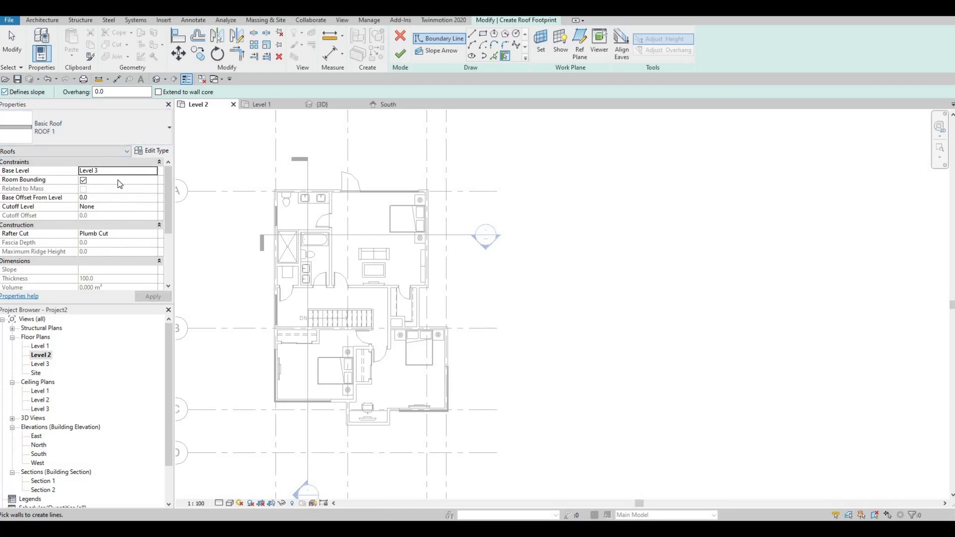
{"action": "left_click", "coordinate": [5, 92]}
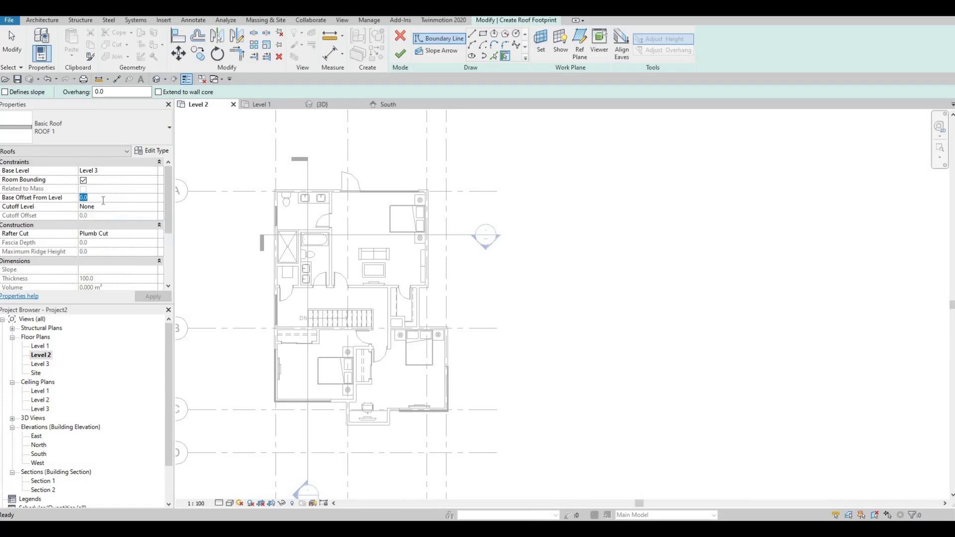
{"action": "type", "text": "-300"}
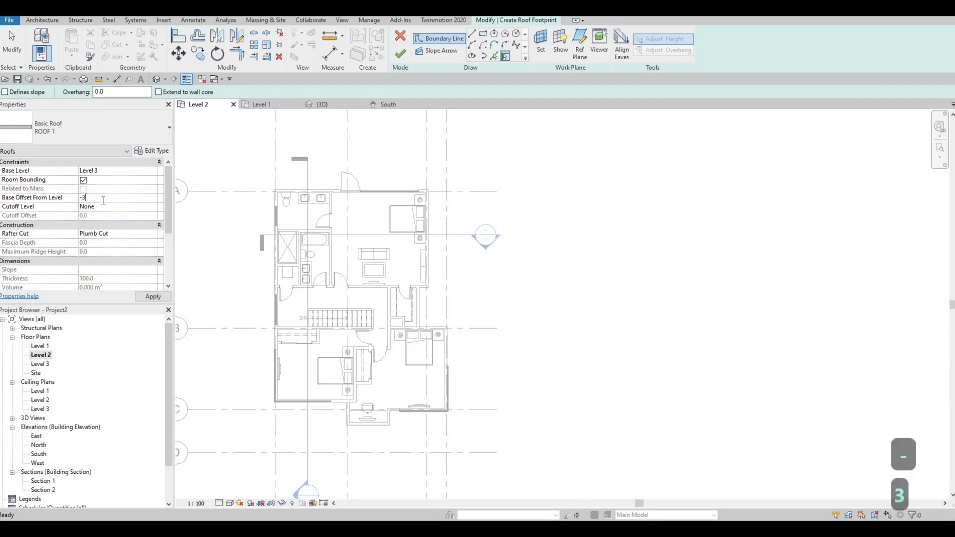
{"action": "left_click", "coordinate": [151, 297]}
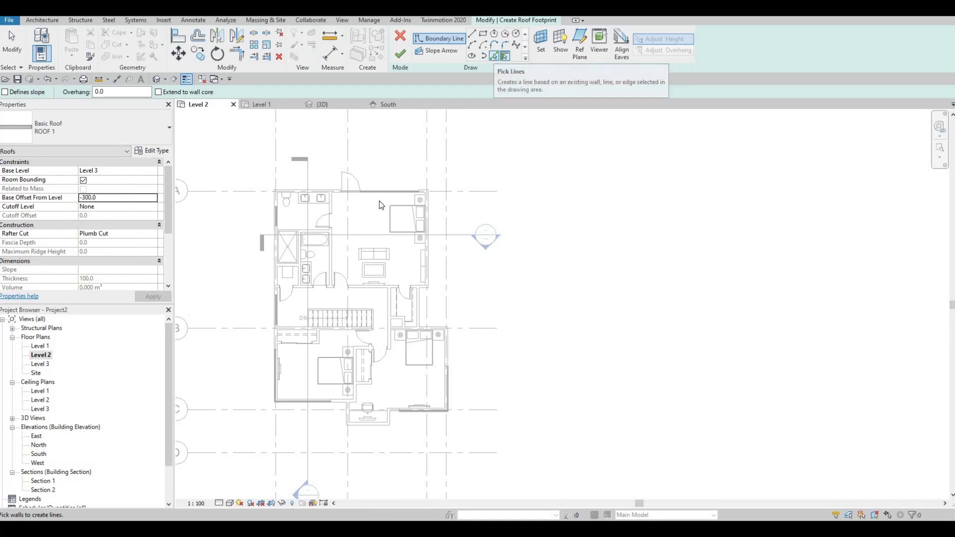
Use Pick Lines to create roof boundary lines along the inner faces of the north and west exterior walls.
{"action": "left_click", "coordinate": [494, 56]}
{"action": "scroll", "coordinate": [353, 155], "scroll_direction": "up", "scroll_amount": 2}
{"action": "scroll", "coordinate": [354, 222], "scroll_direction": "up", "scroll_amount": 4}
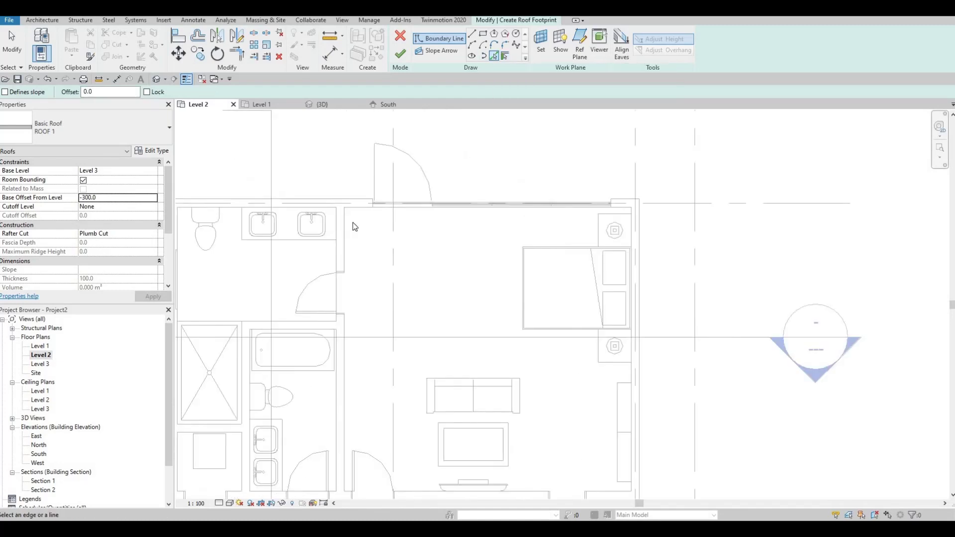
{"action": "left_click", "coordinate": [322, 243]}
{"action": "scroll", "coordinate": [377, 198], "scroll_direction": "down", "scroll_amount": 2}
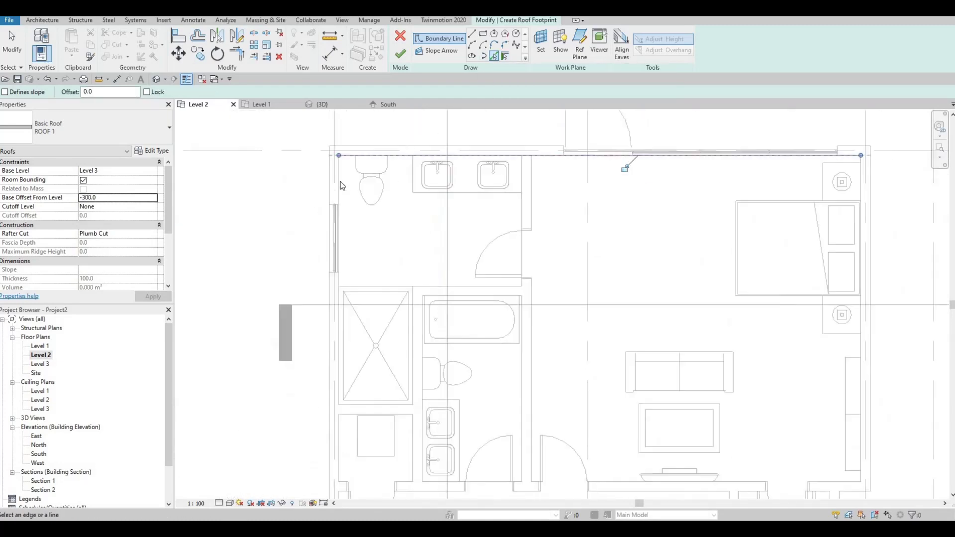
{"action": "left_click", "coordinate": [340, 185]}
{"action": "scroll", "coordinate": [423, 265], "scroll_direction": "down", "scroll_amount": 5}
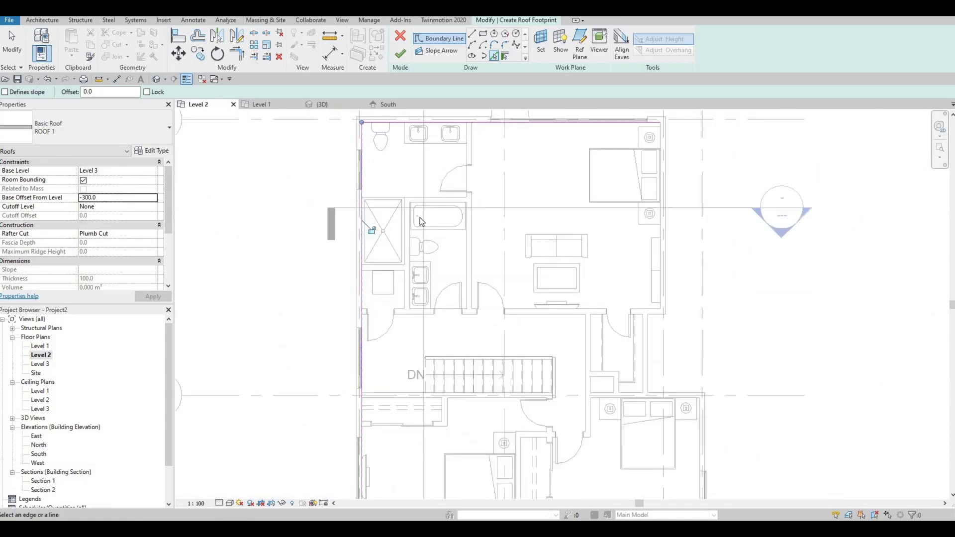
Add boundary lines along the inner faces of the south exterior walls, following the projecting desk bay between the two bedrooms.
{"action": "scroll", "coordinate": [505, 309], "scroll_direction": "up", "scroll_amount": 6}
{"action": "scroll", "coordinate": [505, 310], "scroll_direction": "up", "scroll_amount": 2}
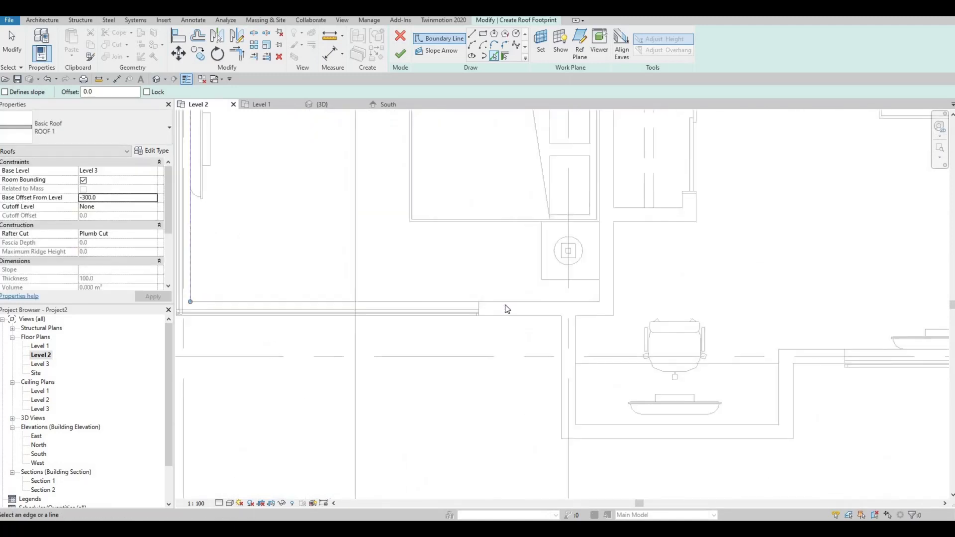
{"action": "left_click", "coordinate": [507, 305]}
{"action": "left_click", "coordinate": [625, 423]}
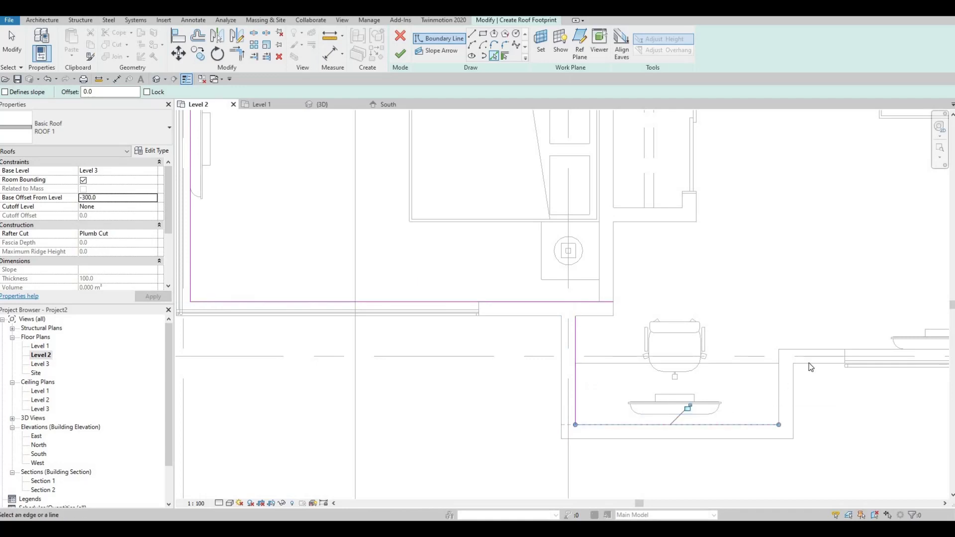
{"action": "left_click", "coordinate": [821, 351]}
Add boundary lines along the inner faces of the south-east bedroom's east and north walls.
{"action": "middle_click_drag", "start_coordinate": [775, 347], "coordinate": [368, 300]}
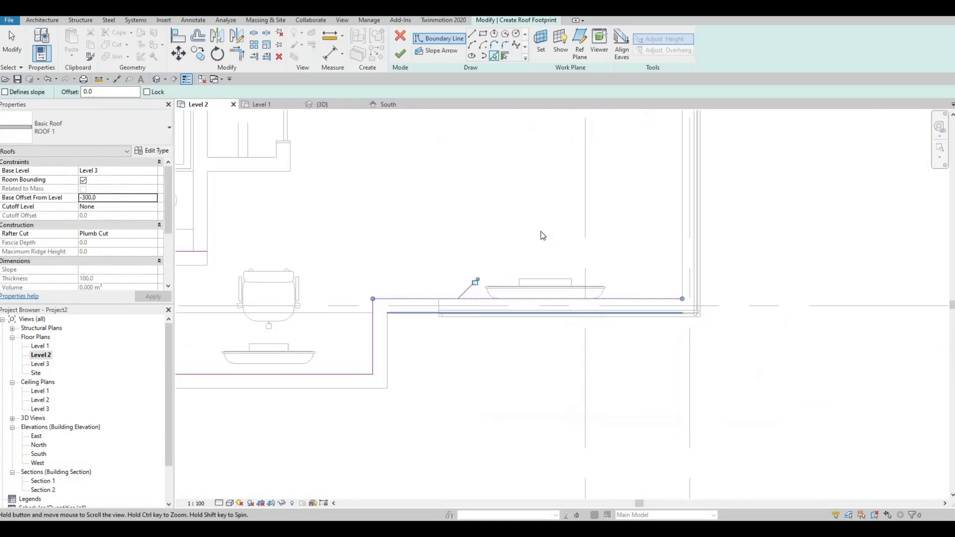
{"action": "scroll", "coordinate": [541, 232], "scroll_direction": "down", "scroll_amount": 2}
{"action": "left_click", "coordinate": [514, 214]}
{"action": "middle_click_drag", "start_coordinate": [468, 176], "coordinate": [465, 343]}
{"action": "scroll", "coordinate": [465, 343], "scroll_direction": "down", "scroll_amount": 2}
{"action": "scroll", "coordinate": [453, 227], "scroll_direction": "up", "scroll_amount": 2}
{"action": "scroll", "coordinate": [449, 241], "scroll_direction": "up", "scroll_amount": 2}
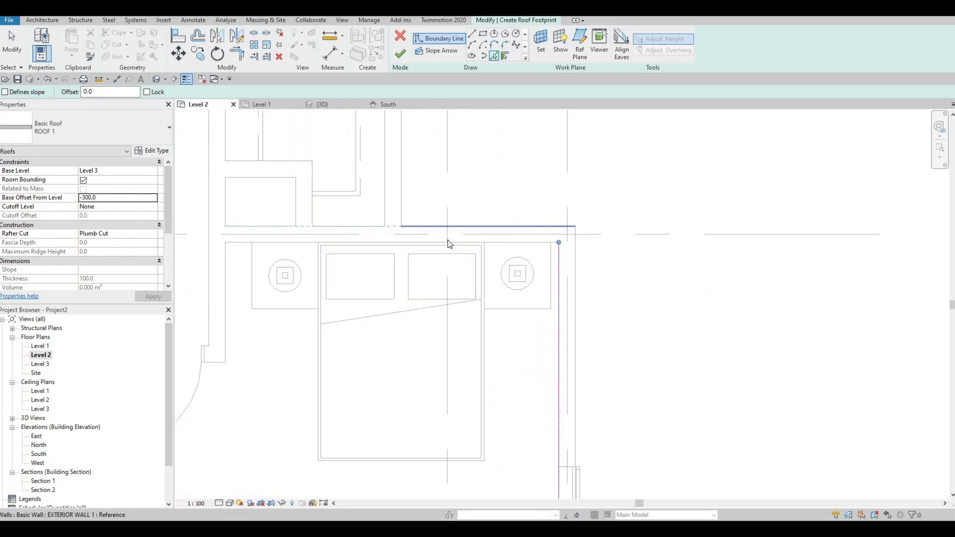
{"action": "scroll", "coordinate": [552, 241], "scroll_direction": "up", "scroll_amount": 2}
{"action": "left_click", "coordinate": [539, 243]}
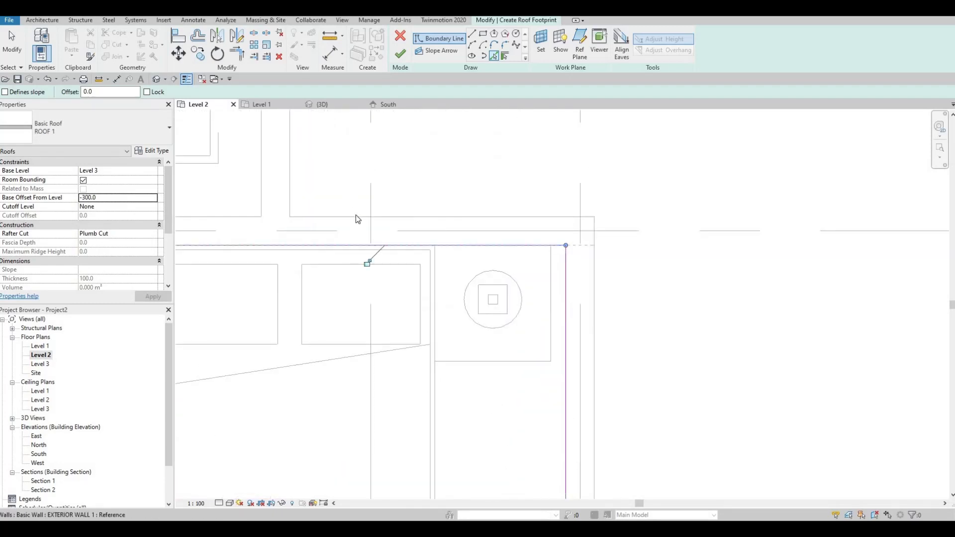
Add boundary lines along the closet's east wall and the north-east bedroom's south and east walls.
{"action": "scroll", "coordinate": [438, 217], "scroll_direction": "down", "scroll_amount": 2}
{"action": "middle_click_drag", "start_coordinate": [353, 154], "coordinate": [374, 245]}
{"action": "left_click", "coordinate": [374, 246]}
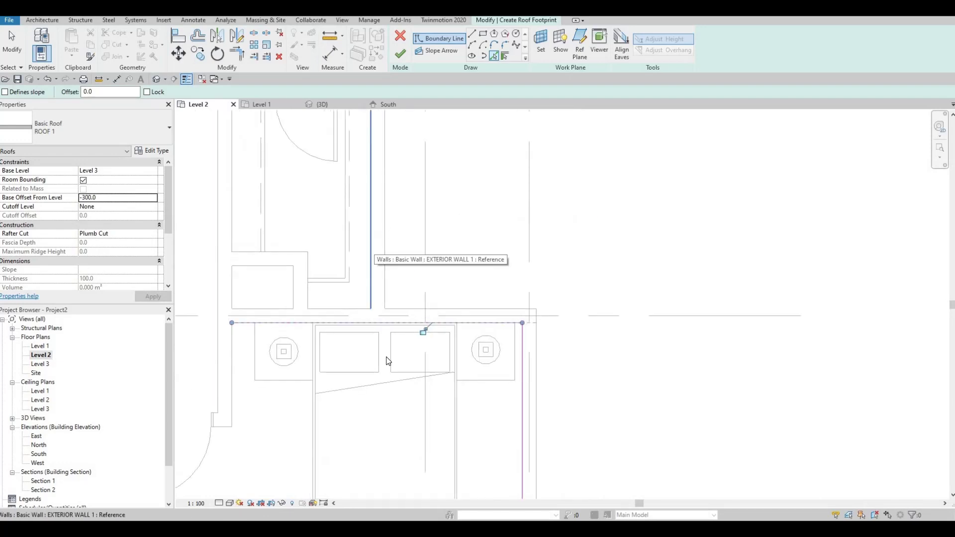
{"action": "scroll", "coordinate": [398, 272], "scroll_direction": "down", "scroll_amount": 4}
{"action": "middle_click_drag", "start_coordinate": [398, 172], "coordinate": [401, 348]}
{"action": "scroll", "coordinate": [396, 275], "scroll_direction": "up", "scroll_amount": 3}
{"action": "left_click", "coordinate": [399, 275]}
{"action": "scroll", "coordinate": [402, 246], "scroll_direction": "down", "scroll_amount": 1}
{"action": "left_click", "coordinate": [408, 232]}
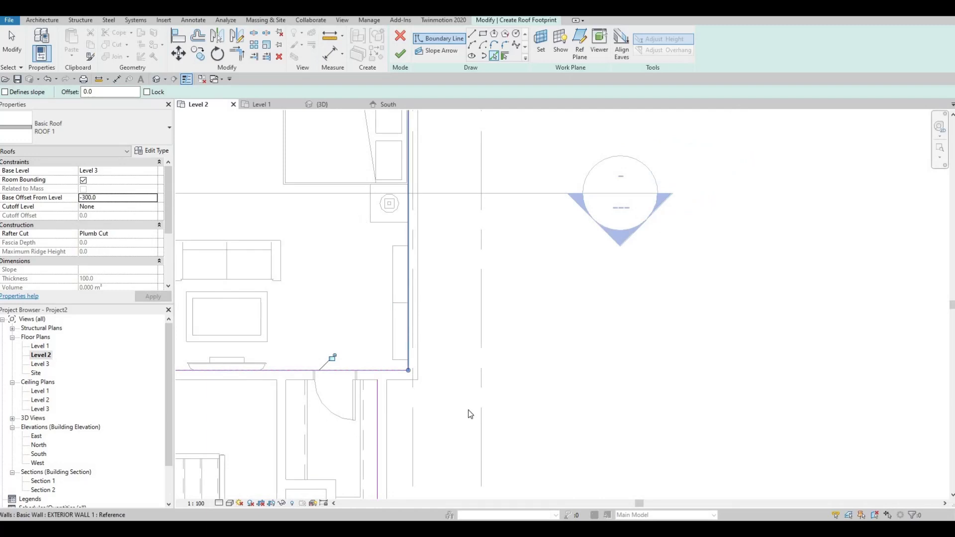
Trim the closet's boundary line into corners with the north-east bedroom's south line and the south-east bedroom's north line.
{"action": "scroll", "coordinate": [371, 164], "scroll_direction": "down", "scroll_amount": 3}
{"action": "middle_click_drag", "start_coordinate": [371, 164], "coordinate": [466, 353]}
{"action": "middle_click_drag", "start_coordinate": [392, 461], "coordinate": [532, 302]}
{"action": "scroll", "coordinate": [532, 302], "scroll_direction": "down", "scroll_amount": 3}
{"action": "key", "text": "Escape"}
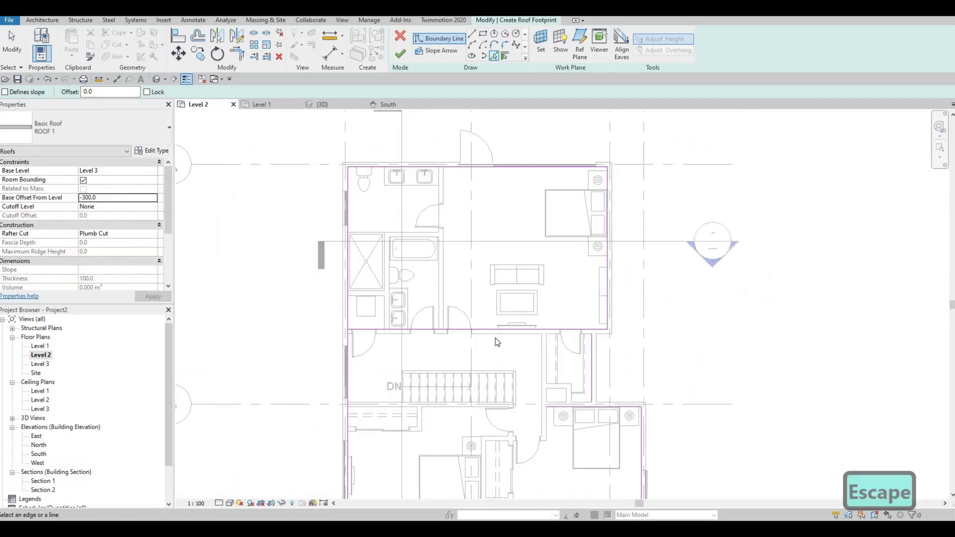
{"action": "scroll", "coordinate": [496, 362], "scroll_direction": "up", "scroll_amount": 1}
{"action": "middle_click_drag", "start_coordinate": [495, 361], "coordinate": [495, 338]}
{"action": "scroll", "coordinate": [496, 341], "scroll_direction": "down", "scroll_amount": 1}
{"action": "key", "text": "t"}
{"action": "key", "text": "r"}
{"action": "scroll", "coordinate": [556, 323], "scroll_direction": "up", "scroll_amount": 2}
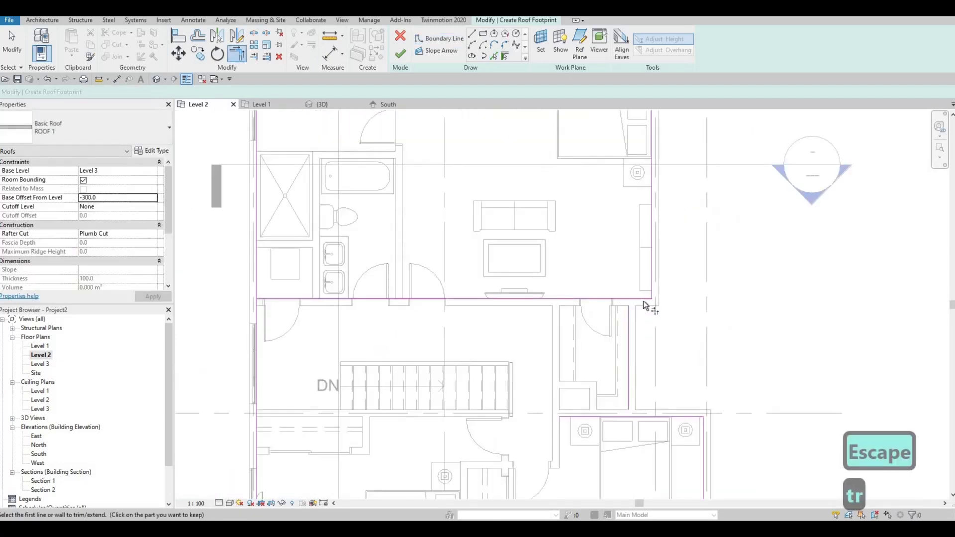
{"action": "left_click", "coordinate": [641, 299]}
{"action": "left_click", "coordinate": [628, 366]}
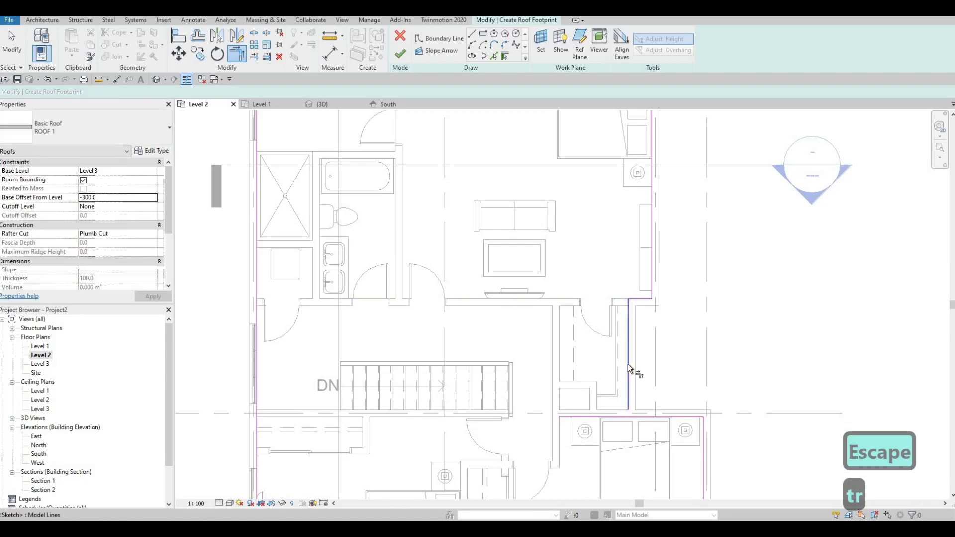
{"action": "left_click", "coordinate": [654, 416]}
Trim the south-west bedroom's south line to the desk bay's west line and finish the roof footprint.
{"action": "scroll", "coordinate": [571, 365], "scroll_direction": "down", "scroll_amount": 2}
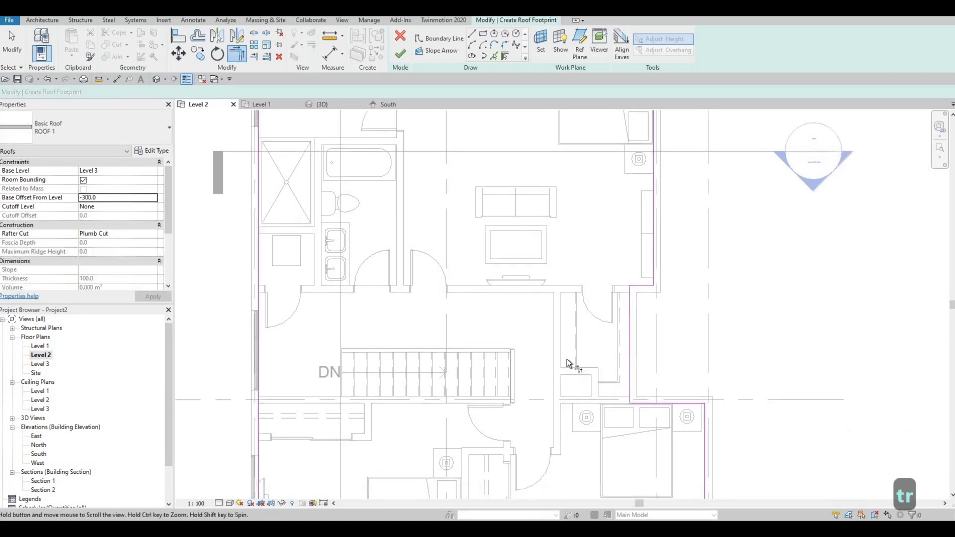
{"action": "scroll", "coordinate": [627, 379], "scroll_direction": "down", "scroll_amount": 2}
{"action": "scroll", "coordinate": [482, 365], "scroll_direction": "up", "scroll_amount": 4}
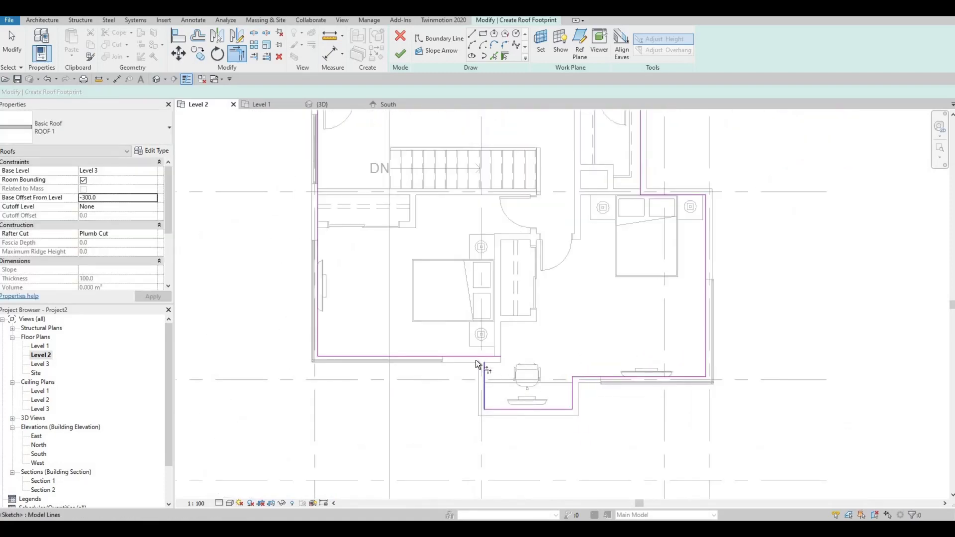
{"action": "left_click", "coordinate": [470, 356]}
{"action": "scroll", "coordinate": [617, 361], "scroll_direction": "down", "scroll_amount": 3}
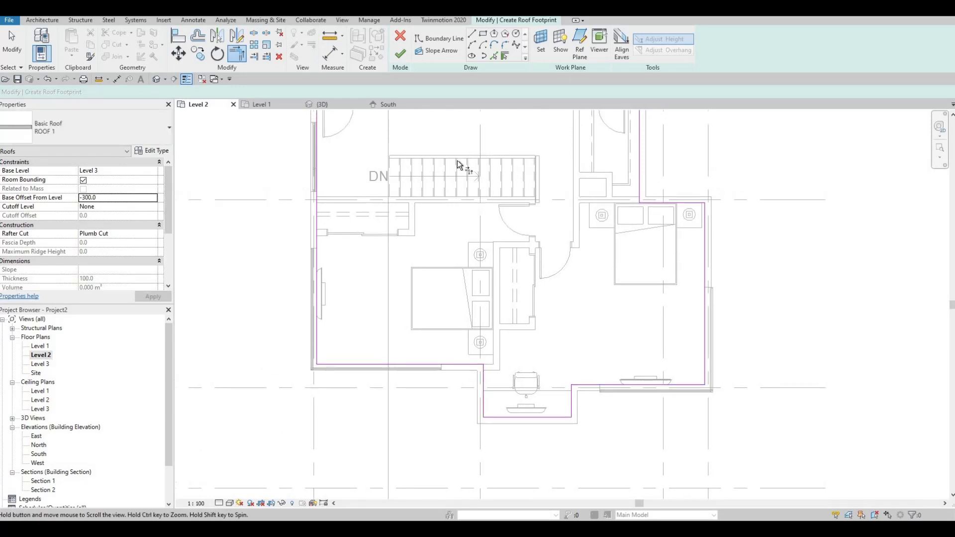
{"action": "left_click", "coordinate": [396, 58]}
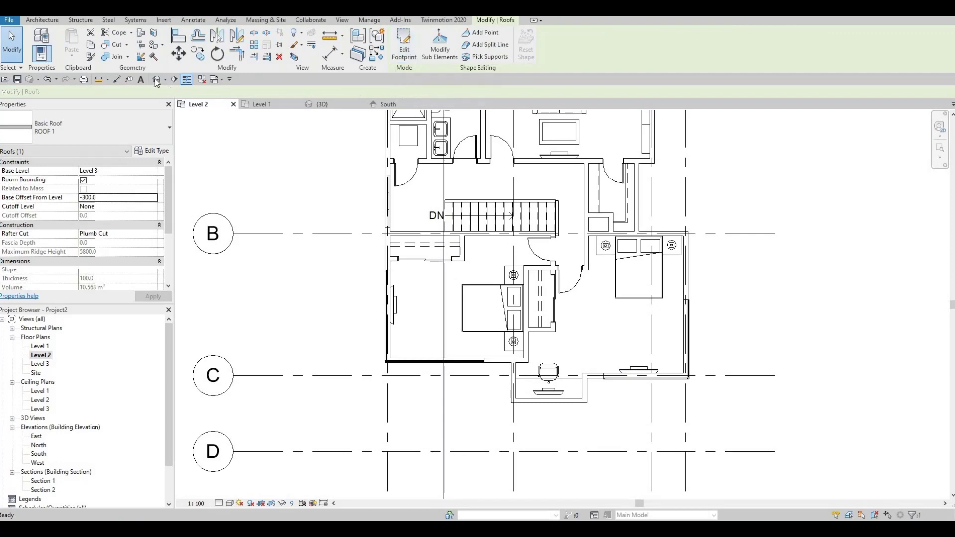
Inspect the new roof in the 3D view from the front-right corner and clear the selection.
{"action": "left_click", "coordinate": [321, 105]}
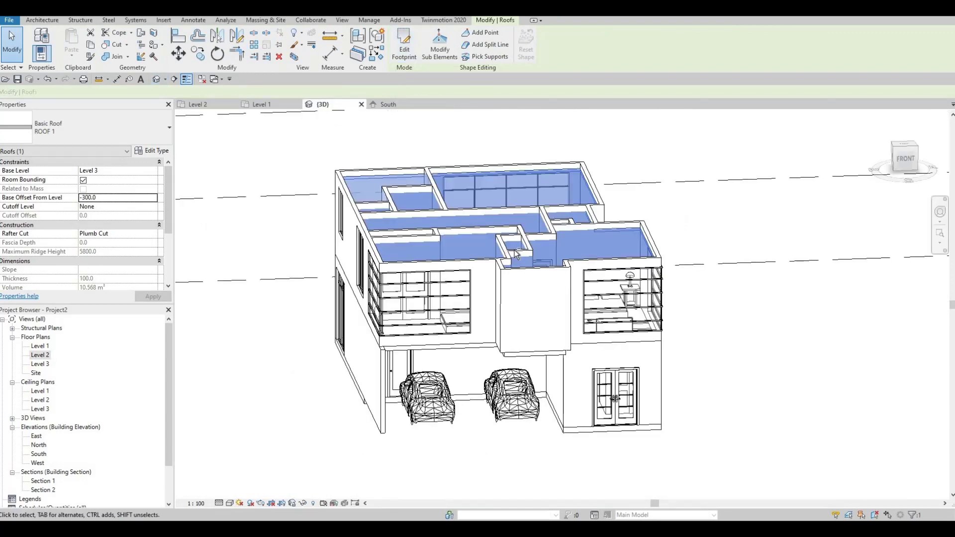
{"action": "middle_click_drag", "start_coordinate": [487, 290], "coordinate": [525, 174], "text": "shift"}
{"action": "key", "text": "shift+Escape"}
{"action": "key", "text": "Escape"}
{"action": "key", "text": "Escape"}
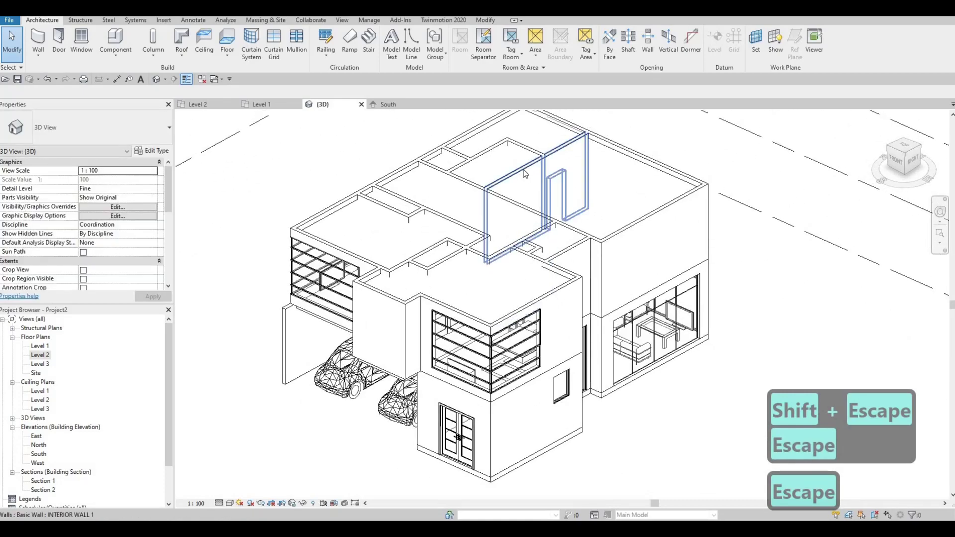
{"action": "left_click", "coordinate": [531, 158]}
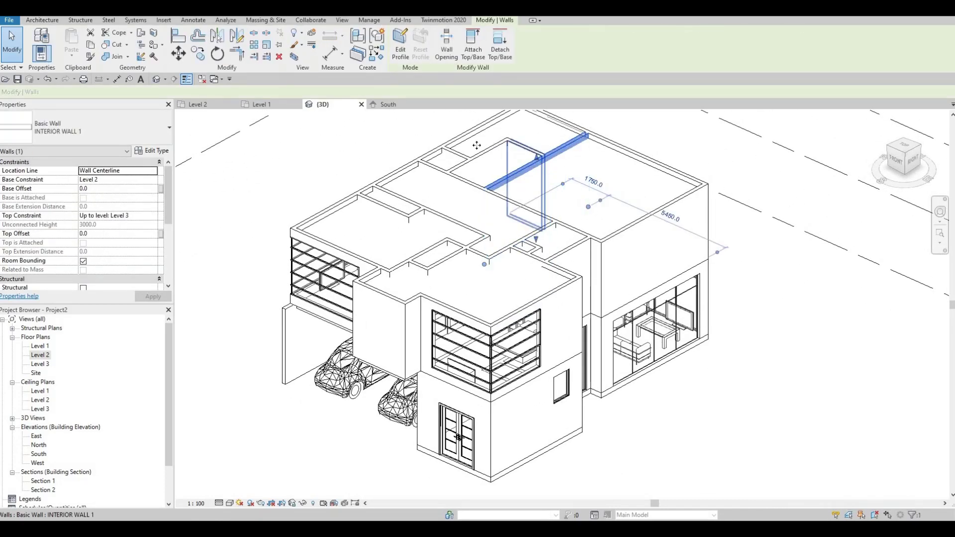
{"action": "left_click", "coordinate": [456, 154], "text": "ctrl"}
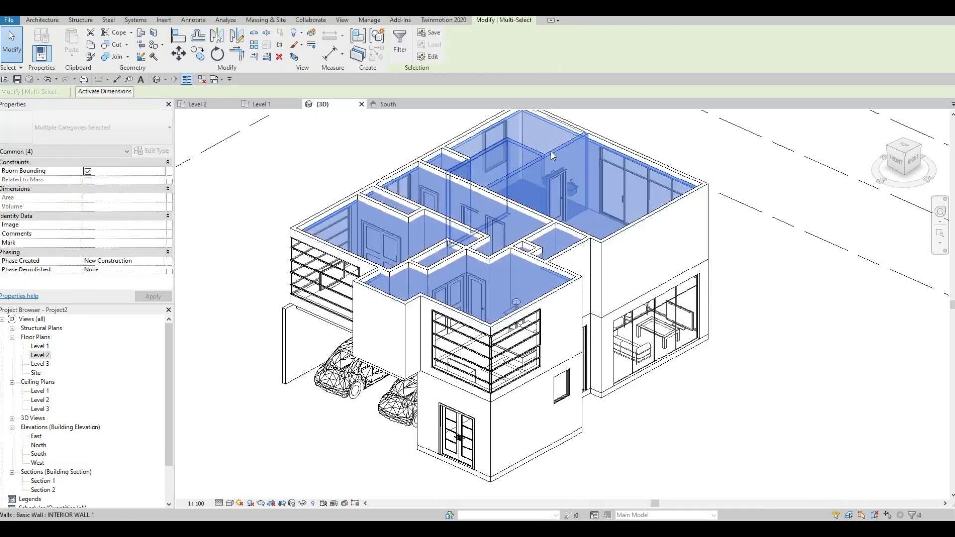
{"action": "key", "text": "Escape"}
Attach the tops of all the INTERIOR WALL 1 walls on the upper floor to the new flat roof.
{"action": "scroll", "coordinate": [566, 180], "scroll_direction": "up", "scroll_amount": 3}
{"action": "left_click", "coordinate": [565, 177], "text": "ctrl"}
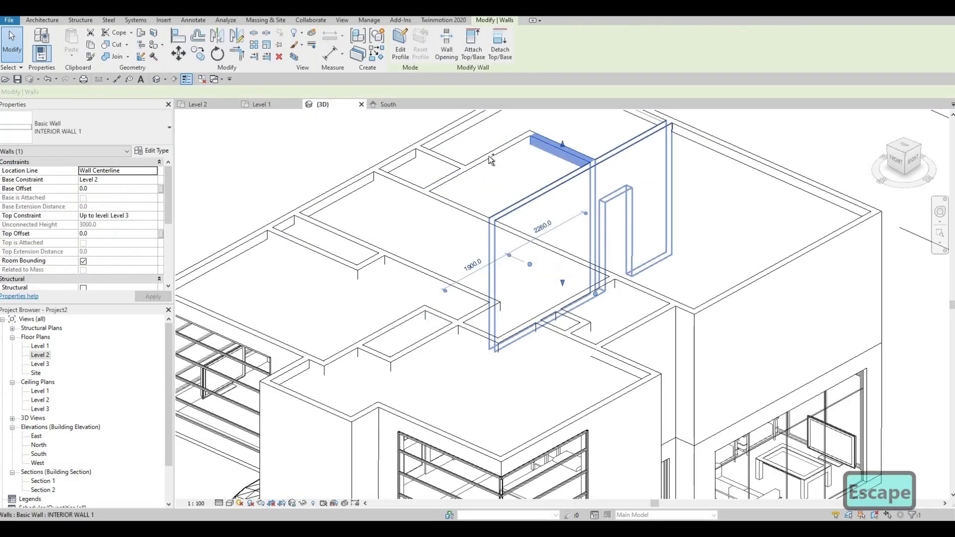
{"action": "left_click", "coordinate": [490, 158], "text": "ctrl"}
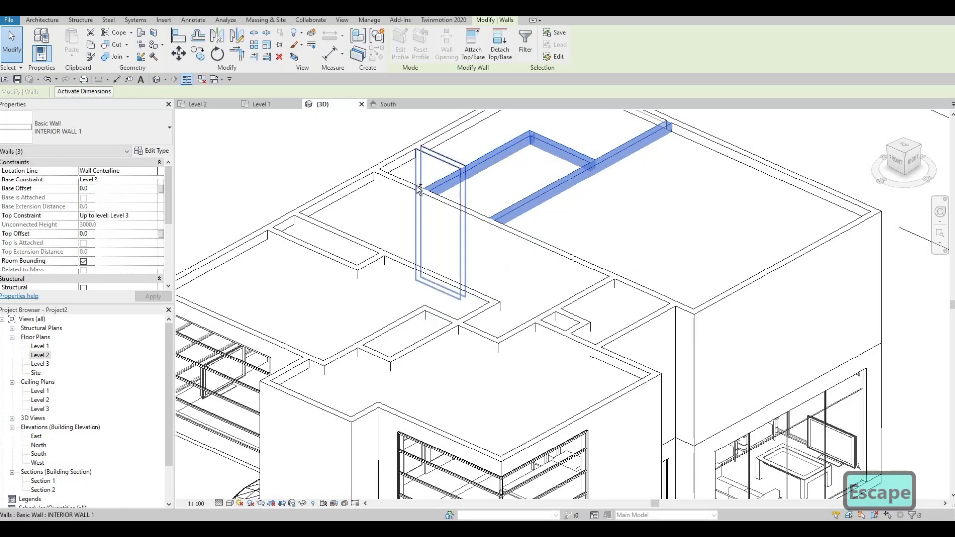
{"action": "left_click", "coordinate": [448, 162], "text": "ctrl"}
{"action": "left_click", "coordinate": [608, 319], "text": "ctrl"}
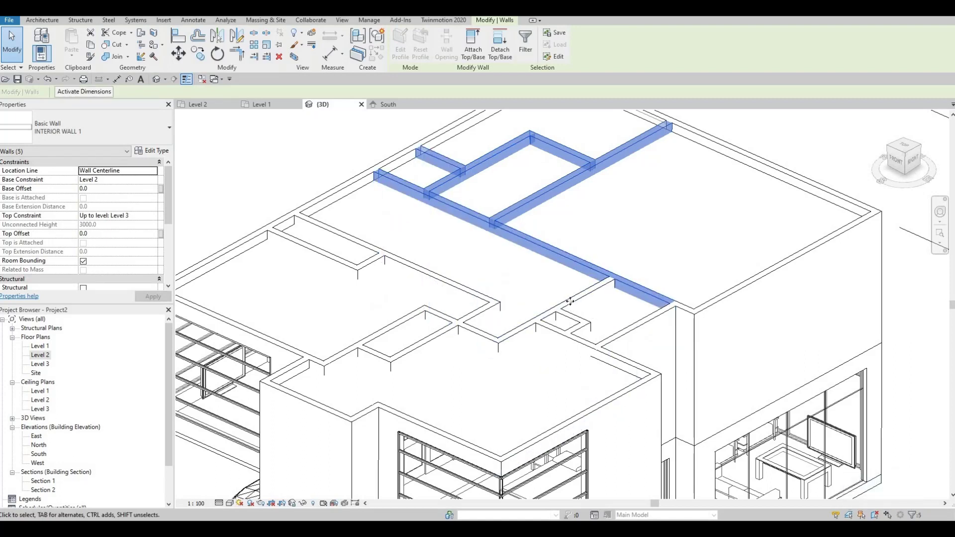
{"action": "left_click", "coordinate": [577, 314], "text": "ctrl"}
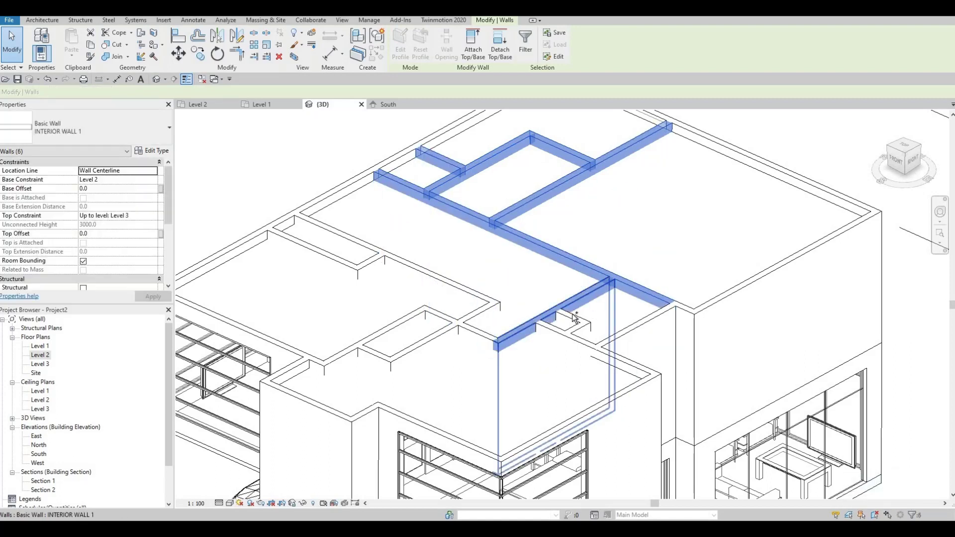
{"action": "left_click", "coordinate": [560, 331], "text": "ctrl"}
{"action": "left_click", "coordinate": [582, 345], "text": "ctrl"}
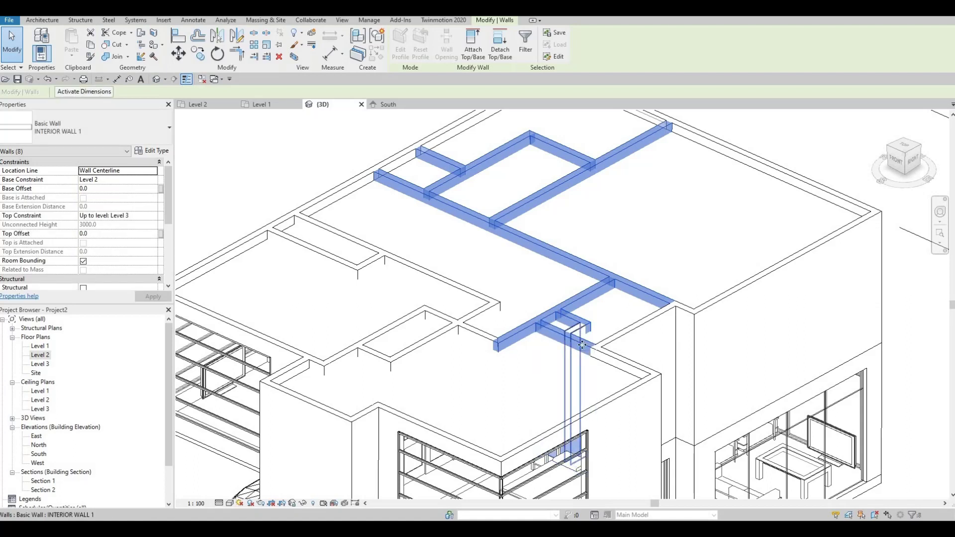
{"action": "left_click", "coordinate": [478, 330], "text": "ctrl"}
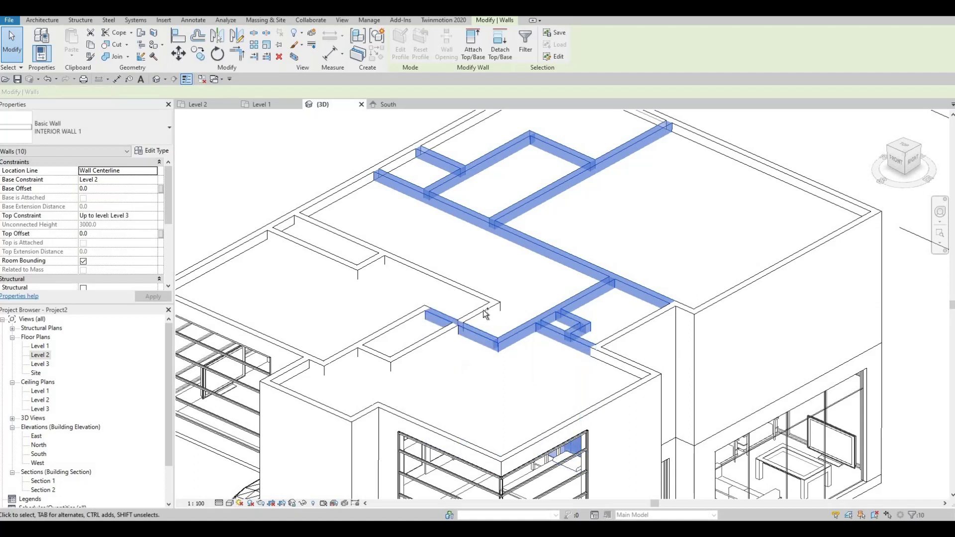
{"action": "left_click", "coordinate": [476, 293], "text": "ctrl"}
{"action": "left_click", "coordinate": [357, 259], "text": "ctrl"}
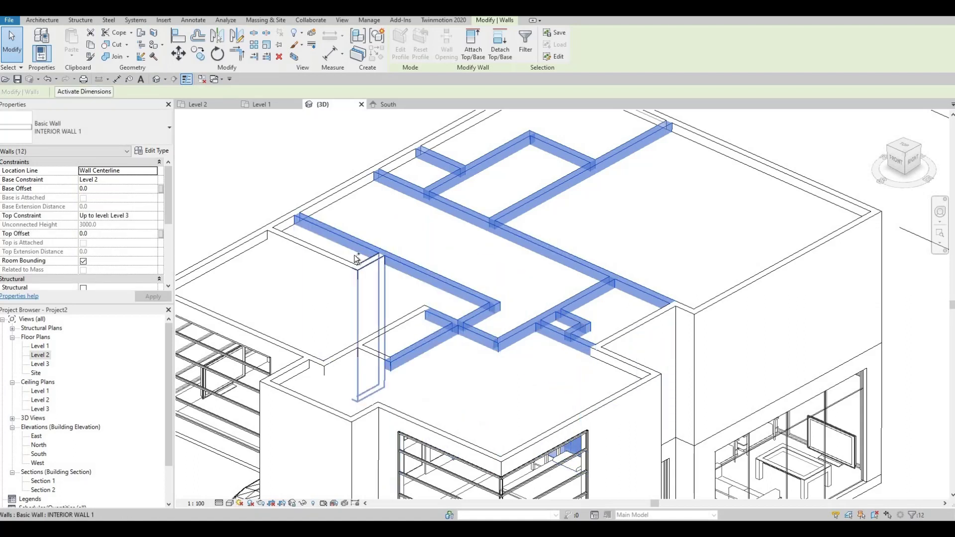
{"action": "left_click", "coordinate": [322, 254], "text": "ctrl"}
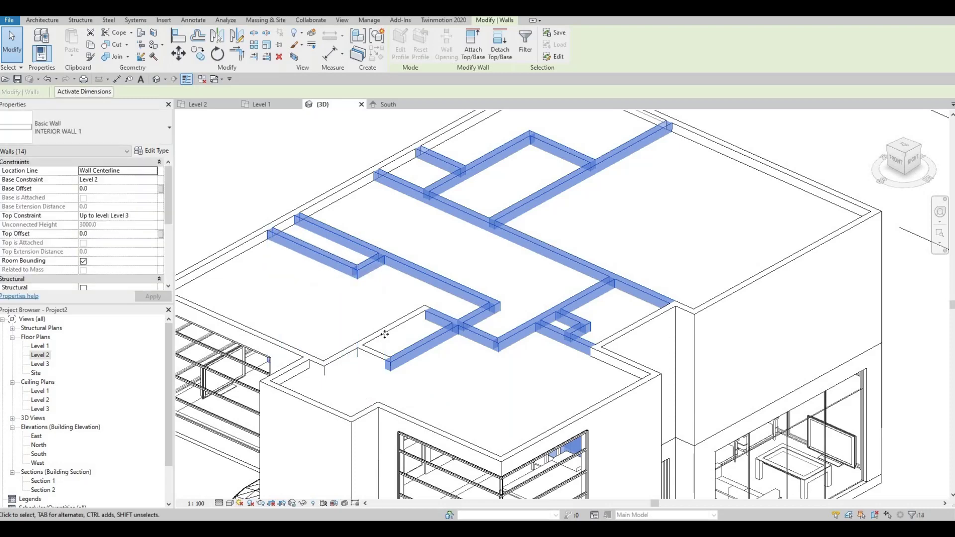
{"action": "left_click", "coordinate": [384, 330], "text": "ctrl"}
{"action": "left_click", "coordinate": [376, 351], "text": "ctrl"}
{"action": "left_click", "coordinate": [340, 356], "text": "ctrl"}
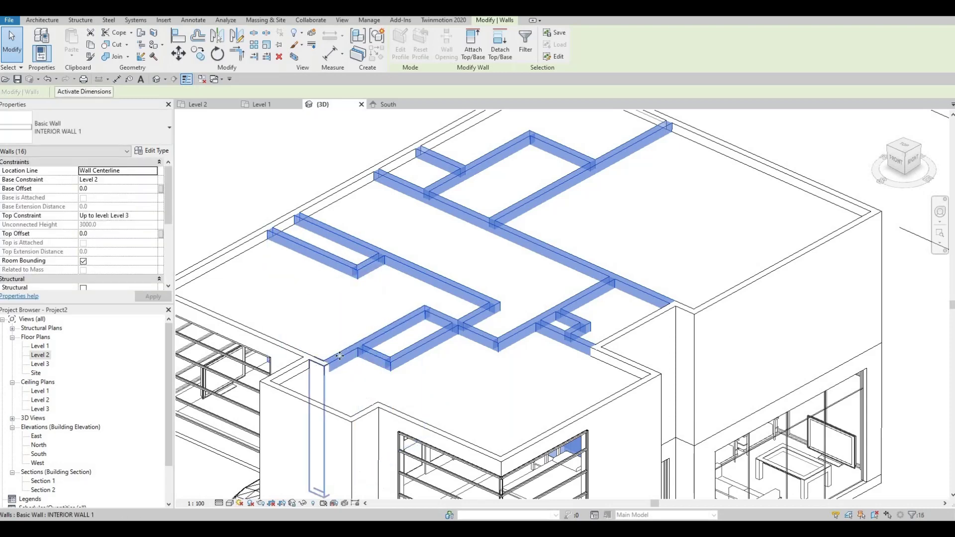
{"action": "scroll", "coordinate": [497, 268], "scroll_direction": "down", "scroll_amount": 3}
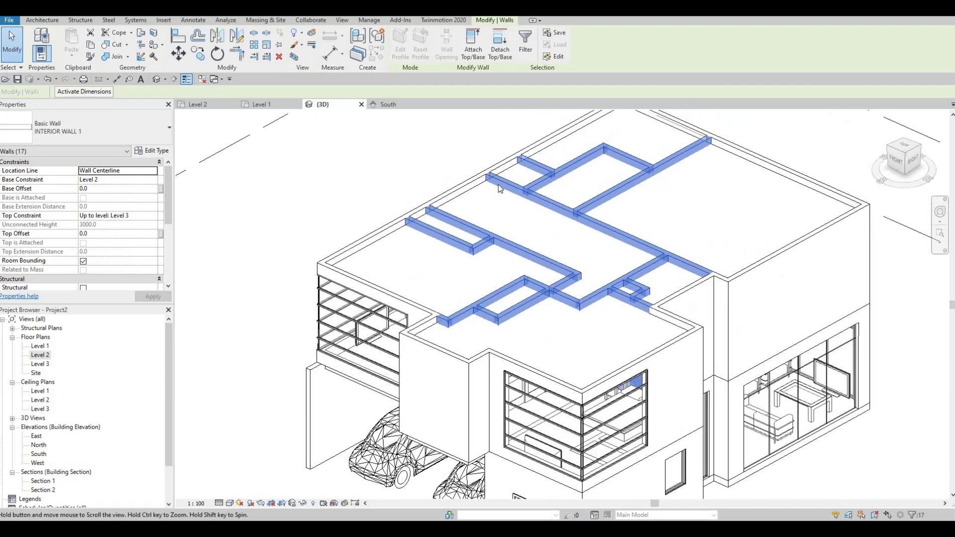
{"action": "left_click", "coordinate": [488, 41]}
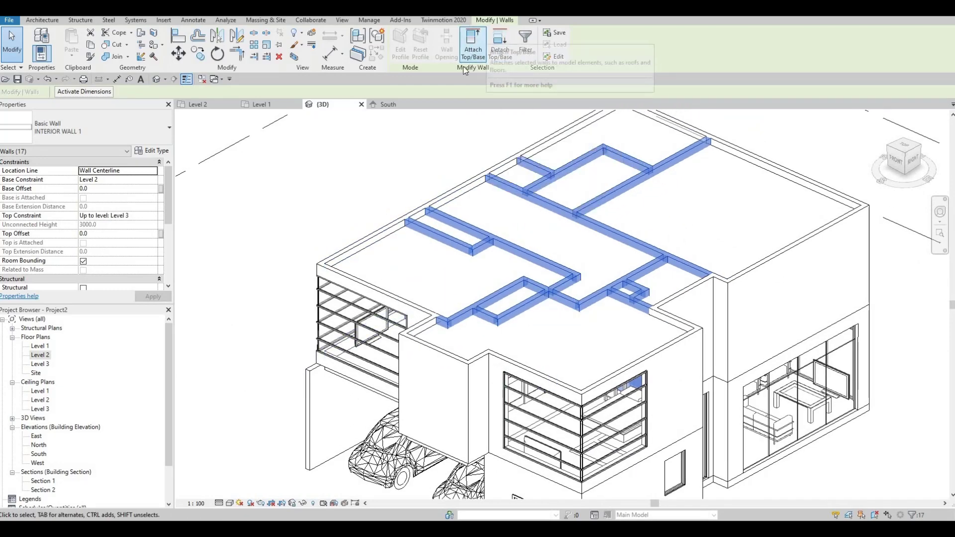
{"action": "left_click", "coordinate": [362, 252]}
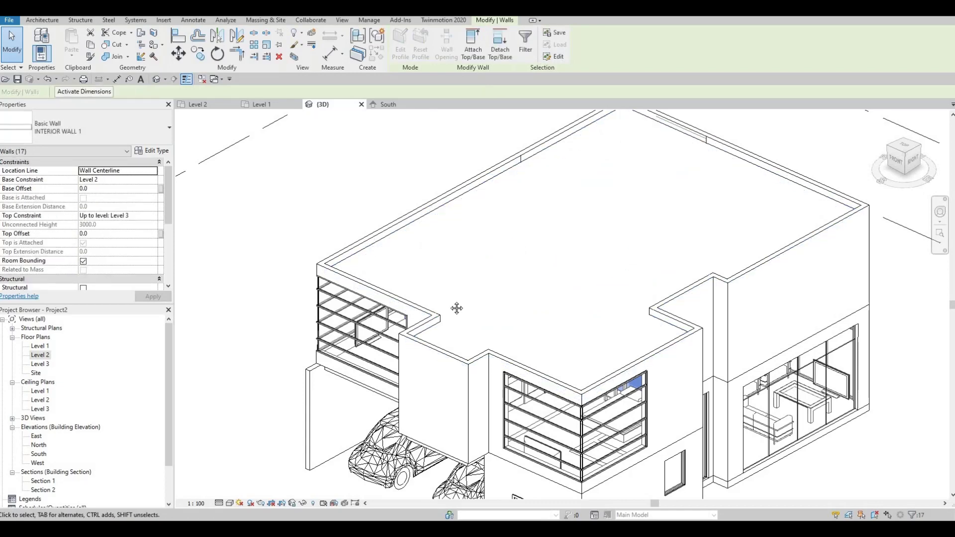
Change the 3D view's visual style to Consistent Colors.
{"action": "middle_click_drag", "start_coordinate": [511, 226], "coordinate": [442, 301]}
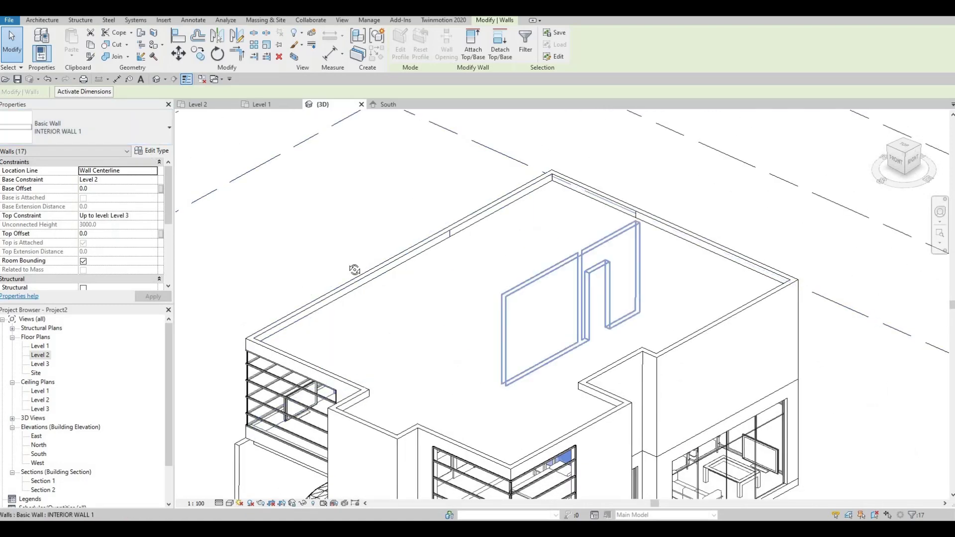
{"action": "middle_click_drag", "start_coordinate": [534, 283], "coordinate": [343, 376], "text": "shift"}
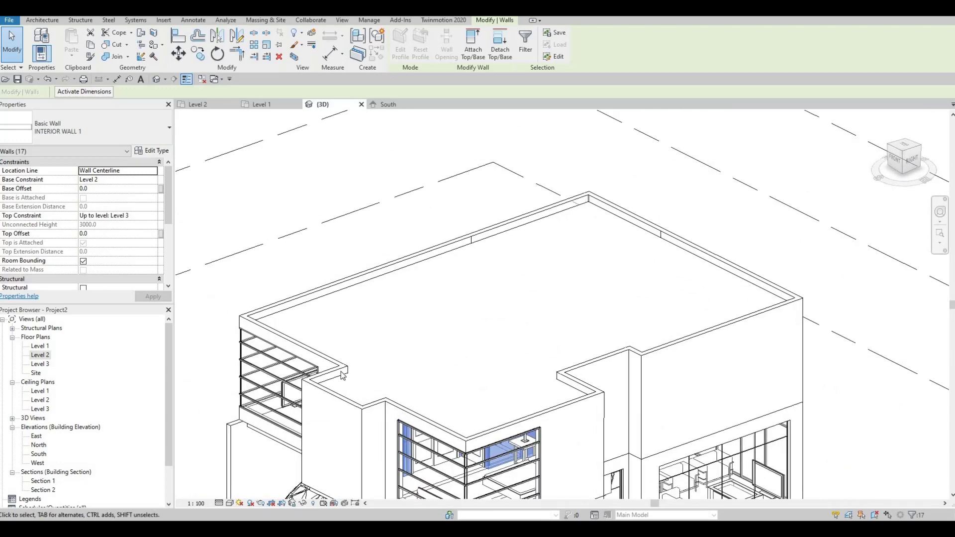
{"action": "left_click", "coordinate": [234, 493]}
{"action": "left_click", "coordinate": [230, 504]}
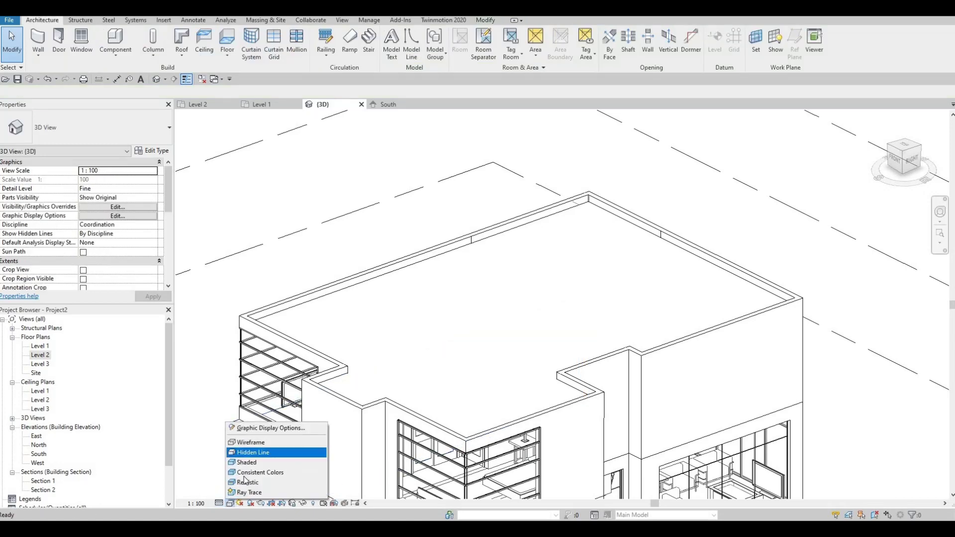
{"action": "left_click", "coordinate": [259, 472]}
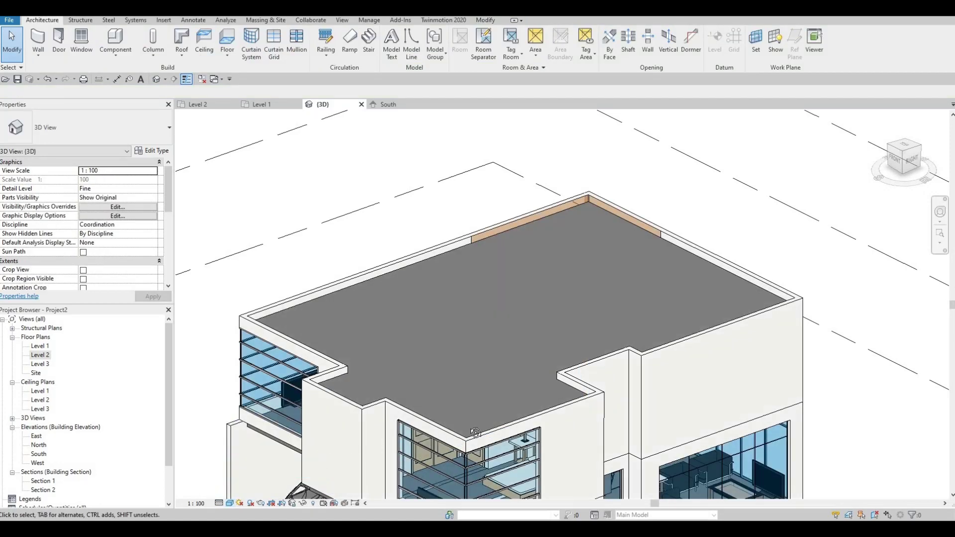
Examine the orange wall faces exposed above the roof at the rear corner and cycle through the selectable wall elements there.
{"action": "middle_click_drag", "start_coordinate": [476, 433], "coordinate": [420, 276], "text": "shift"}
{"action": "scroll", "coordinate": [419, 276], "scroll_direction": "up", "scroll_amount": 2}
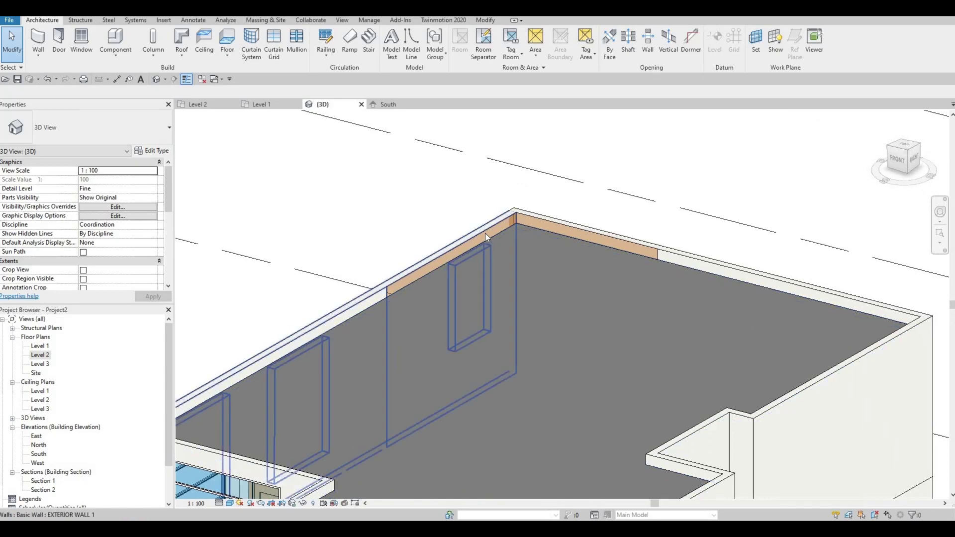
{"action": "scroll", "coordinate": [463, 279], "scroll_direction": "down", "scroll_amount": 3}
{"action": "scroll", "coordinate": [451, 264], "scroll_direction": "up", "scroll_amount": 4}
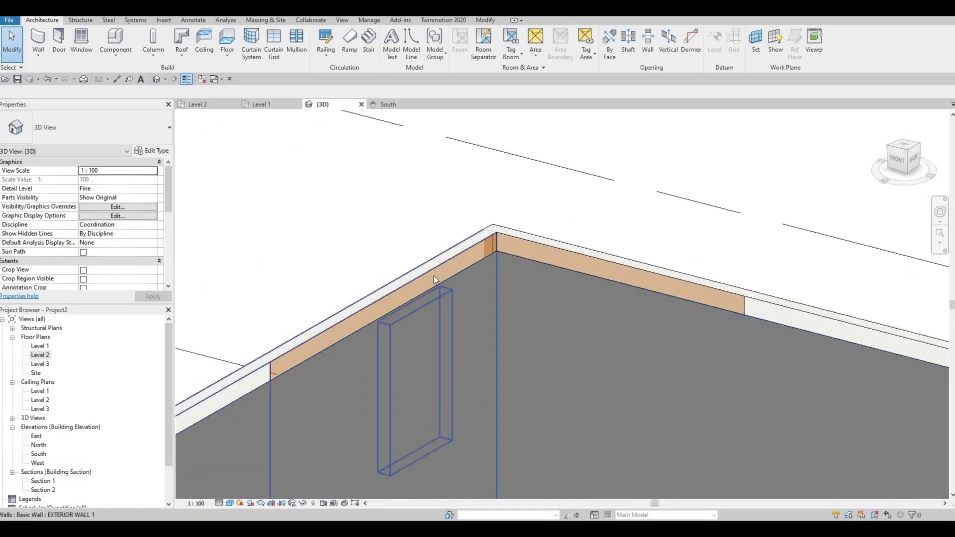
{"action": "key", "text": "Escape"}
{"action": "left_click", "coordinate": [434, 270]}
{"action": "key", "text": "Escape"}
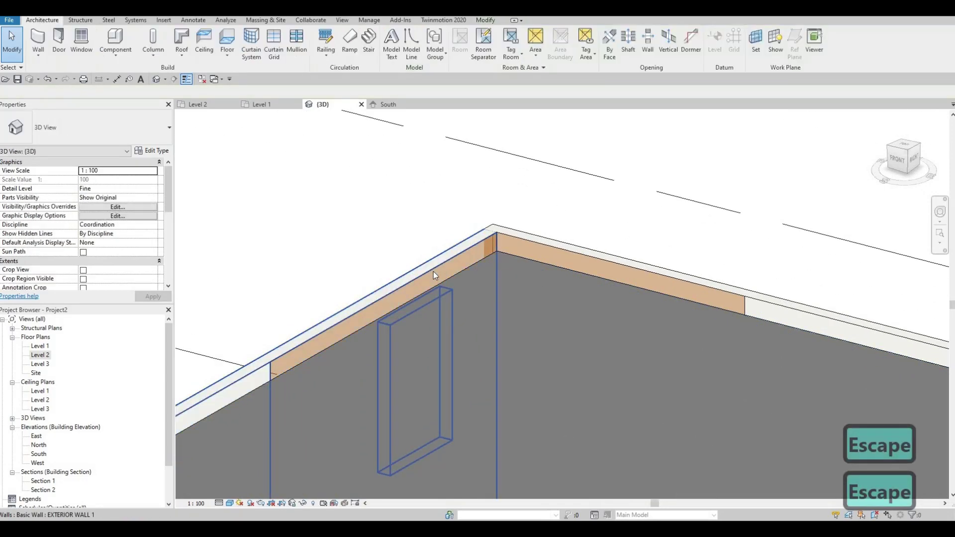
{"action": "key", "text": "Tab"}
{"action": "key", "text": "Tab"}
{"action": "key", "text": "Tab"}
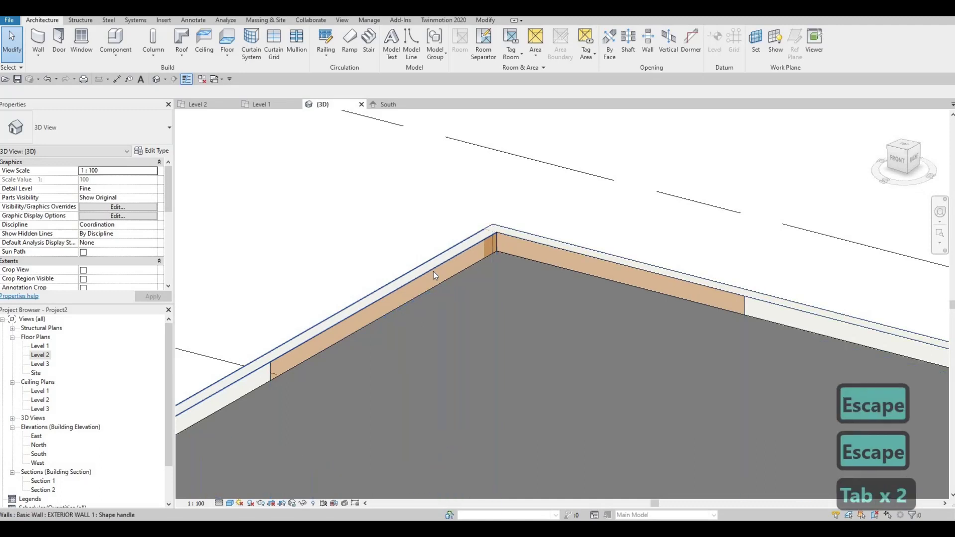
{"action": "key", "text": "Tab"}
{"action": "key", "text": "Tab"}
{"action": "key", "text": "Escape"}
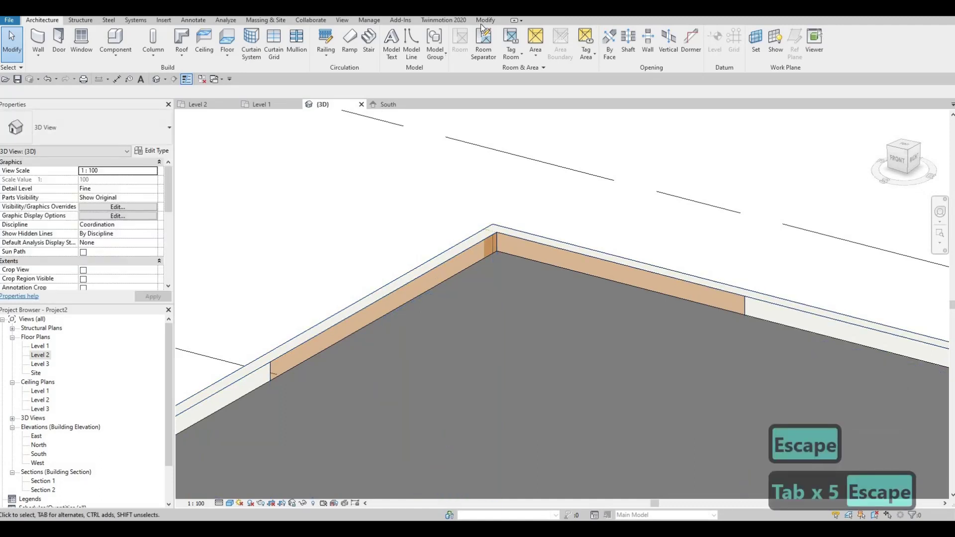
{"action": "left_click", "coordinate": [481, 21]}
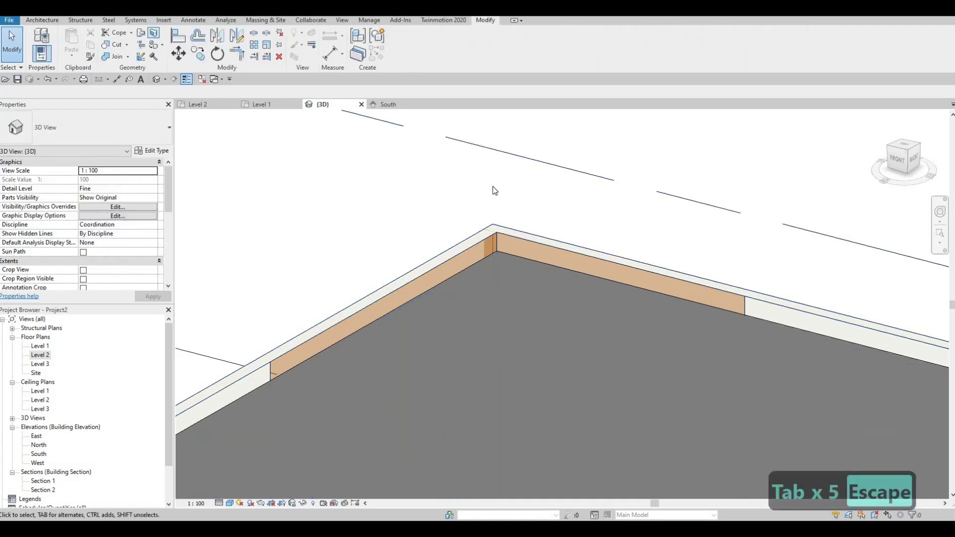
{"action": "scroll", "coordinate": [518, 295], "scroll_direction": "down", "scroll_amount": 2}
{"action": "key", "text": "Escape"}
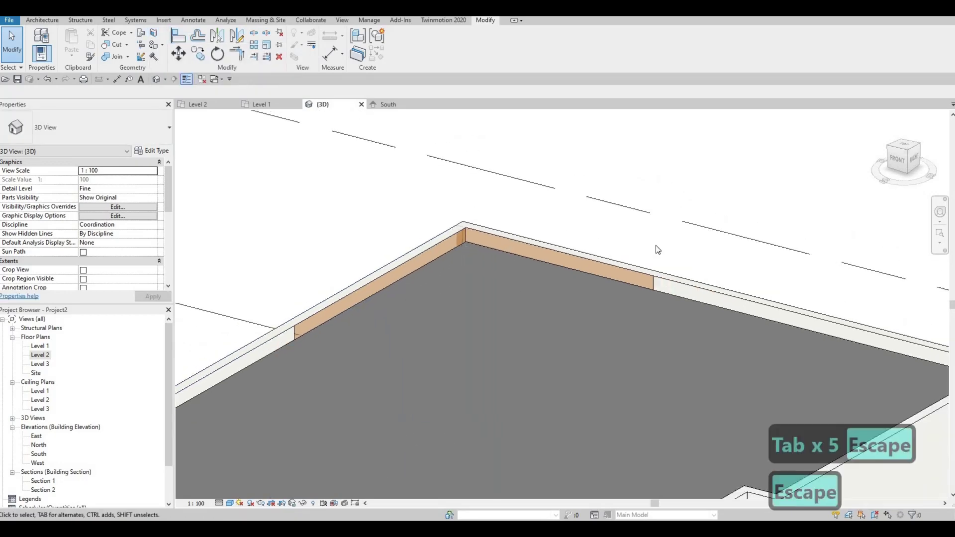
Set the 3D view's visual style to Hidden Line.
{"action": "scroll", "coordinate": [649, 246], "scroll_direction": "down", "scroll_amount": 2}
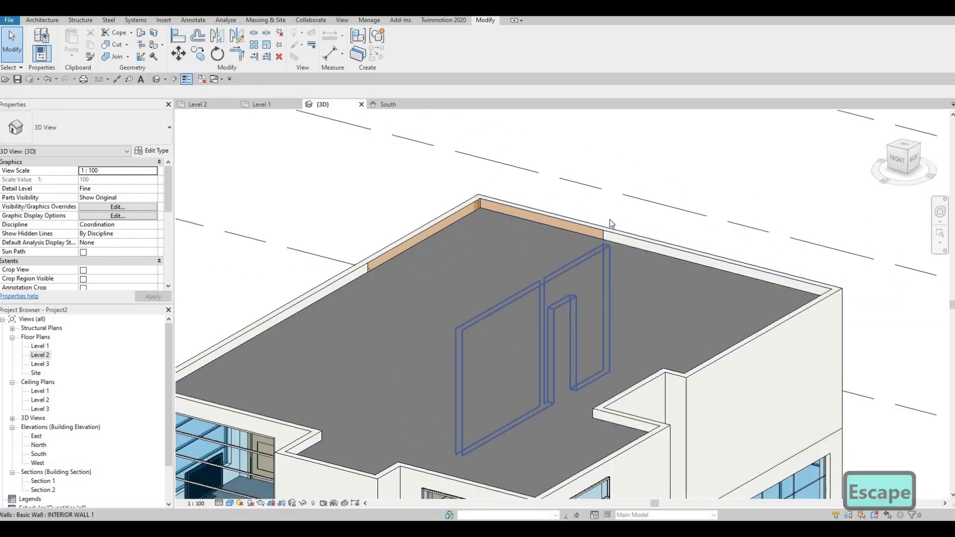
{"action": "middle_click_drag", "start_coordinate": [611, 224], "coordinate": [647, 322], "text": "shift"}
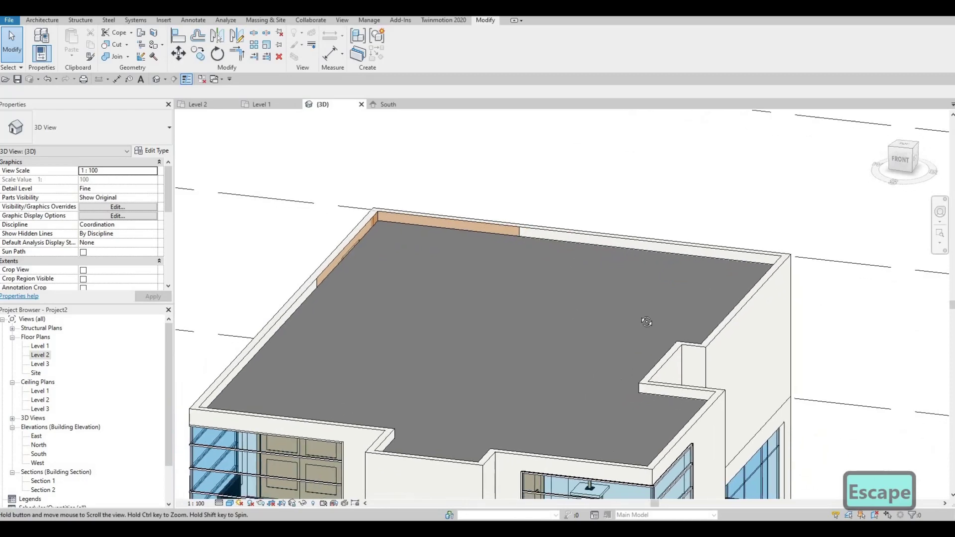
{"action": "scroll", "coordinate": [709, 320], "scroll_direction": "down", "scroll_amount": 2}
{"action": "middle_click_drag", "start_coordinate": [503, 378], "coordinate": [650, 348], "text": "shift"}
{"action": "middle_click_drag", "start_coordinate": [469, 460], "coordinate": [343, 490], "text": "shift"}
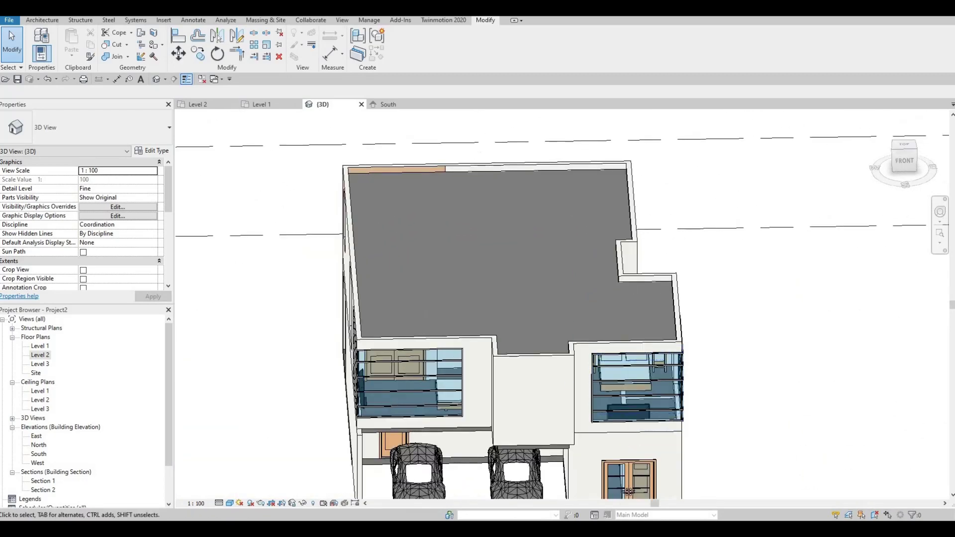
{"action": "left_click", "coordinate": [234, 502]}
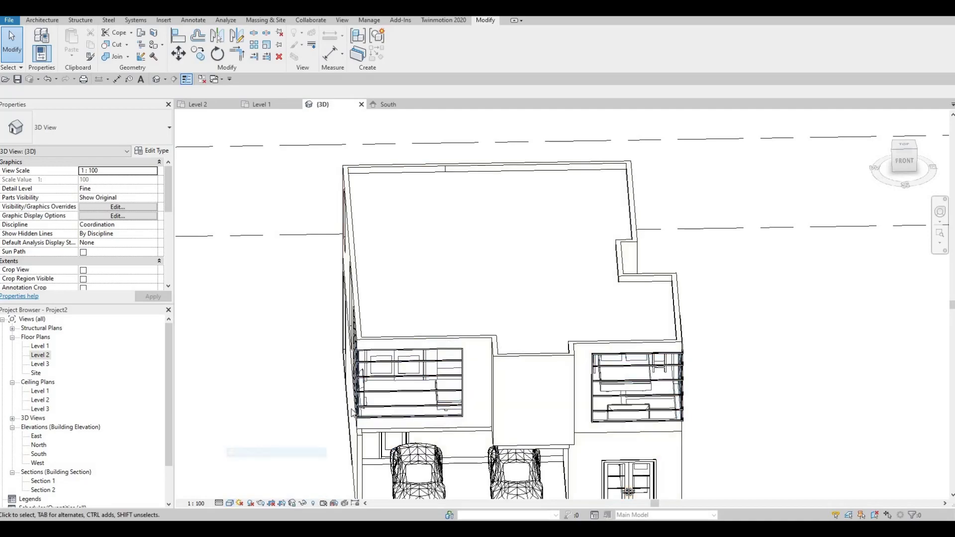
Inspect the house with its finished roof from the front, the rear-left corner and above.
{"action": "mouse_move", "coordinate": [442, 409]}
{"action": "middle_mouse_down", "text": "shift"}
{"action": "mouse_move", "coordinate": [299, 338]}
{"action": "mouse_move", "coordinate": [573, 423]}
{"action": "mouse_move", "coordinate": [566, 392]}
{"action": "middle_mouse_up", "text": "shift"}
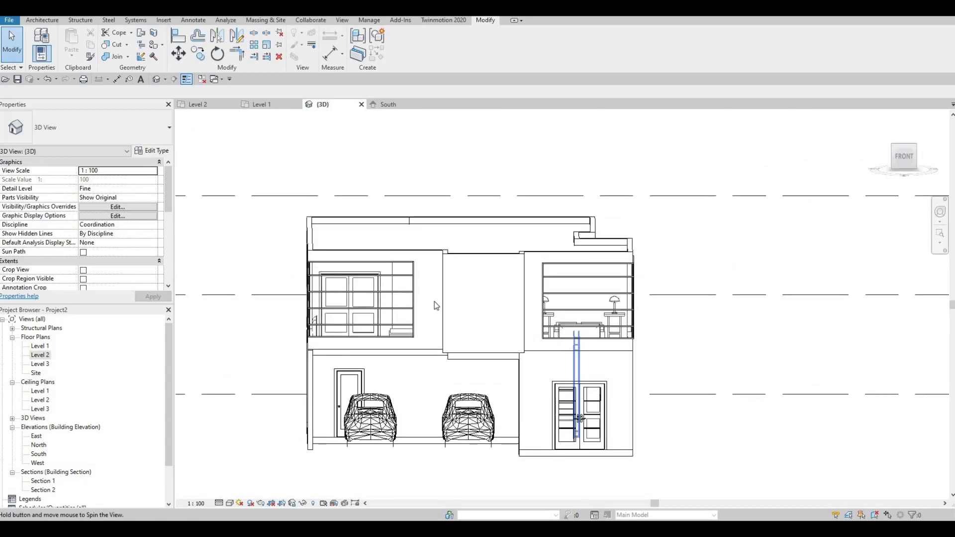
{"action": "scroll", "coordinate": [566, 392], "scroll_direction": "down", "scroll_amount": 1}
{"action": "scroll", "coordinate": [417, 298], "scroll_direction": "up", "scroll_amount": 3}
{"action": "middle_click_drag", "start_coordinate": [482, 298], "coordinate": [529, 299], "text": "shift"}
{"action": "scroll", "coordinate": [430, 278], "scroll_direction": "up", "scroll_amount": 3}
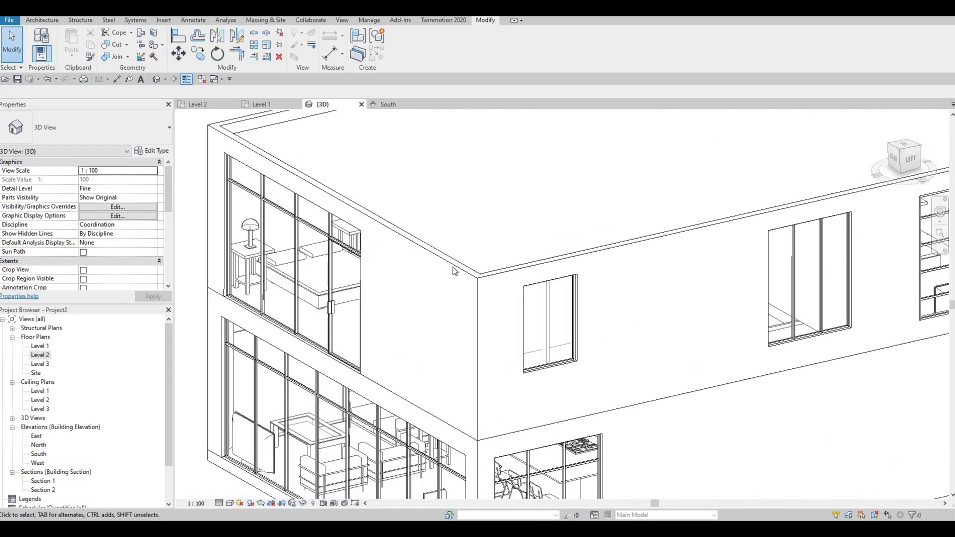
{"action": "middle_click_drag", "start_coordinate": [488, 257], "coordinate": [427, 351], "text": "shift"}
{"action": "scroll", "coordinate": [560, 350], "scroll_direction": "down", "scroll_amount": 3}
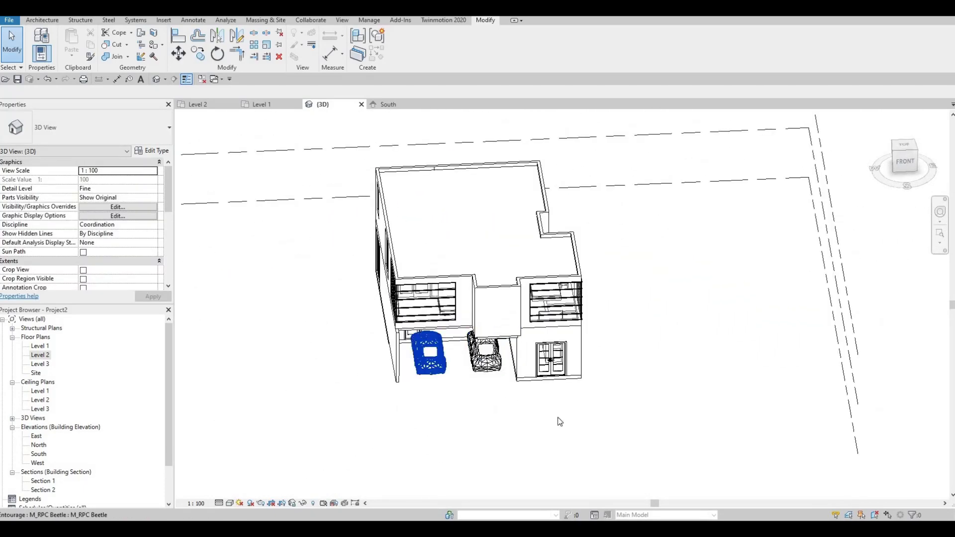
Open the Level 1 floor plan.
{"action": "double_click", "coordinate": [43, 346]}
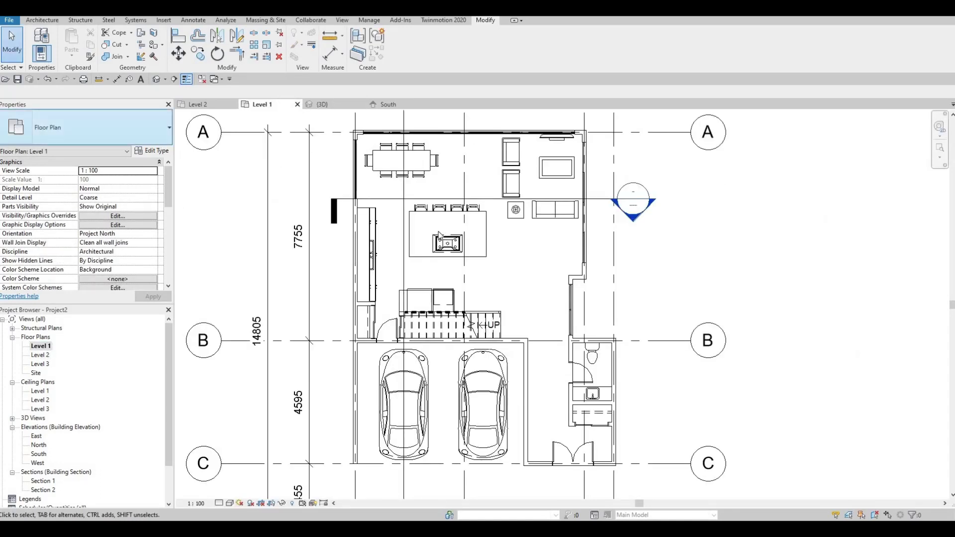
{"action": "left_click", "coordinate": [51, 22]}
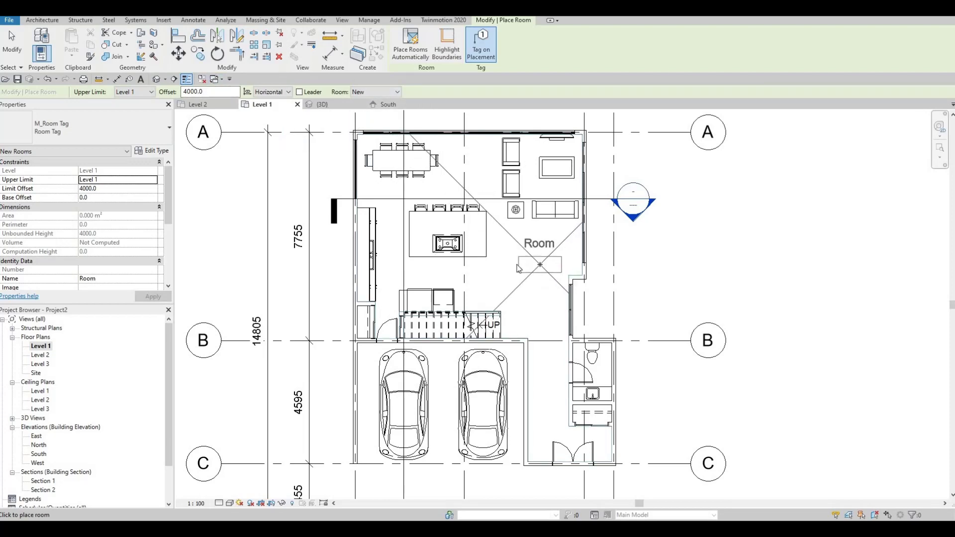
{"action": "middle_click_drag", "start_coordinate": [519, 269], "coordinate": [527, 209]}
{"action": "scroll", "coordinate": [534, 222], "scroll_direction": "down", "scroll_amount": 2}
{"action": "scroll", "coordinate": [566, 285], "scroll_direction": "up", "scroll_amount": 1}
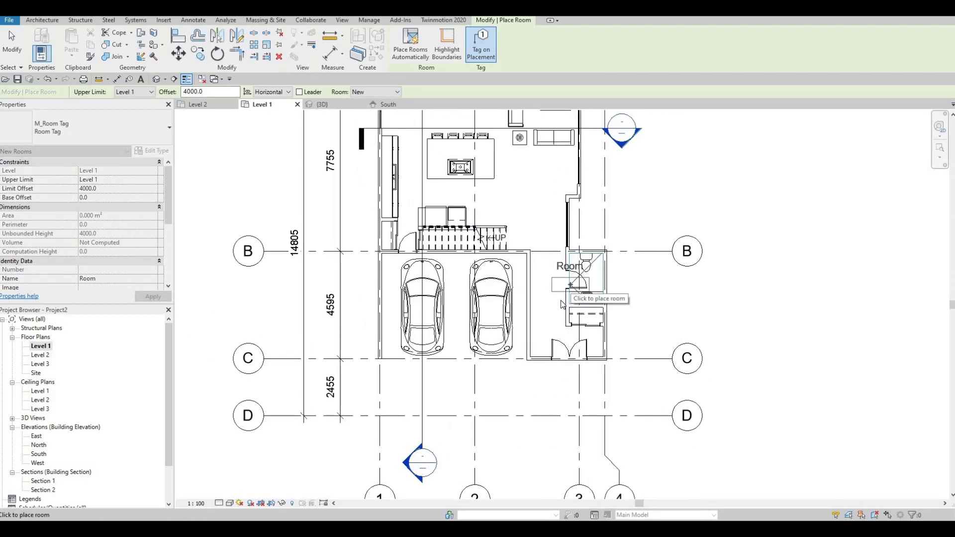
{"action": "scroll", "coordinate": [566, 296], "scroll_direction": "up", "scroll_amount": 1}
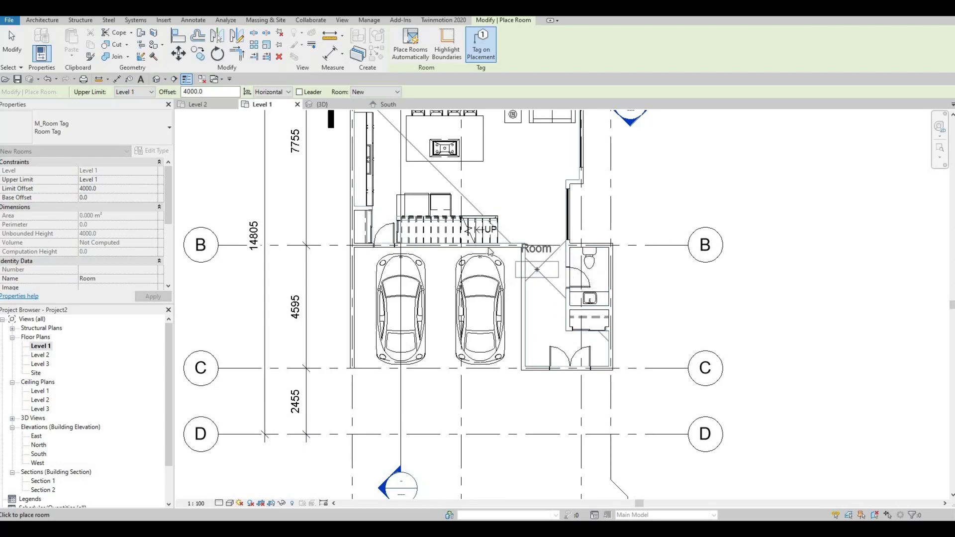
{"action": "middle_click_drag", "start_coordinate": [488, 193], "coordinate": [488, 250]}
{"action": "scroll", "coordinate": [486, 244], "scroll_direction": "up", "scroll_amount": 1}
{"action": "scroll", "coordinate": [495, 246], "scroll_direction": "down", "scroll_amount": 1}
{"action": "middle_click_drag", "start_coordinate": [511, 204], "coordinate": [511, 239]}
{"action": "key", "text": "Escape"}
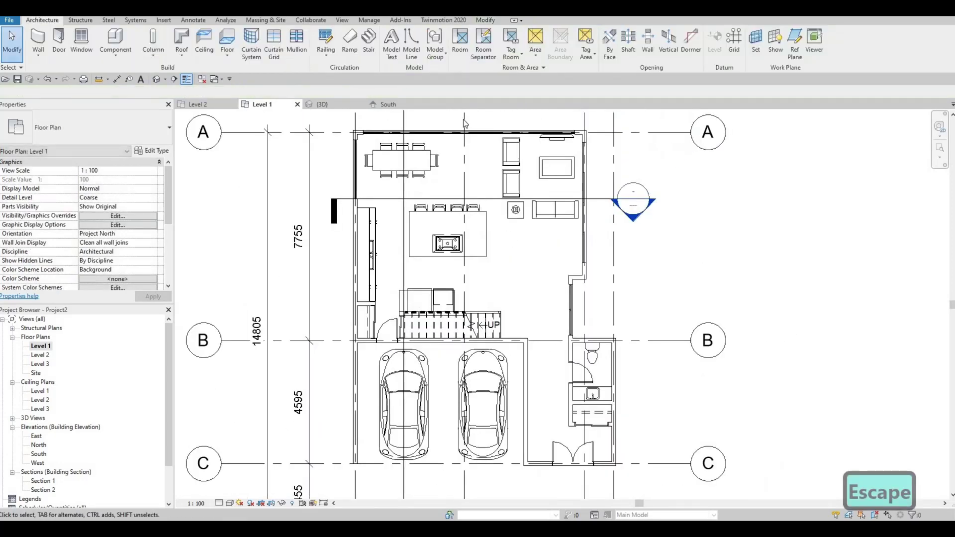
Draw room separation lines enclosing the dining area, about 3800 mm across from the exterior wall and up to the wall along grid A.
{"action": "key", "text": "F1"}
{"action": "key", "text": "F1"}
{"action": "left_click", "coordinate": [483, 43]}
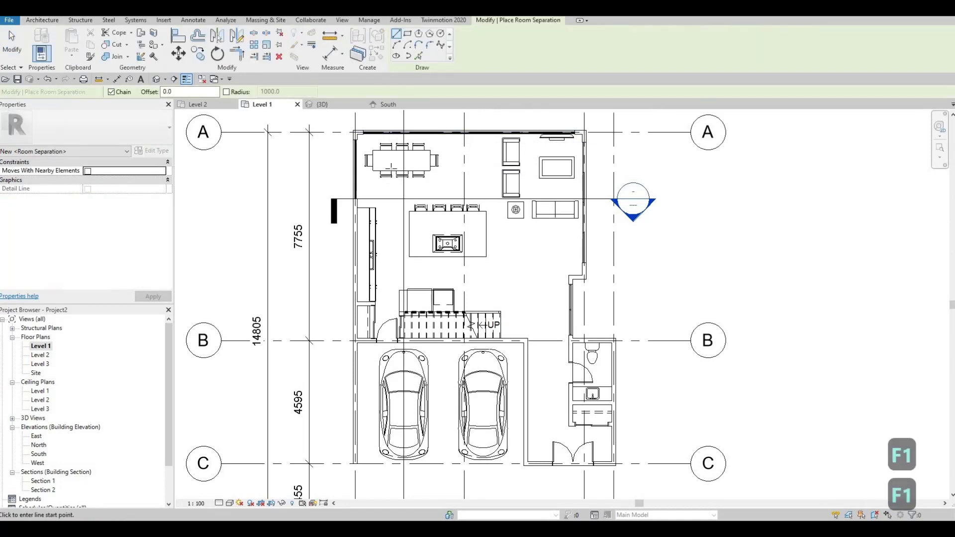
{"action": "scroll", "coordinate": [383, 179], "scroll_direction": "up", "scroll_amount": 2}
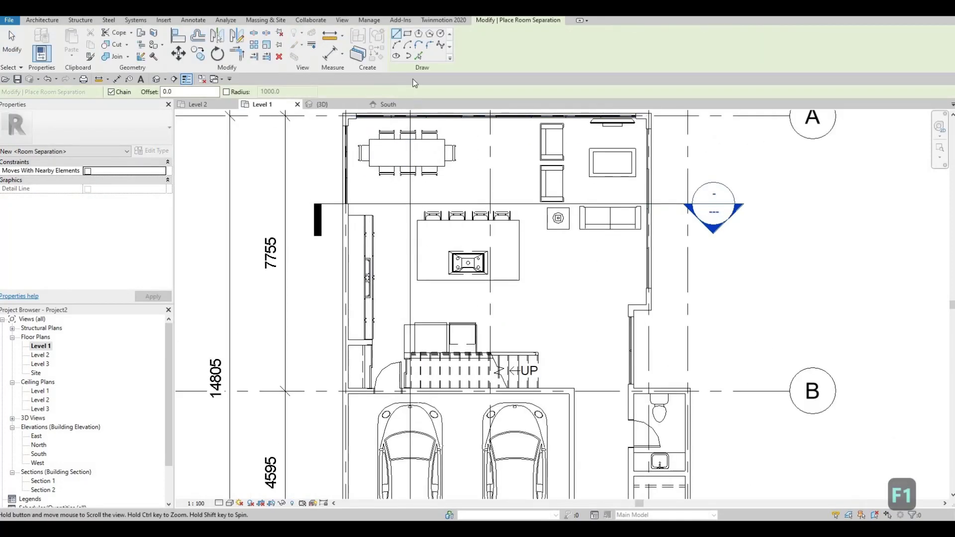
{"action": "middle_click_drag", "start_coordinate": [413, 83], "coordinate": [415, 119]}
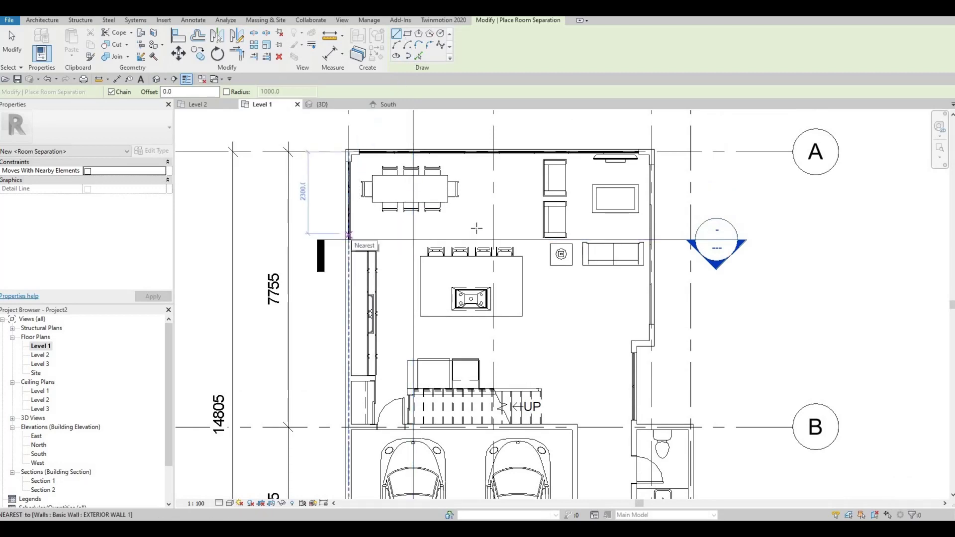
{"action": "left_click", "coordinate": [349, 234]}
{"action": "left_click", "coordinate": [482, 231]}
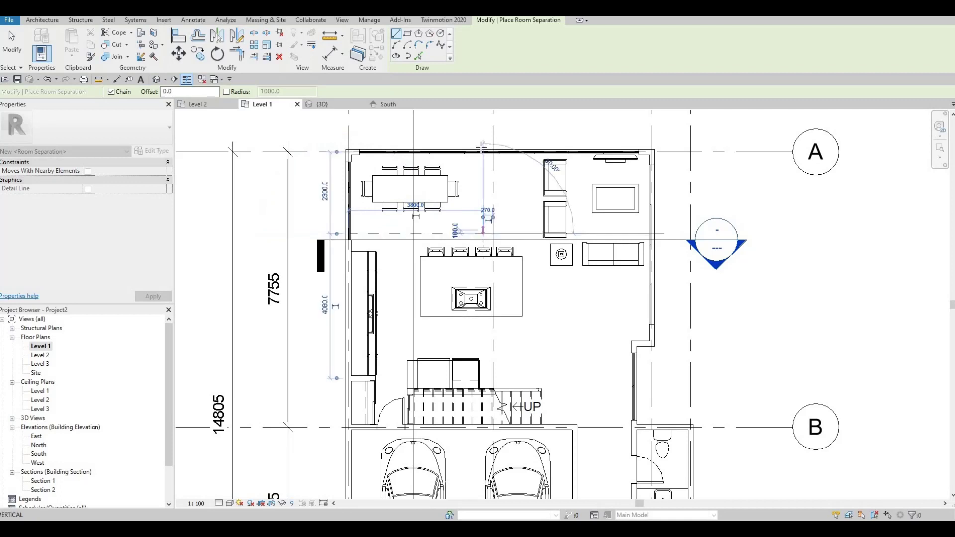
{"action": "key", "text": "Escape"}
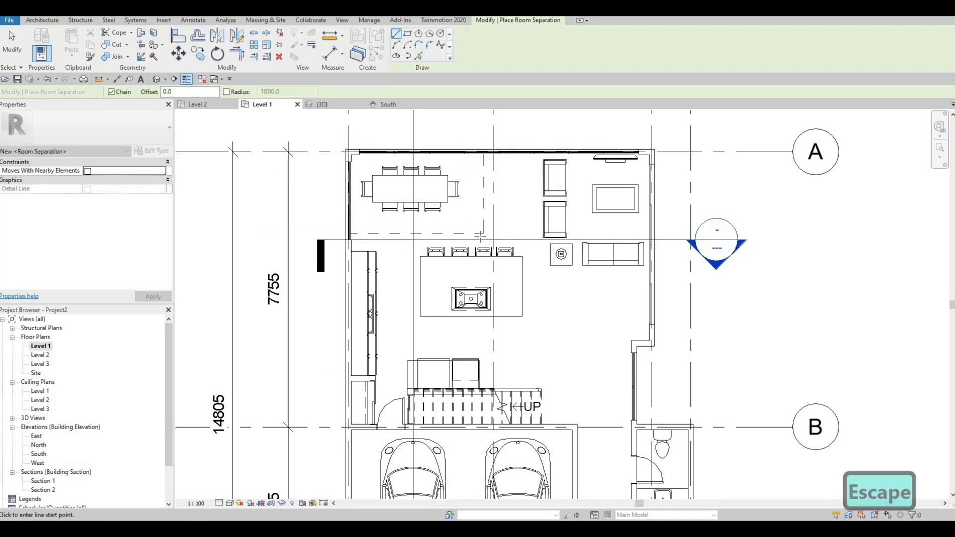
Draw room separation lines bounding the kitchen, about 4400 mm down to the stairs, and a line about 1520 mm long across the entrance hall.
{"action": "left_click", "coordinate": [536, 234]}
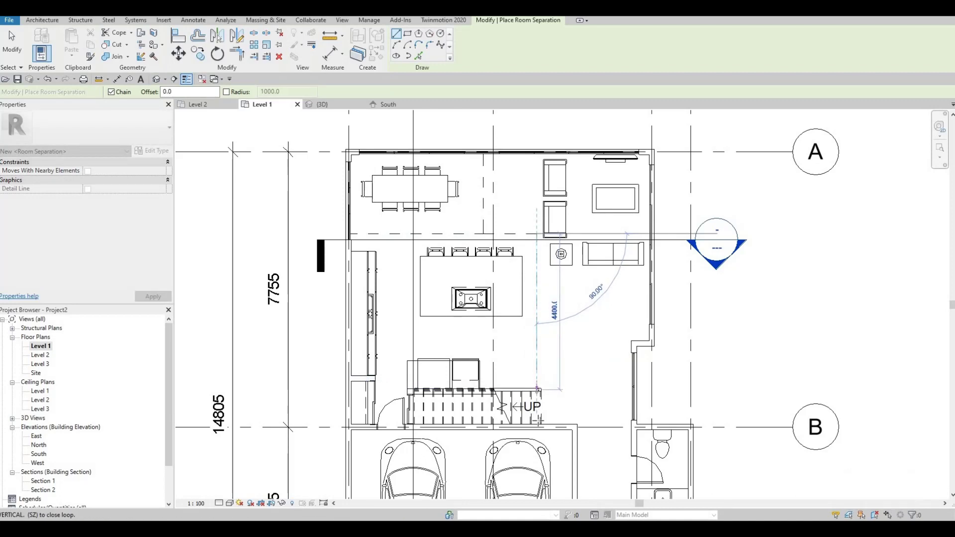
{"action": "key", "text": "Escape"}
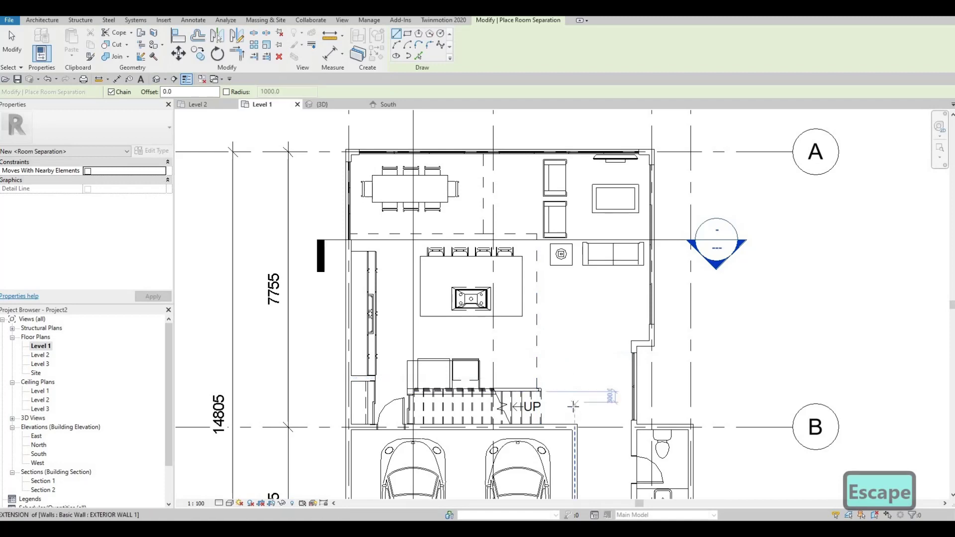
{"action": "middle_click_drag", "start_coordinate": [553, 339], "coordinate": [516, 234]}
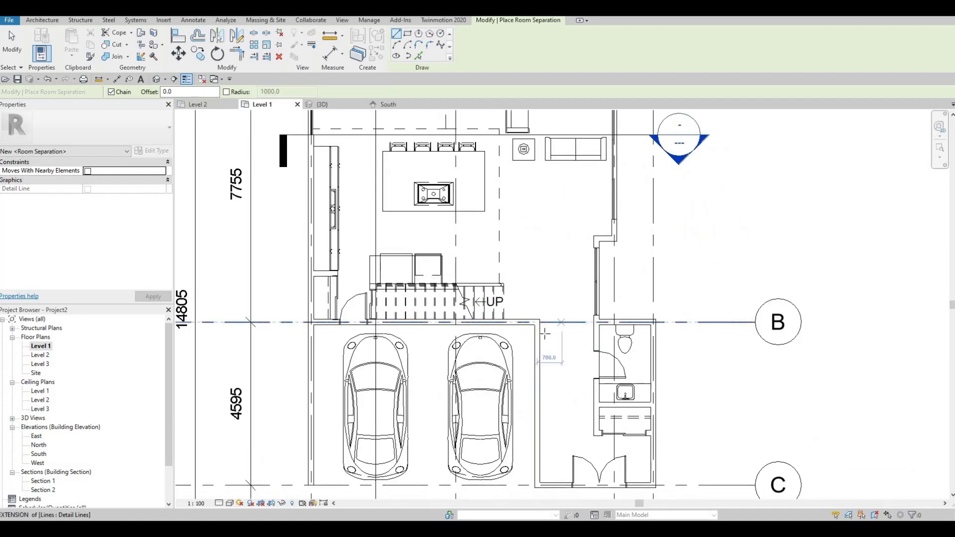
{"action": "left_click", "coordinate": [539, 400]}
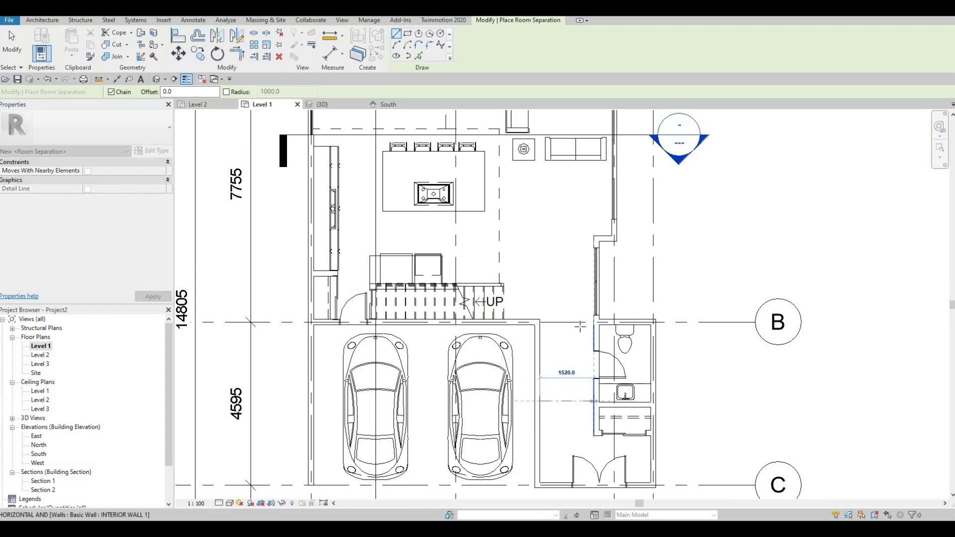
{"action": "left_click", "coordinate": [594, 401]}
{"action": "key", "text": "Escape"}
{"action": "scroll", "coordinate": [558, 245], "scroll_direction": "down", "scroll_amount": 1}
{"action": "middle_click_drag", "start_coordinate": [557, 245], "coordinate": [543, 281]}
{"action": "scroll", "coordinate": [545, 333], "scroll_direction": "down", "scroll_amount": 1}
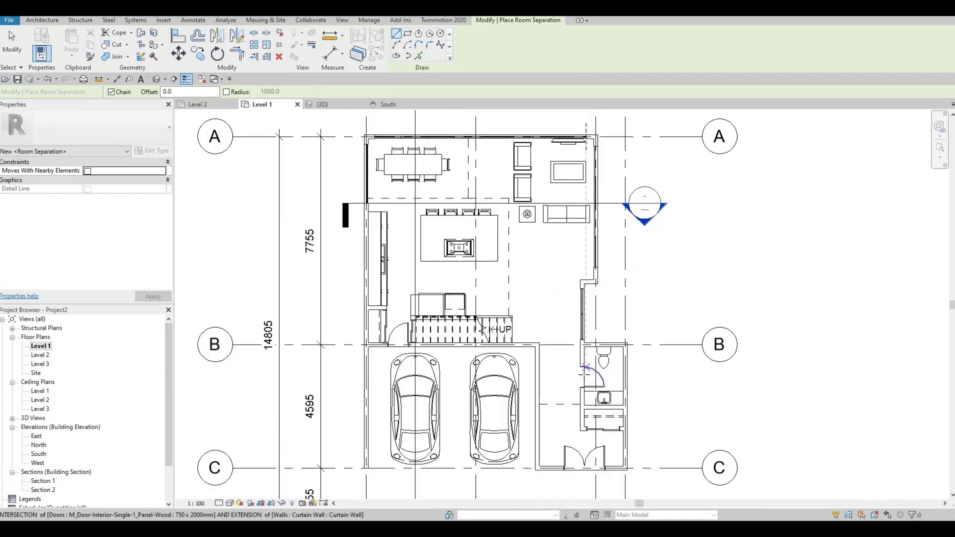
{"action": "key", "text": "Escape"}
{"action": "key", "text": "Escape"}
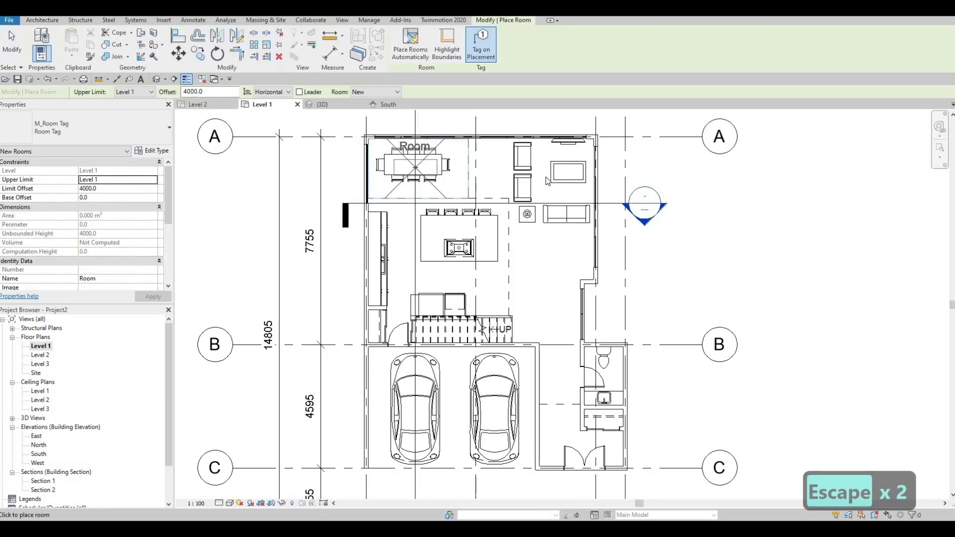
Place tagged rooms in the dining area, the living area, the kitchen and the small storage space beside the stairs.
{"action": "left_click", "coordinate": [558, 297]}
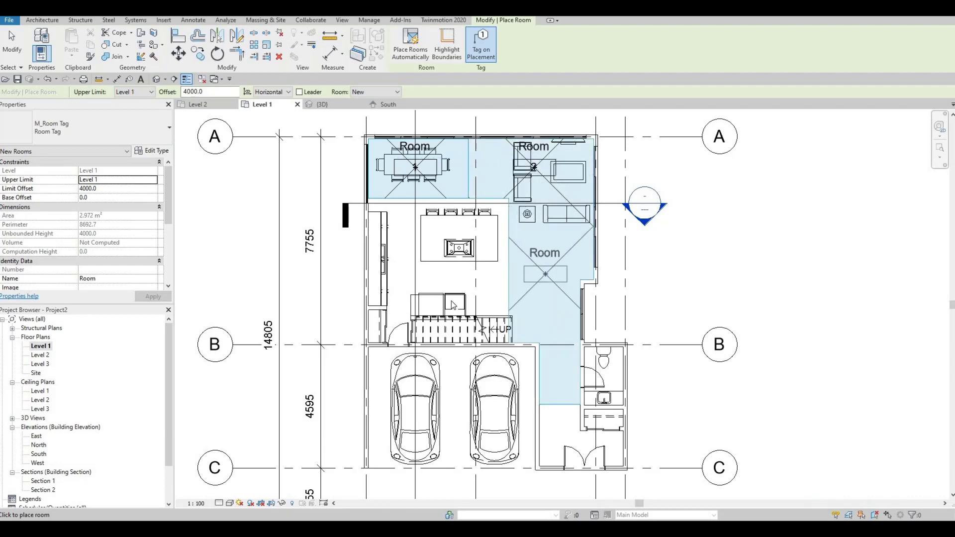
{"action": "left_click", "coordinate": [436, 271]}
{"action": "middle_click_drag", "start_coordinate": [440, 341], "coordinate": [414, 251]}
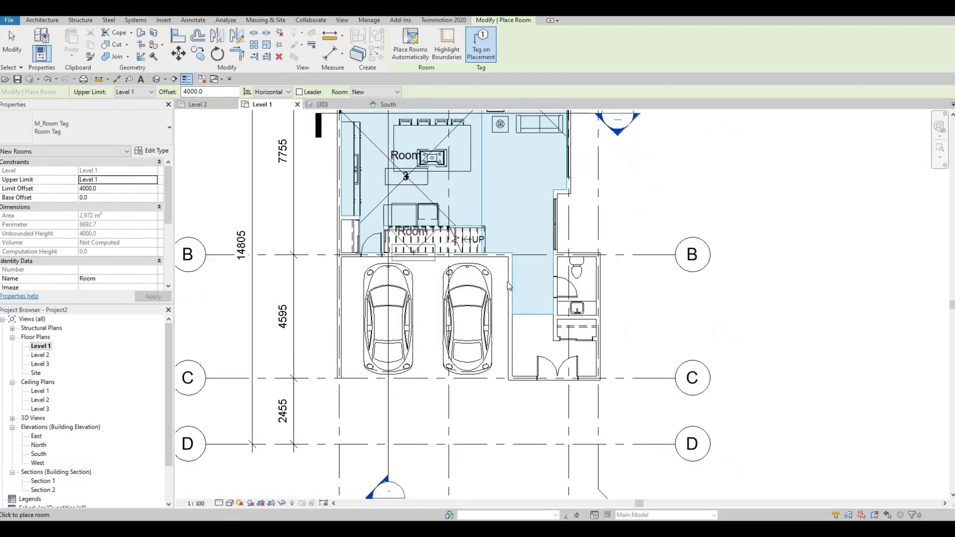
{"action": "scroll", "coordinate": [348, 246], "scroll_direction": "up", "scroll_amount": 2}
{"action": "scroll", "coordinate": [381, 254], "scroll_direction": "up", "scroll_amount": 2}
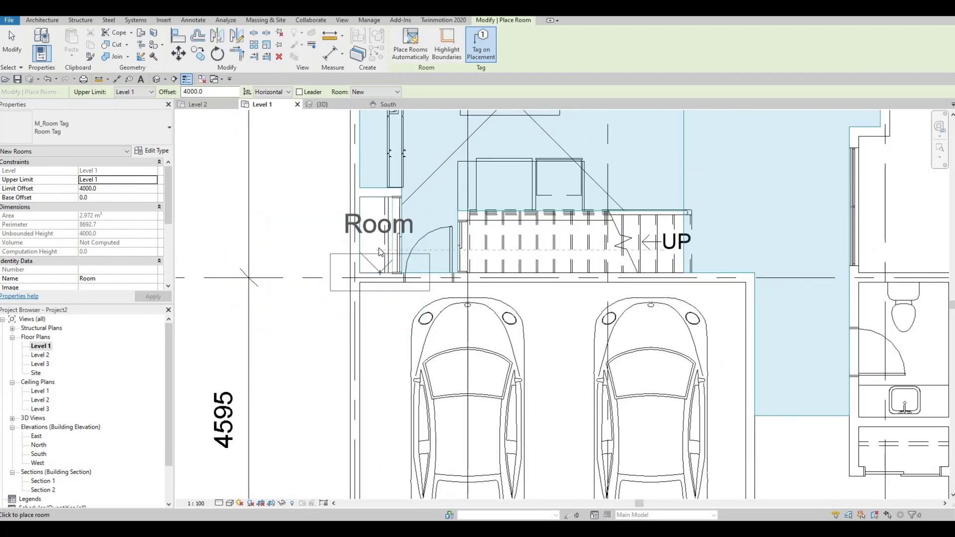
{"action": "left_click", "coordinate": [375, 246]}
{"action": "scroll", "coordinate": [413, 244], "scroll_direction": "down", "scroll_amount": 2}
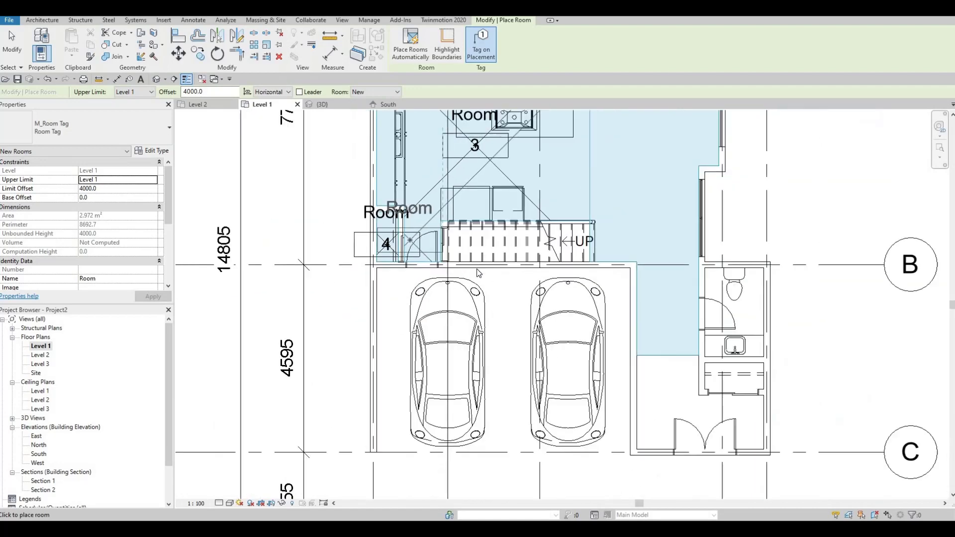
Place tagged rooms in the toilet room and in the entrance area behind the double door.
{"action": "scroll", "coordinate": [613, 275], "scroll_direction": "down", "scroll_amount": 1}
{"action": "middle_click_drag", "start_coordinate": [615, 276], "coordinate": [368, 239]}
{"action": "scroll", "coordinate": [479, 265], "scroll_direction": "up", "scroll_amount": 2}
{"action": "left_click", "coordinate": [472, 280]}
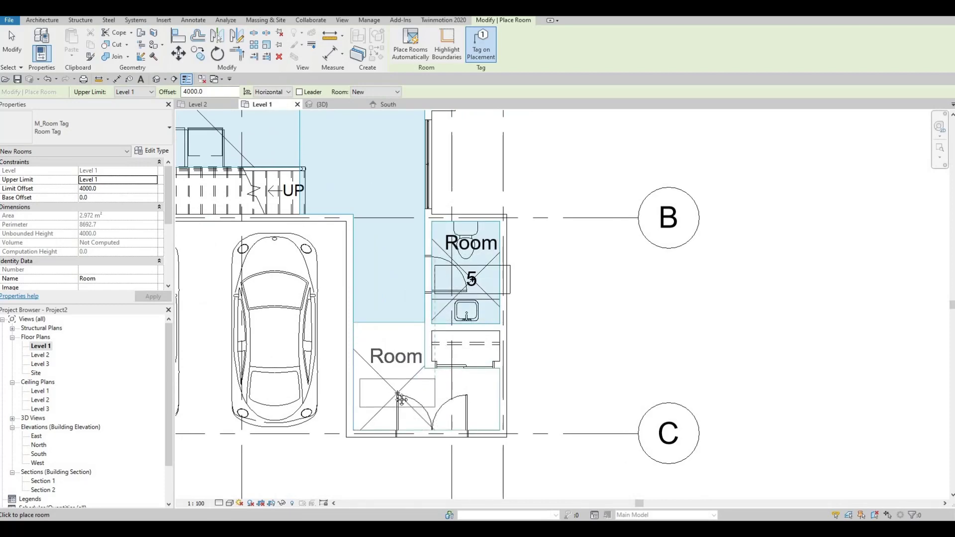
{"action": "left_click", "coordinate": [401, 398]}
{"action": "scroll", "coordinate": [455, 318], "scroll_direction": "down", "scroll_amount": 3}
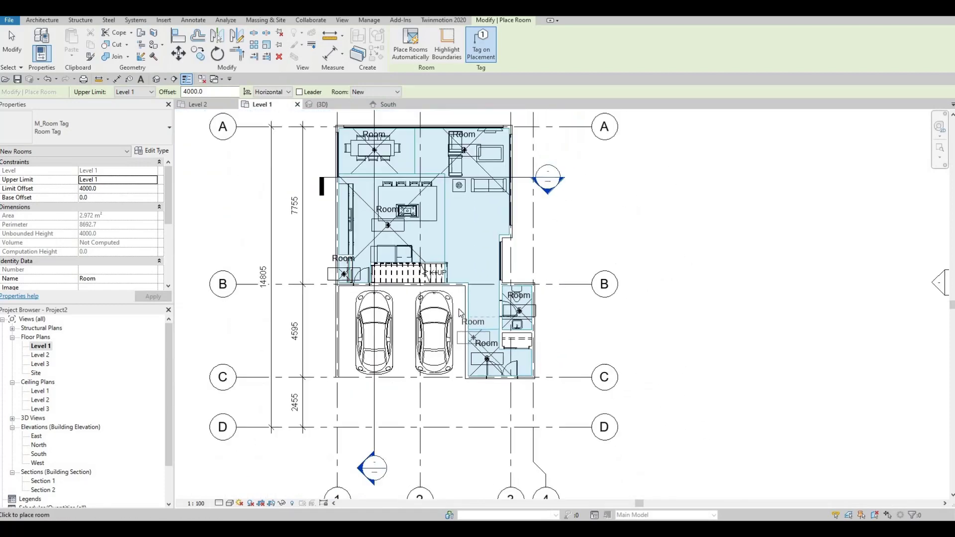
{"action": "scroll", "coordinate": [452, 167], "scroll_direction": "up", "scroll_amount": 2}
{"action": "key", "text": "Escape"}
{"action": "key", "text": "Escape"}
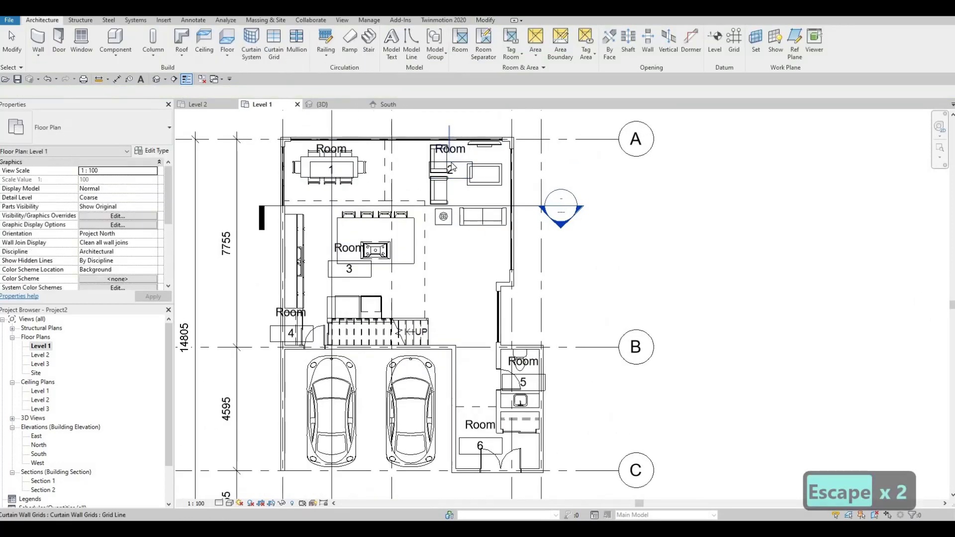
{"action": "key", "text": "Escape"}
Move the living space's room tag to the clear floor below the sofa and name the room LIVING AREA.
{"action": "left_click", "coordinate": [451, 178]}
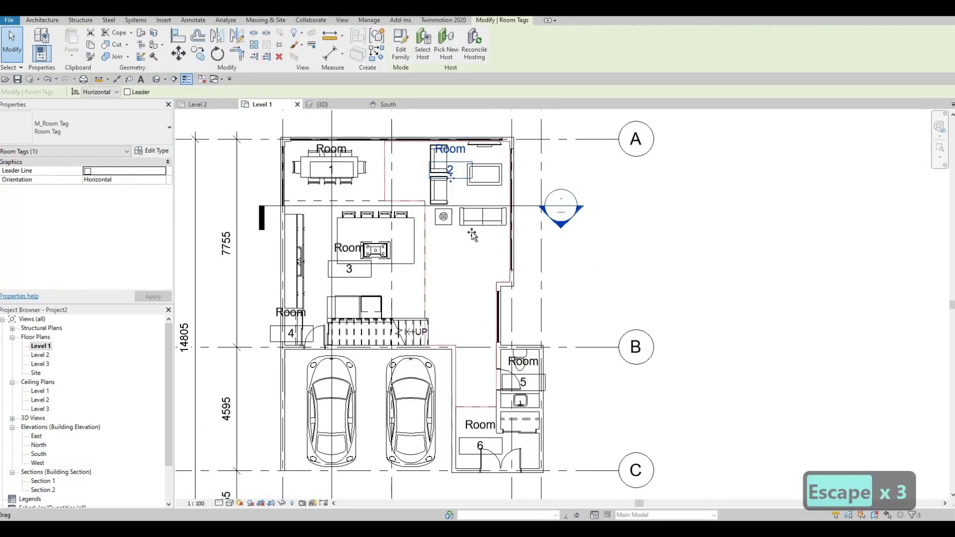
{"action": "left_click_drag", "start_coordinate": [475, 268], "coordinate": [473, 267]}
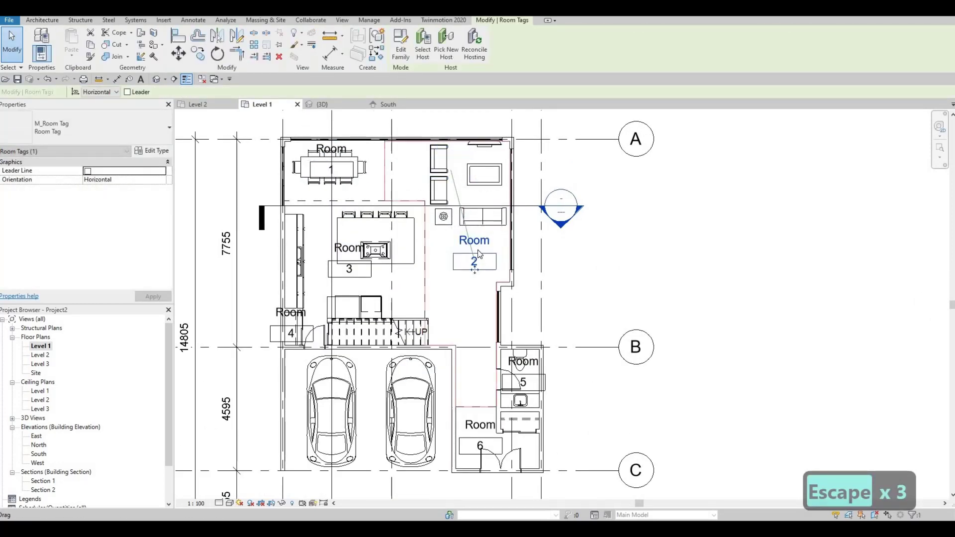
{"action": "key", "text": "Escape"}
{"action": "left_click", "coordinate": [475, 268]}
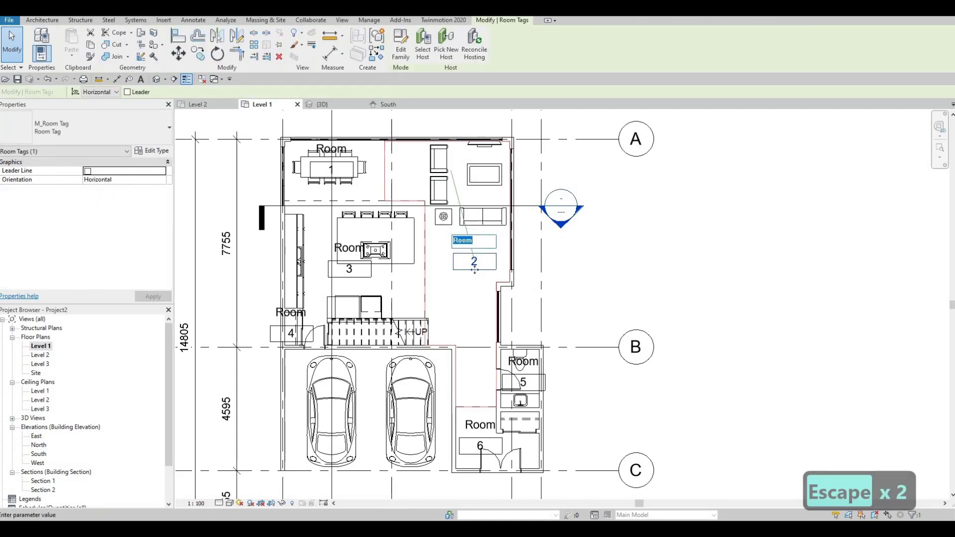
{"action": "type", "text": "Living a"}
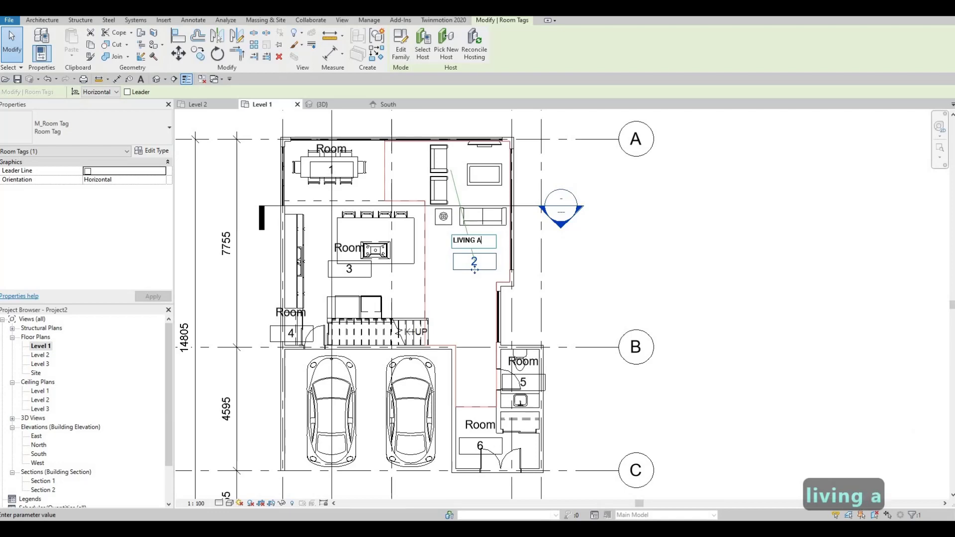
{"action": "left_click", "coordinate": [339, 160]}
{"action": "key", "text": "Escape"}
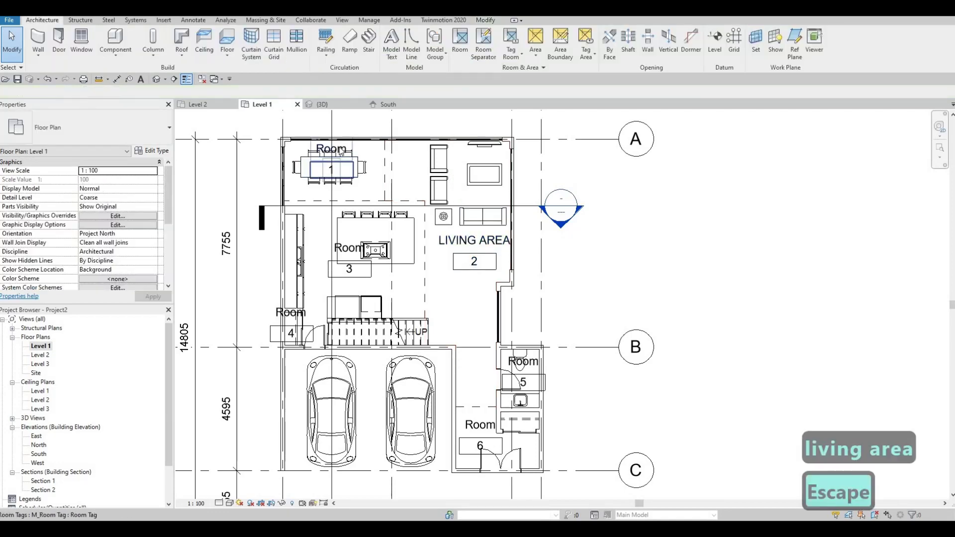
Rename the room containing the dining table as DINING AREA.
{"action": "left_click", "coordinate": [331, 150]}
{"action": "key", "text": "Escape"}
{"action": "left_click", "coordinate": [331, 151]}
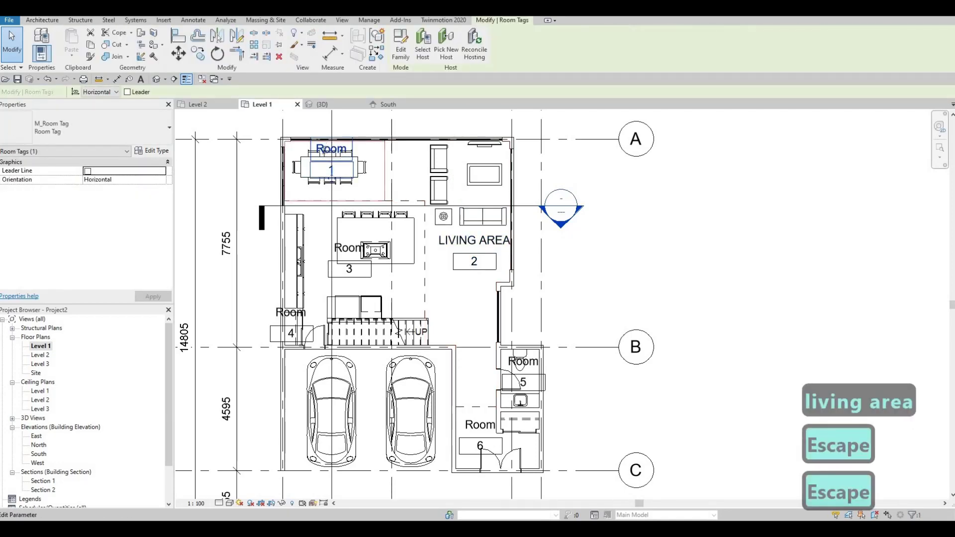
{"action": "type", "text": "dini"}
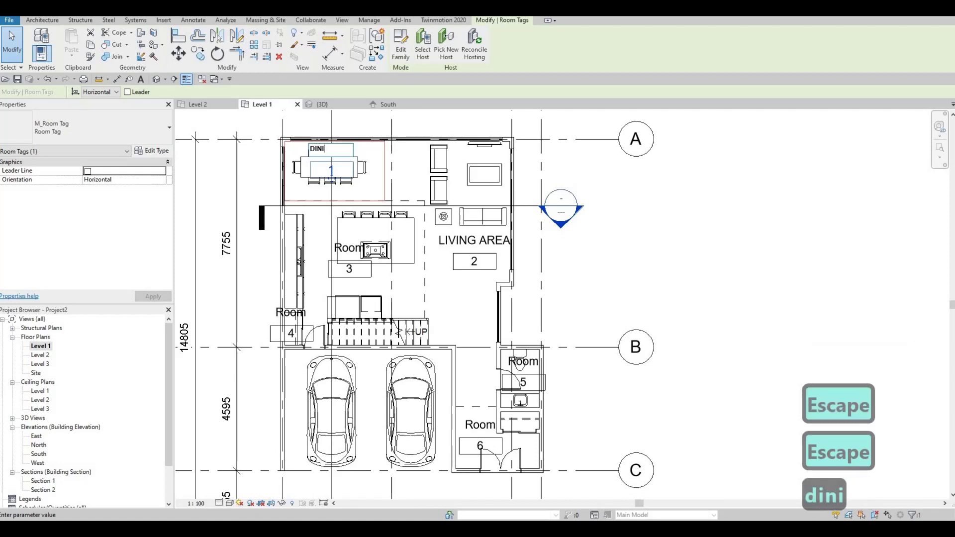
{"action": "type", "text": "ng area"}
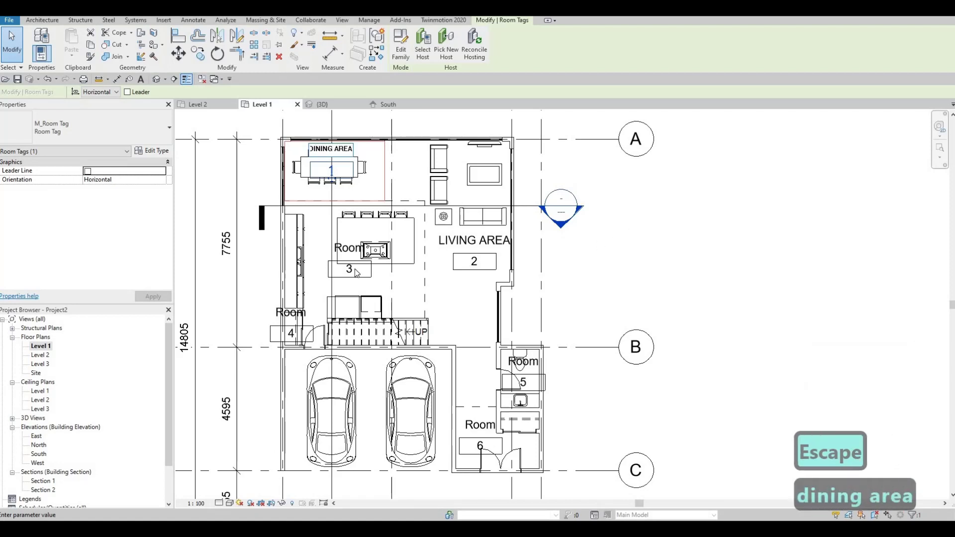
{"action": "key", "text": "Escape"}
{"action": "key", "text": "Escape"}
Rename the room with the cooking island as KITCHEN and the small storage room beside the stairs as PANTRY.
{"action": "left_click", "coordinate": [350, 271]}
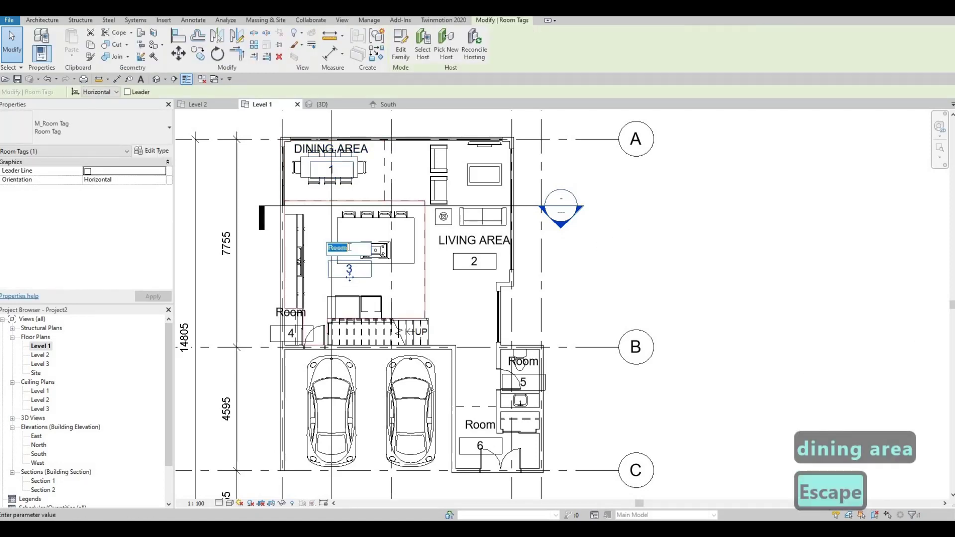
{"action": "type", "text": "ki"}
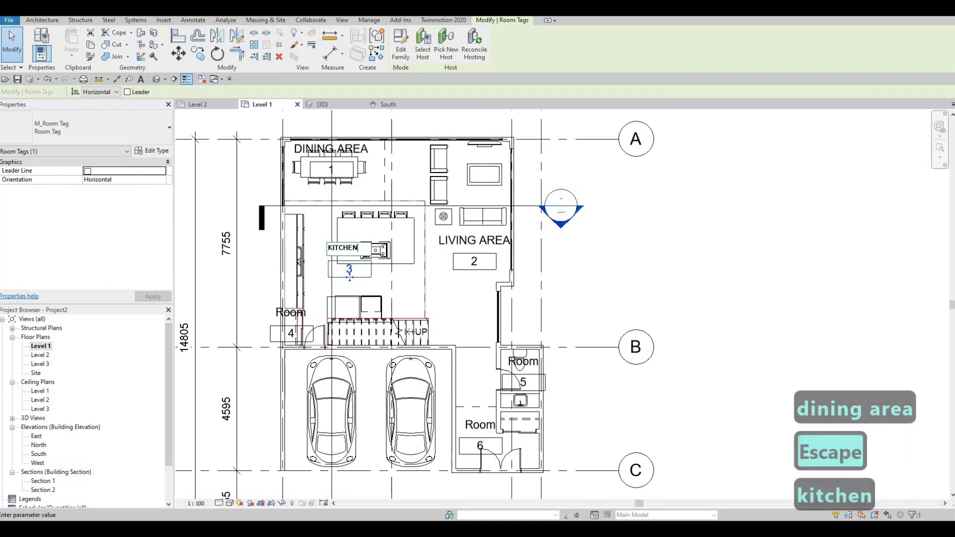
{"action": "left_click", "coordinate": [291, 321]}
{"action": "left_click", "coordinate": [291, 321]}
{"action": "key", "text": "Escape"}
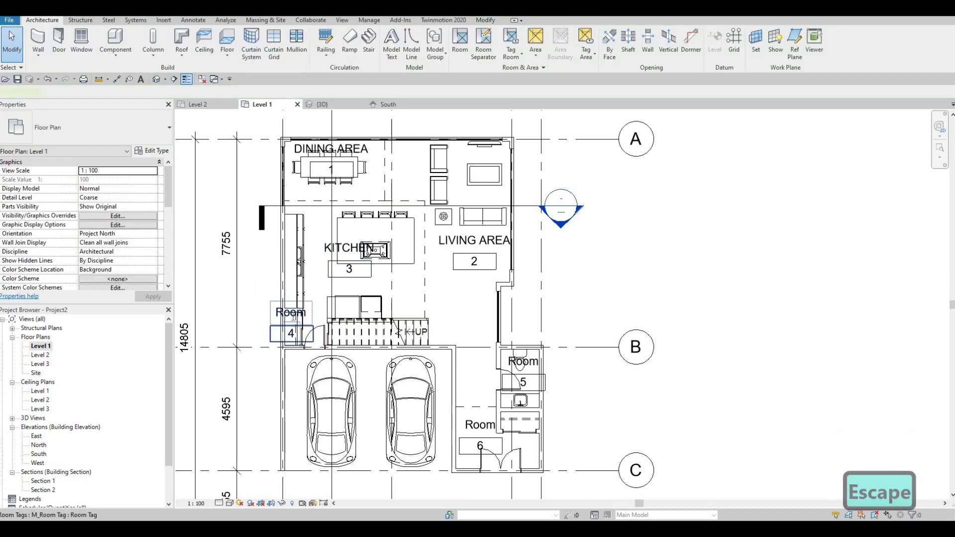
{"action": "left_click", "coordinate": [293, 318]}
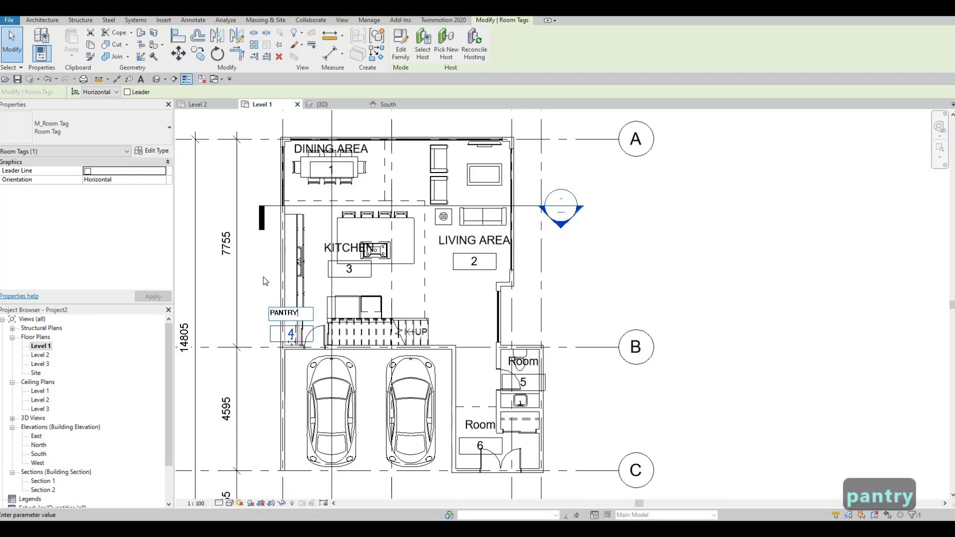
{"action": "key", "text": "Escape"}
{"action": "key", "text": "Escape"}
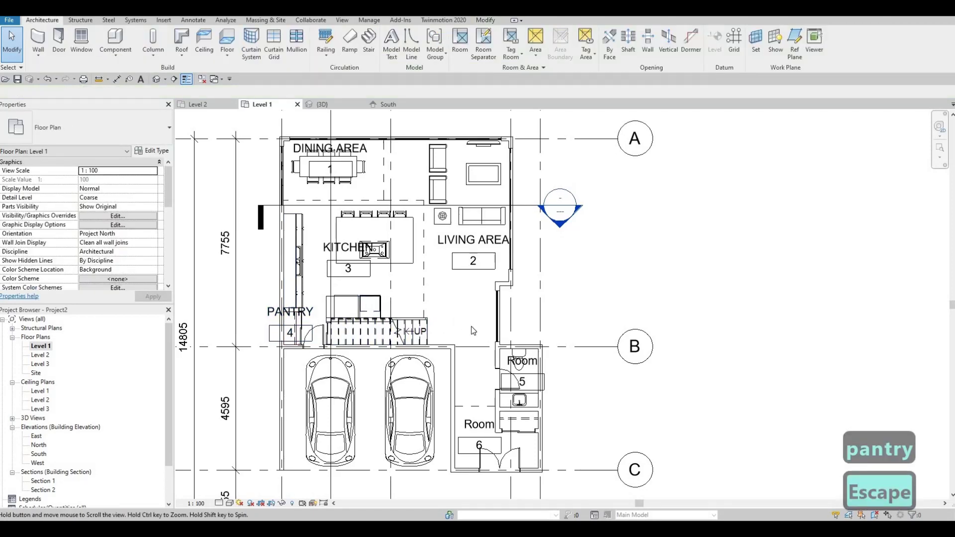
Rename the toilet room as POWDER ROOM and the entrance area behind the double door as FOYER.
{"action": "scroll", "coordinate": [473, 330], "scroll_direction": "down", "scroll_amount": 2}
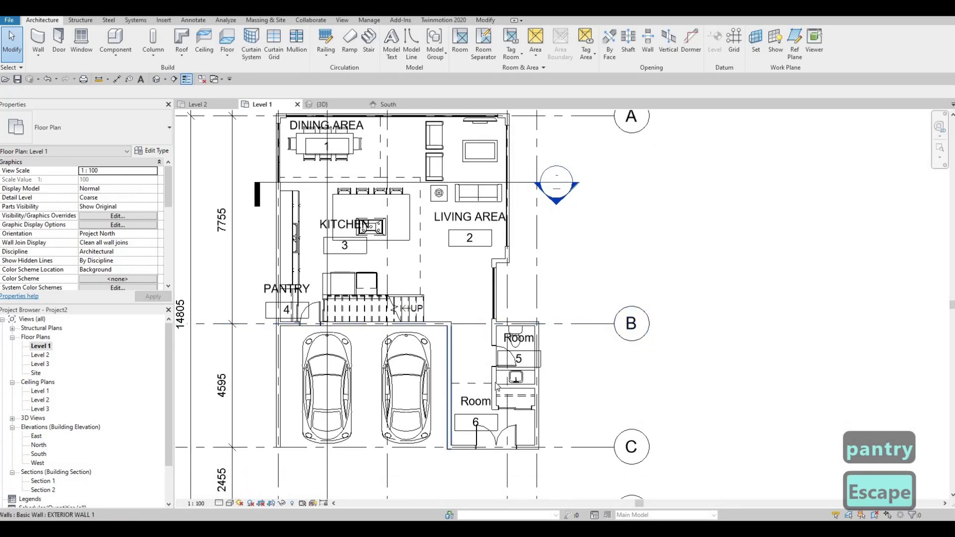
{"action": "left_click", "coordinate": [521, 333]}
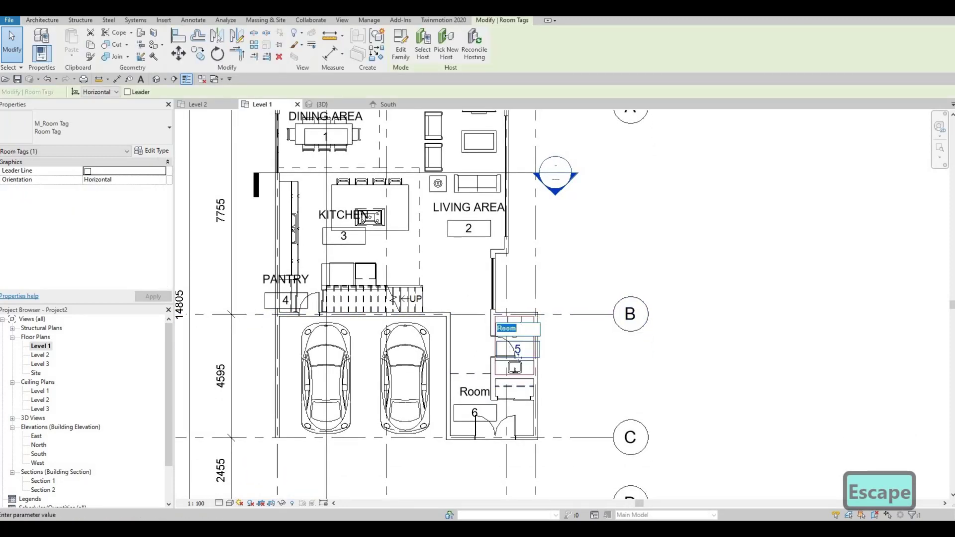
{"action": "type", "text": "POWD"}
{"action": "type", "text": "ER ROOM"}
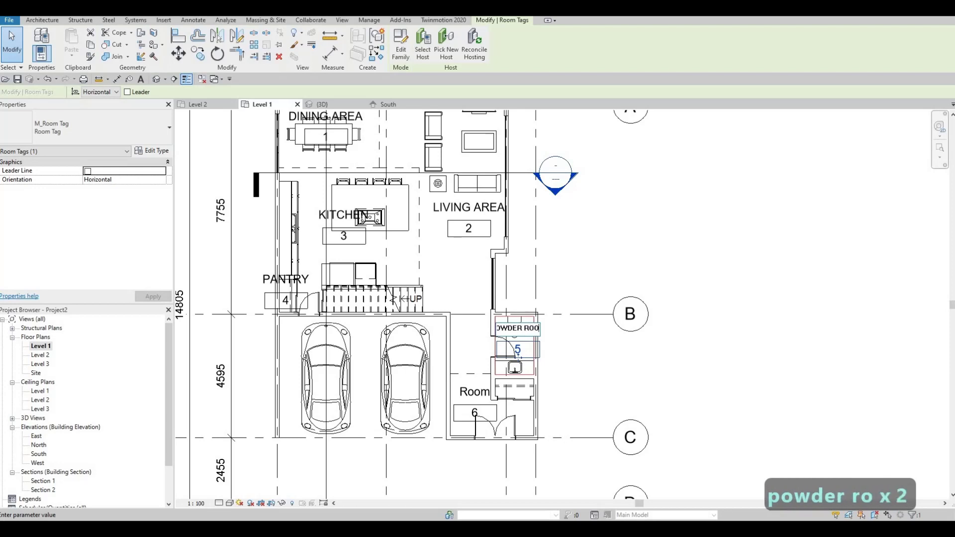
{"action": "left_click", "coordinate": [475, 388]}
{"action": "left_click", "coordinate": [474, 392]}
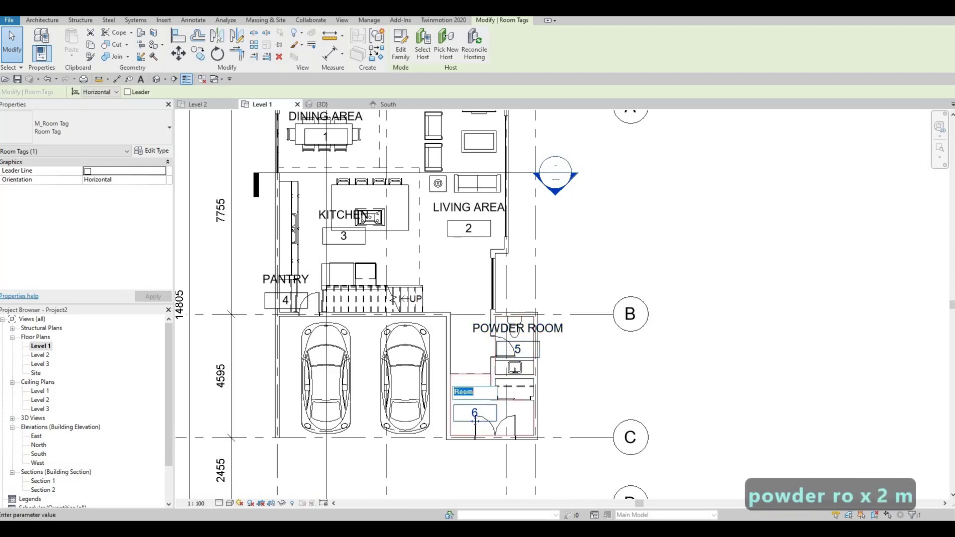
{"action": "type", "text": "FOYER"}
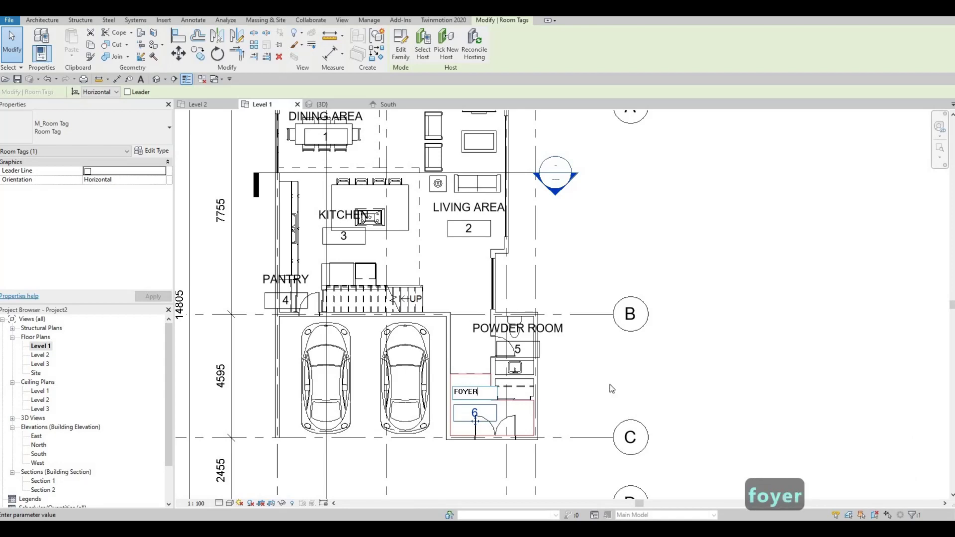
{"action": "key", "text": "Escape"}
{"action": "key", "text": "Escape"}
{"action": "middle_click_drag", "start_coordinate": [398, 267], "coordinate": [407, 290]}
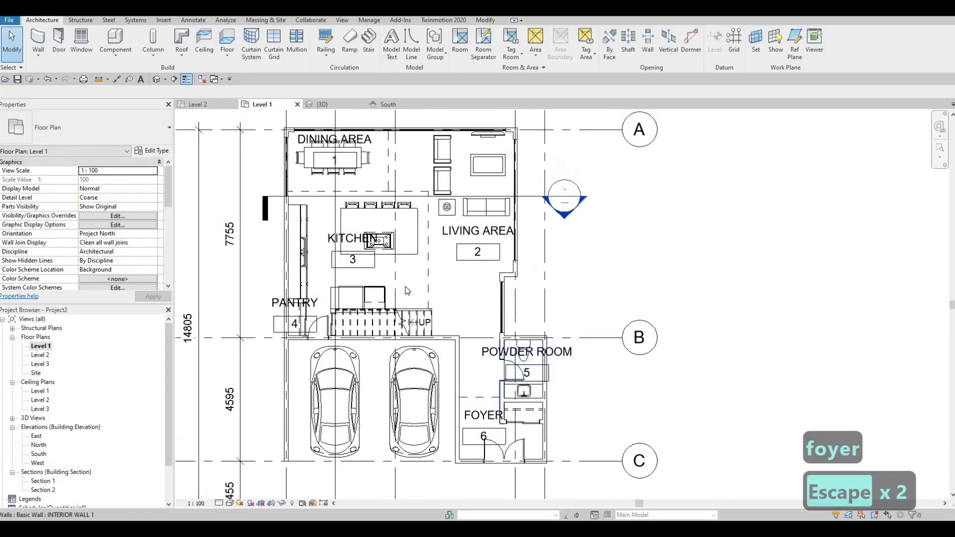
Draw a room separation line along grid C across the carport's open front, between the ends of its two side walls.
{"action": "scroll", "coordinate": [411, 318], "scroll_direction": "up", "scroll_amount": 3}
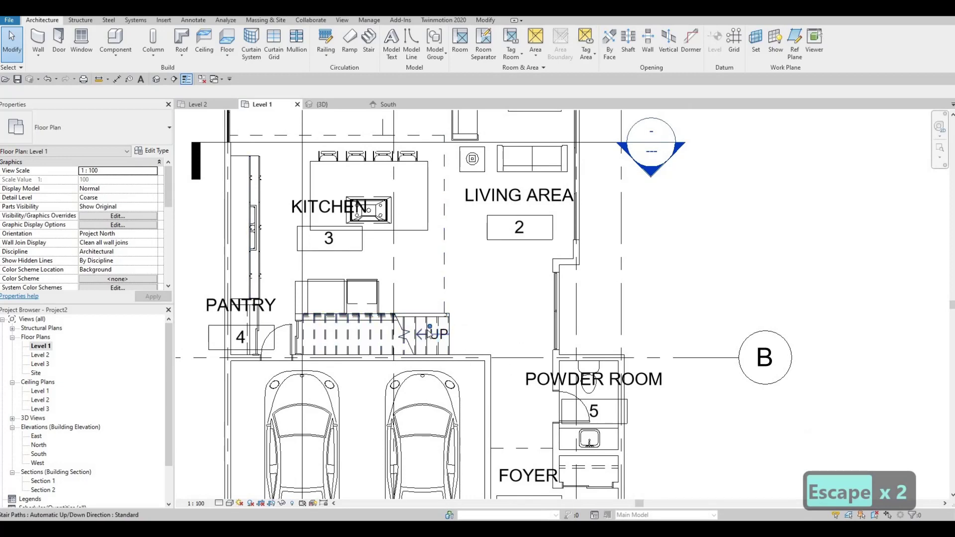
{"action": "scroll", "coordinate": [492, 294], "scroll_direction": "down", "scroll_amount": 5}
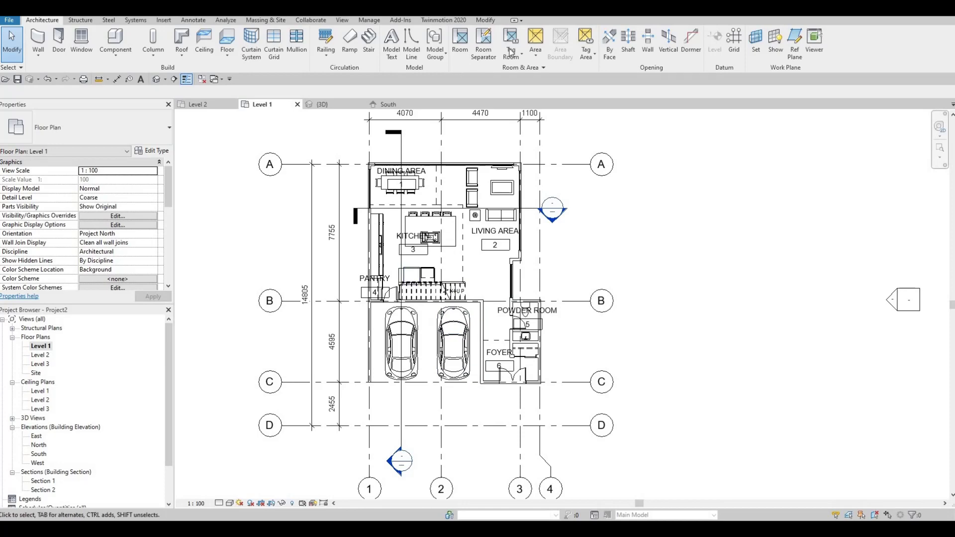
{"action": "left_click", "coordinate": [481, 42]}
{"action": "scroll", "coordinate": [390, 367], "scroll_direction": "up", "scroll_amount": 2}
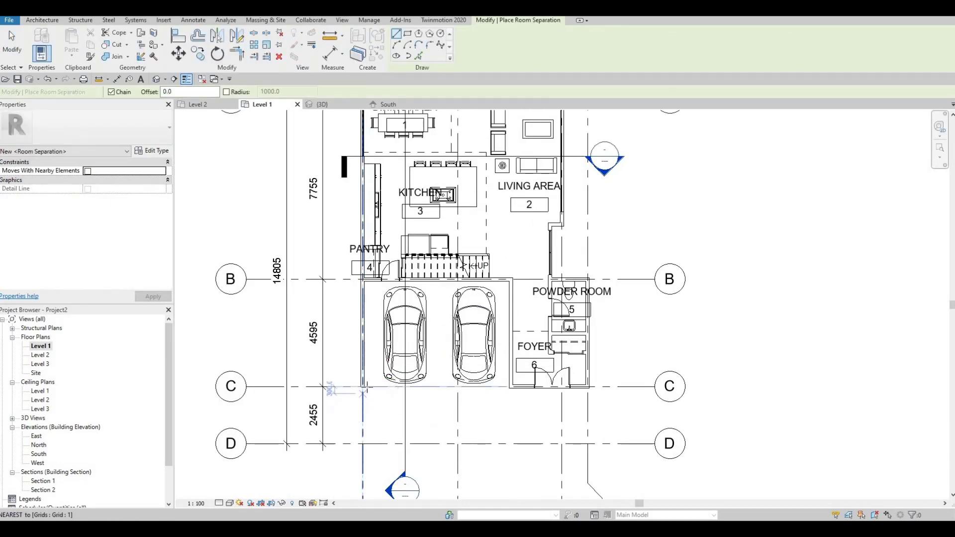
{"action": "left_click", "coordinate": [363, 387]}
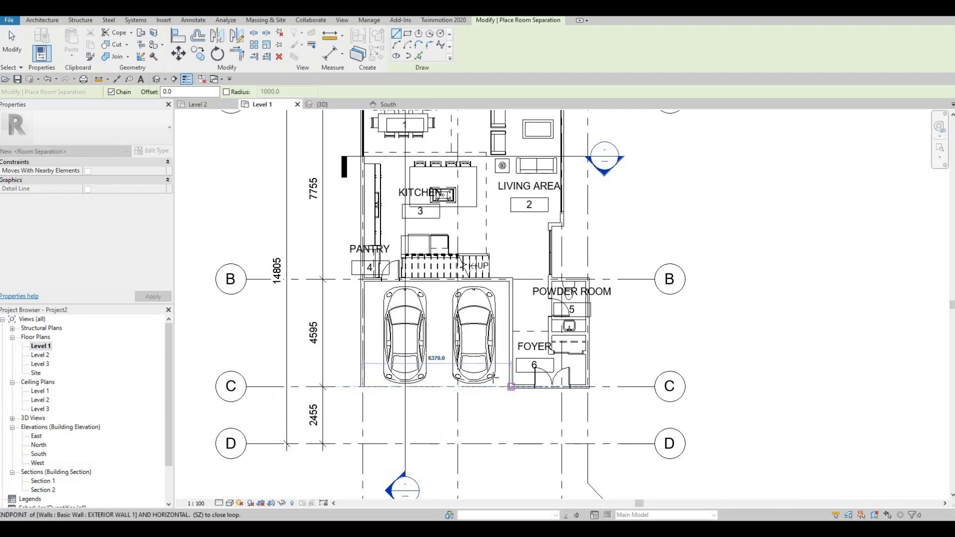
{"action": "key", "text": "Escape"}
{"action": "key", "text": "Escape"}
{"action": "key", "text": "Escape"}
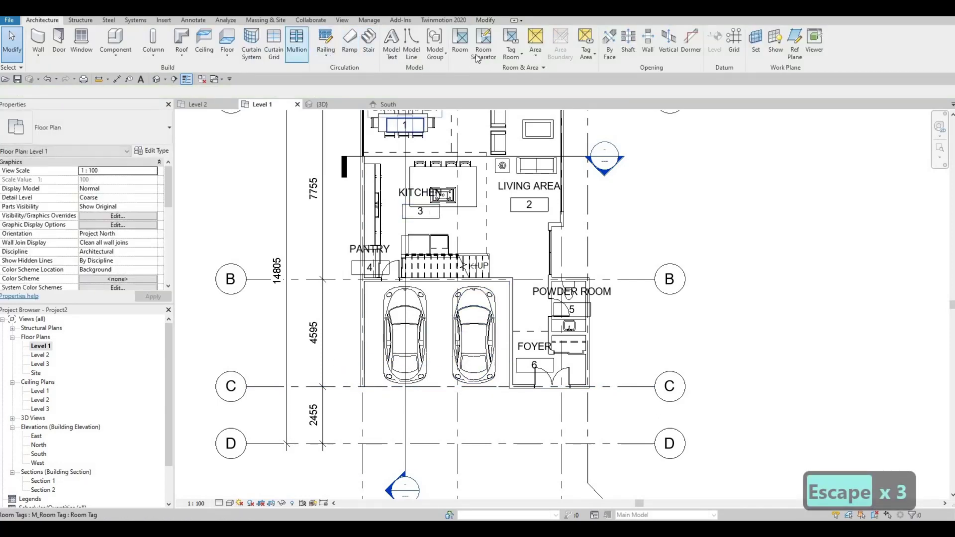
Place a tagged room in the carport, between the two cars.
{"action": "left_click", "coordinate": [460, 40]}
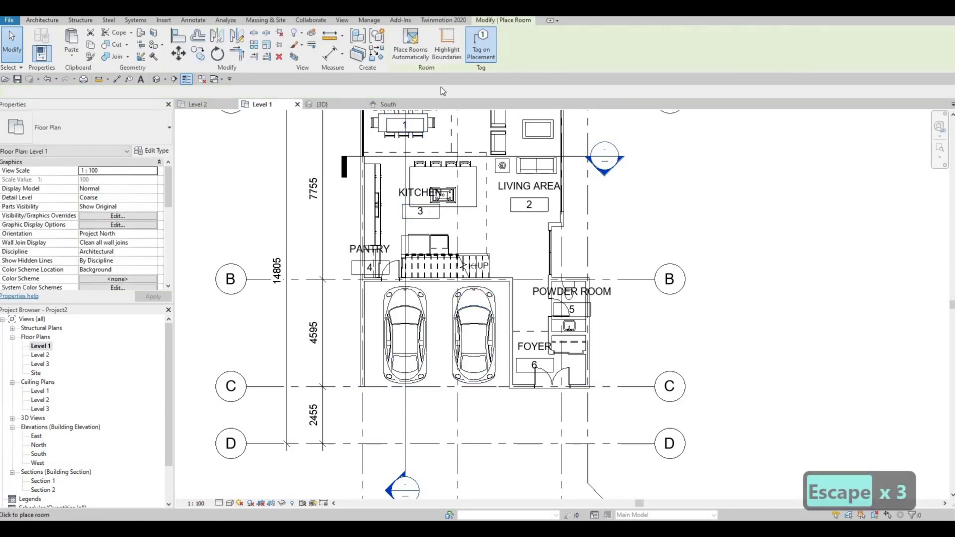
{"action": "left_click", "coordinate": [441, 331]}
{"action": "key", "text": "Escape"}
{"action": "key", "text": "Escape"}
Rename the room containing the two cars as CARPORT.
{"action": "left_click", "coordinate": [442, 330]}
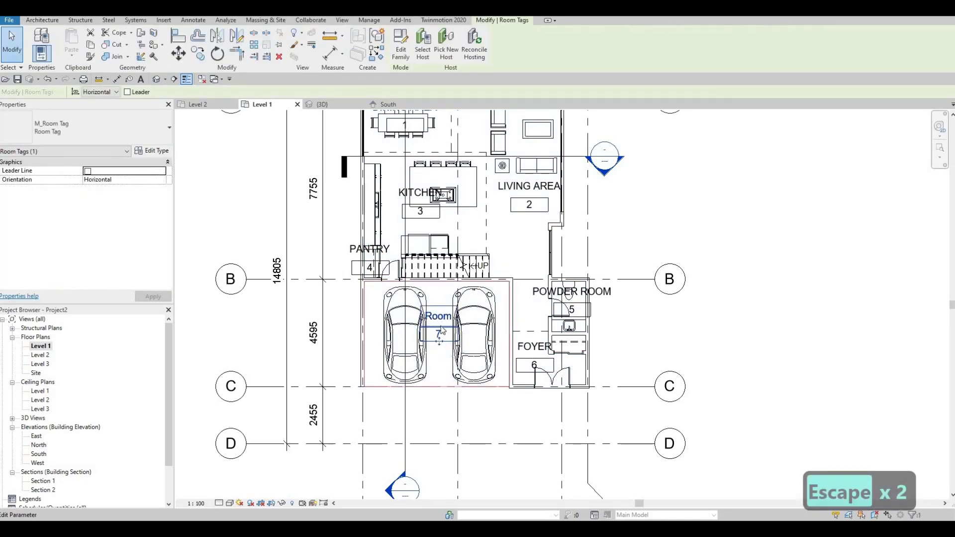
{"action": "key", "text": "F1"}
{"action": "key", "text": "F1"}
{"action": "type", "text": "CA"}
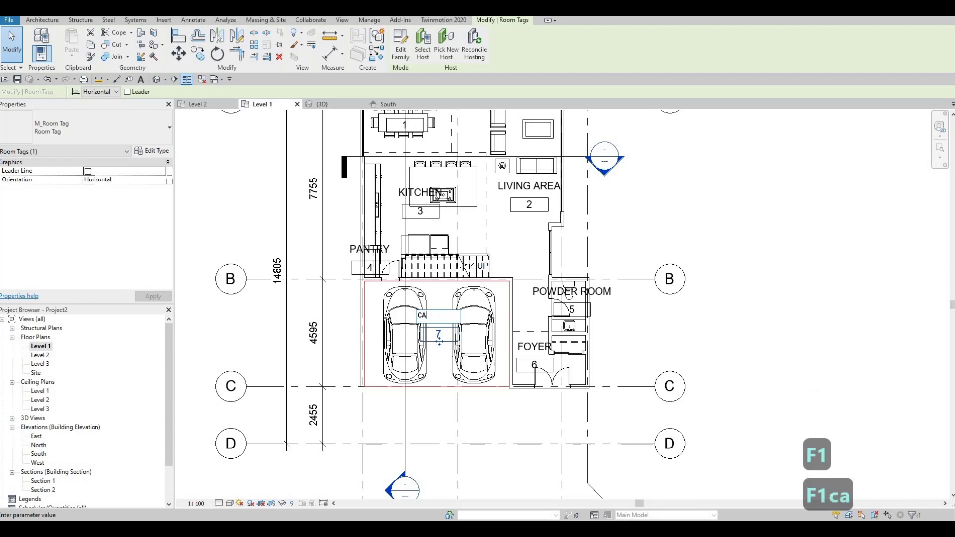
{"action": "type", "text": "RPORT"}
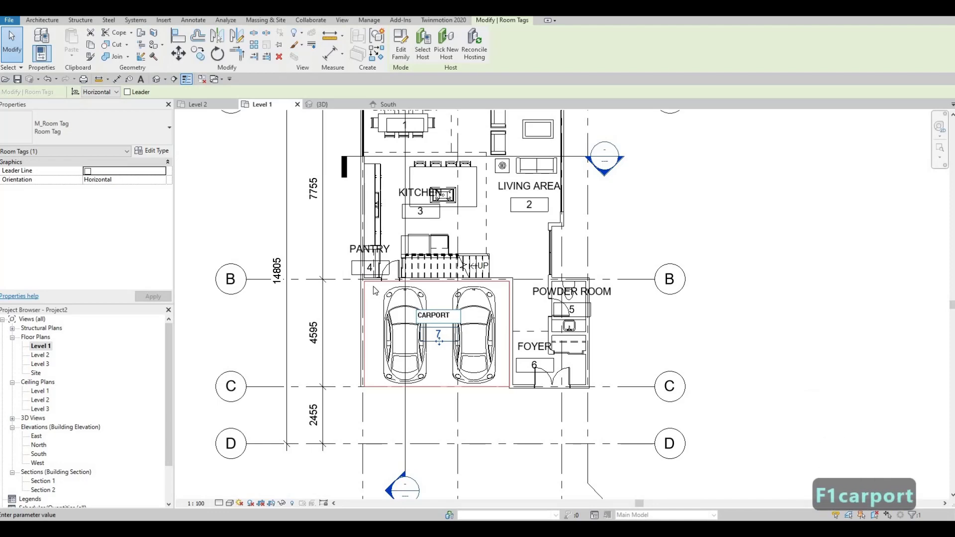
{"action": "left_click", "coordinate": [393, 285]}
{"action": "key", "text": "Escape"}
{"action": "key", "text": "Escape"}
Open the Level 2 floor plan.
{"action": "scroll", "coordinate": [418, 309], "scroll_direction": "down", "scroll_amount": 1}
{"action": "middle_click_drag", "start_coordinate": [408, 305], "coordinate": [401, 347]}
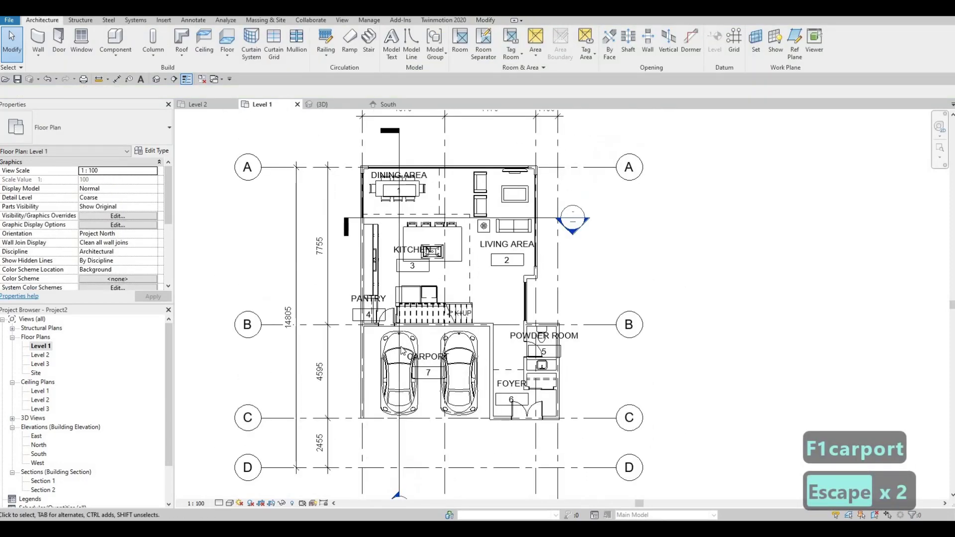
{"action": "middle_click_drag", "start_coordinate": [336, 332], "coordinate": [284, 347]}
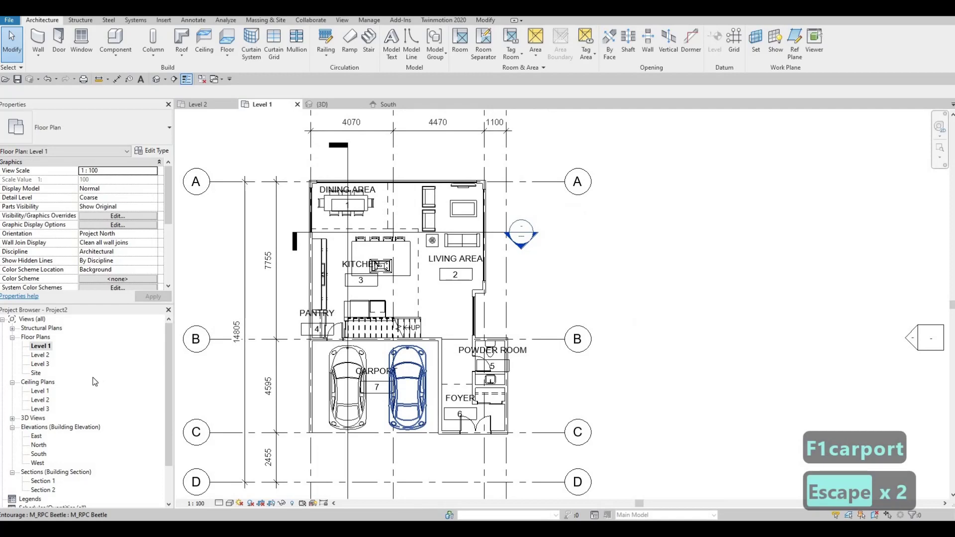
{"action": "double_click", "coordinate": [50, 357]}
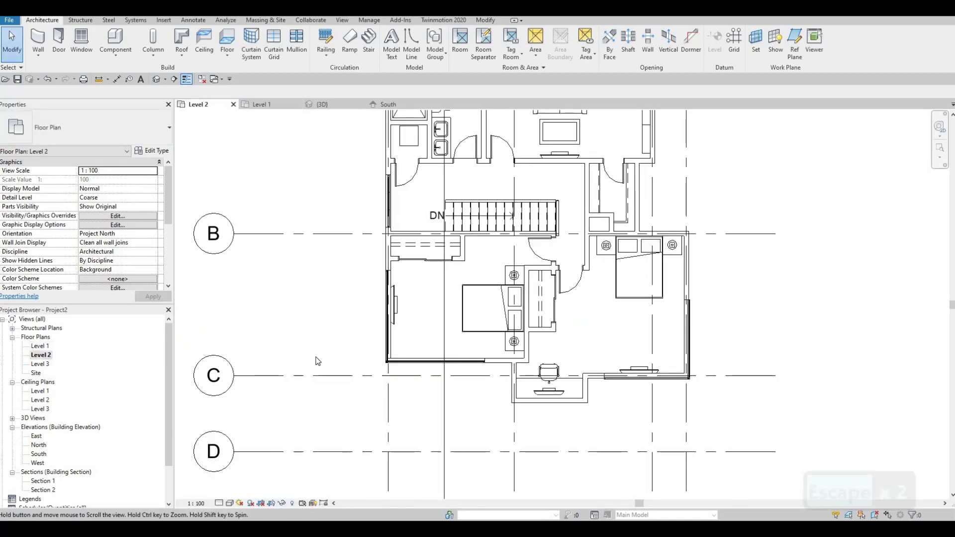
{"action": "middle_click_drag", "start_coordinate": [316, 357], "coordinate": [294, 371]}
{"action": "scroll", "coordinate": [294, 371], "scroll_direction": "down", "scroll_amount": 1}
{"action": "middle_click_drag", "start_coordinate": [471, 234], "coordinate": [463, 247]}
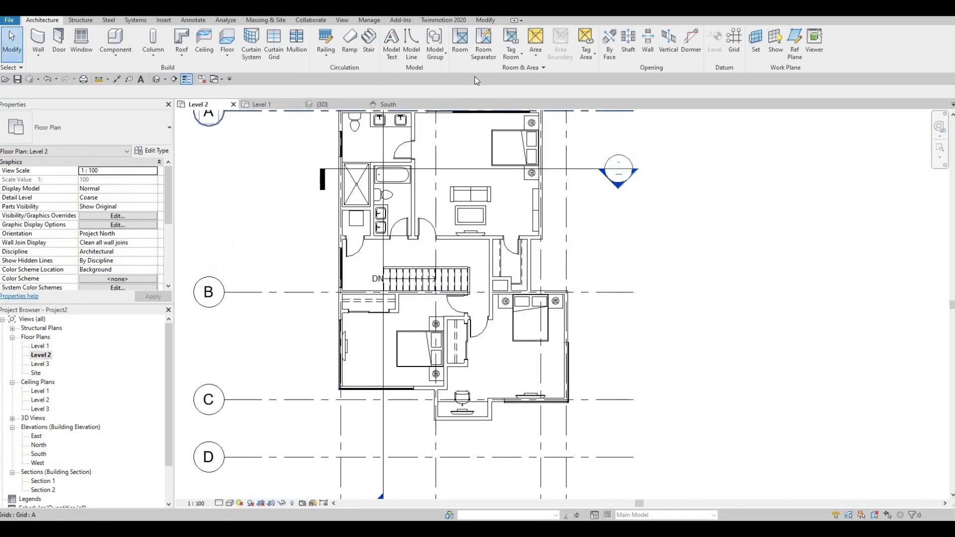
Place tagged rooms in the three bedrooms, two bathrooms, walk-in closet, small utility room and stair hall on Level 2.
{"action": "key", "text": "r"}
{"action": "key", "text": "m"}
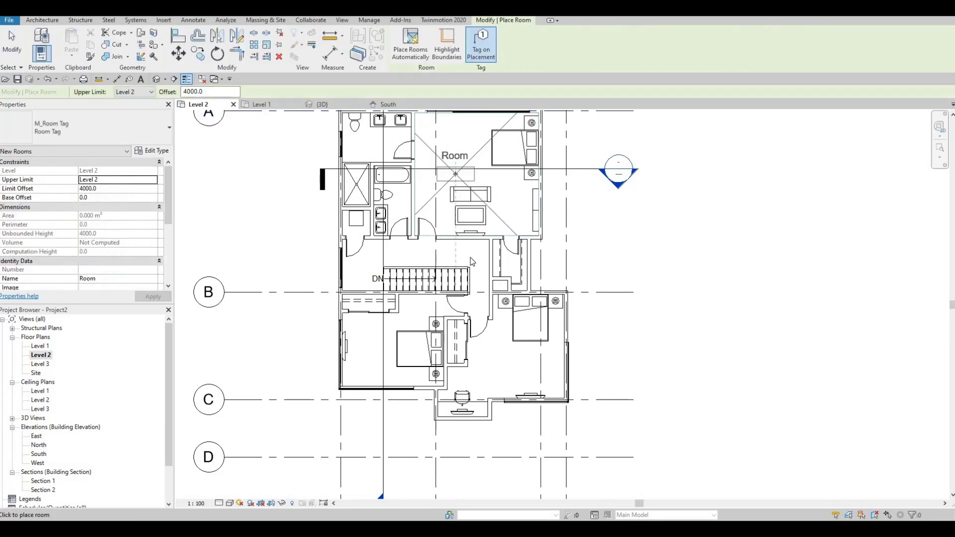
{"action": "middle_click_drag", "start_coordinate": [483, 174], "coordinate": [463, 265]}
{"action": "left_click", "coordinate": [460, 261]}
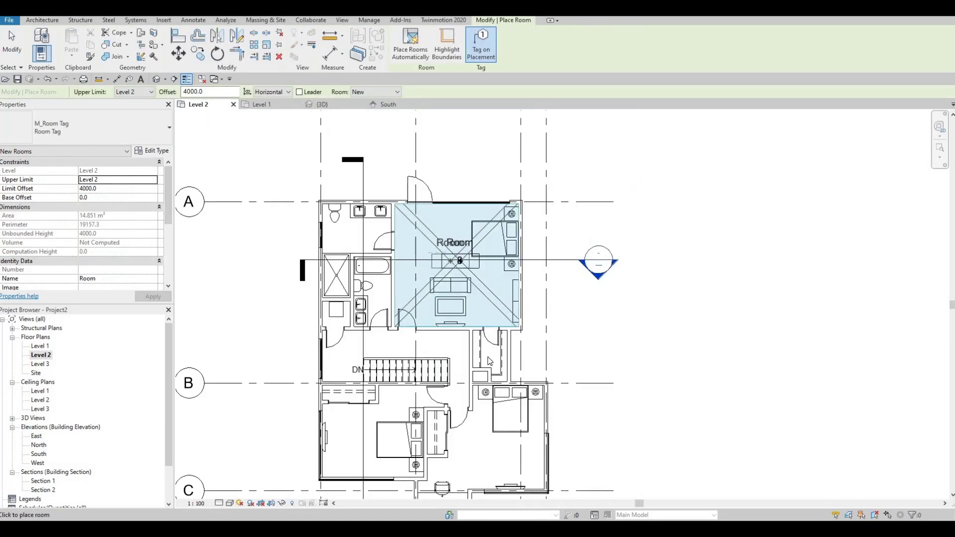
{"action": "left_click", "coordinate": [359, 235]}
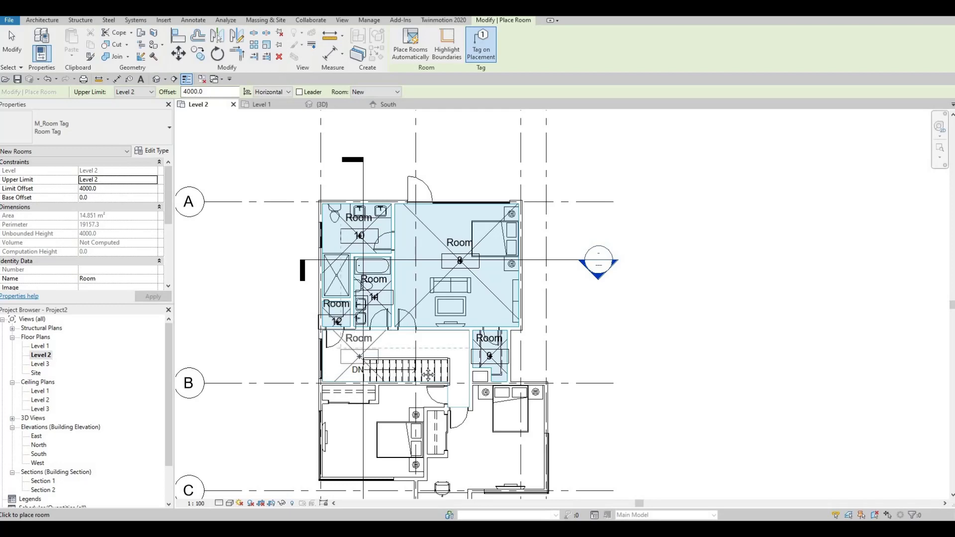
{"action": "scroll", "coordinate": [498, 423], "scroll_direction": "up", "scroll_amount": 2}
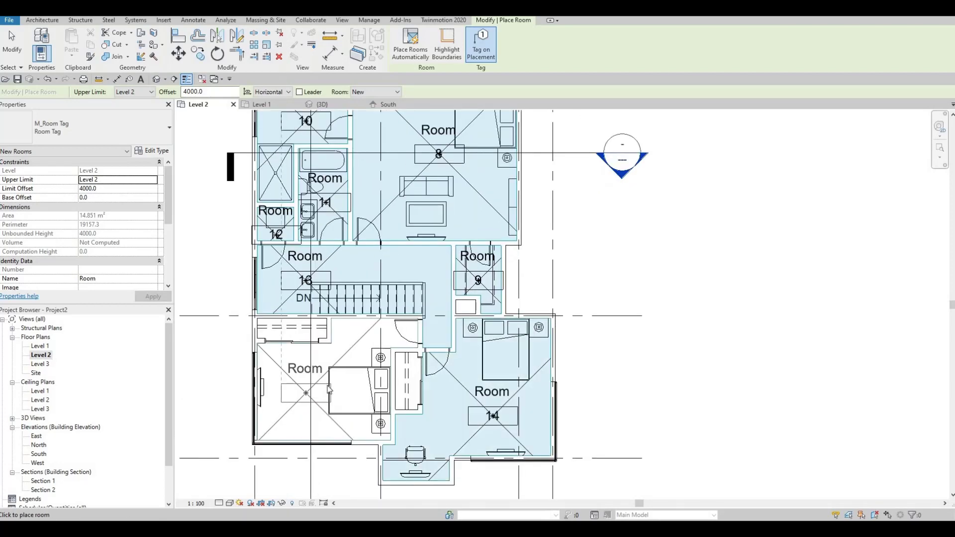
{"action": "left_click", "coordinate": [305, 393]}
{"action": "key", "text": "Escape"}
{"action": "key", "text": "Escape"}
Rename the large bedroom with the sofa as MASTERS BED ROOM.
{"action": "middle_click_drag", "start_coordinate": [446, 133], "coordinate": [451, 224]}
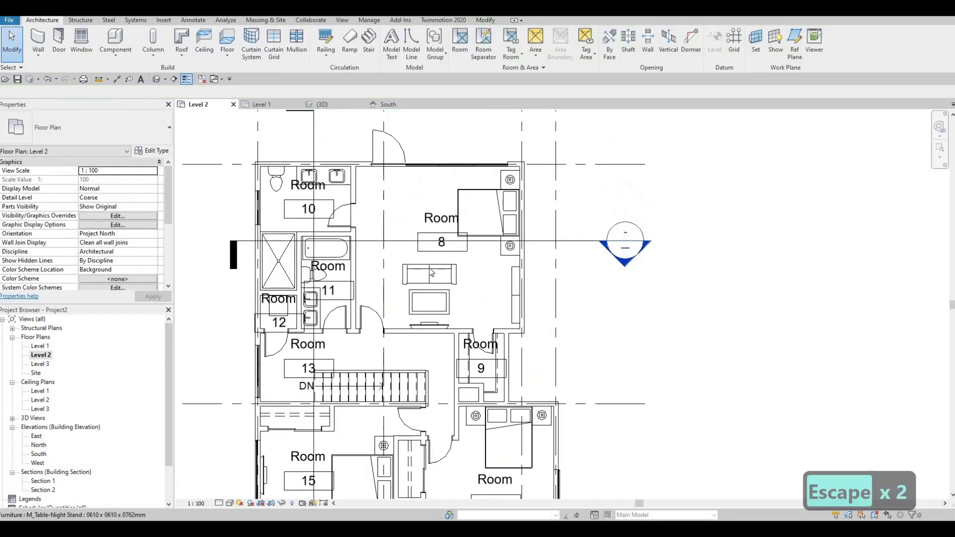
{"action": "left_click", "coordinate": [447, 221]}
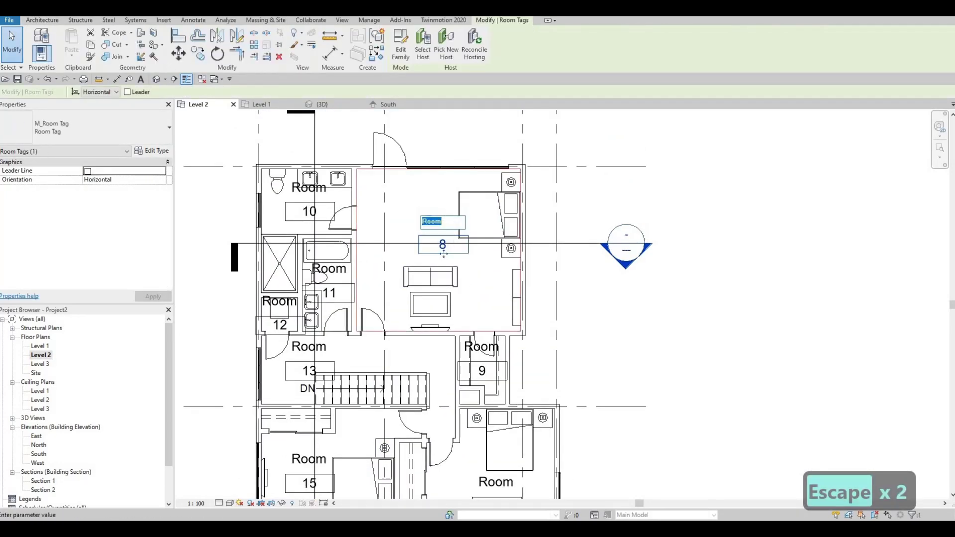
{"action": "type", "text": "MASTE"}
{"action": "type", "text": "R"}
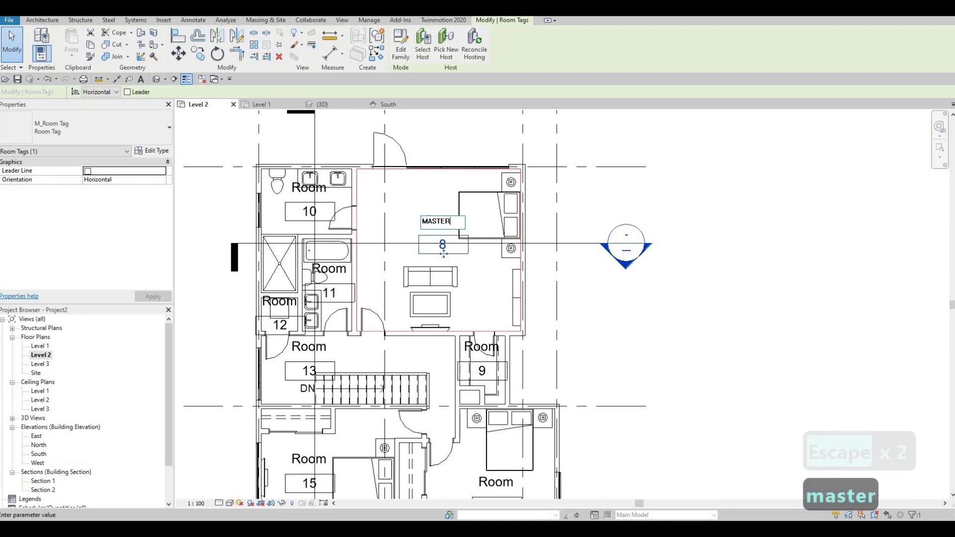
{"action": "type", "text": "S BED R"}
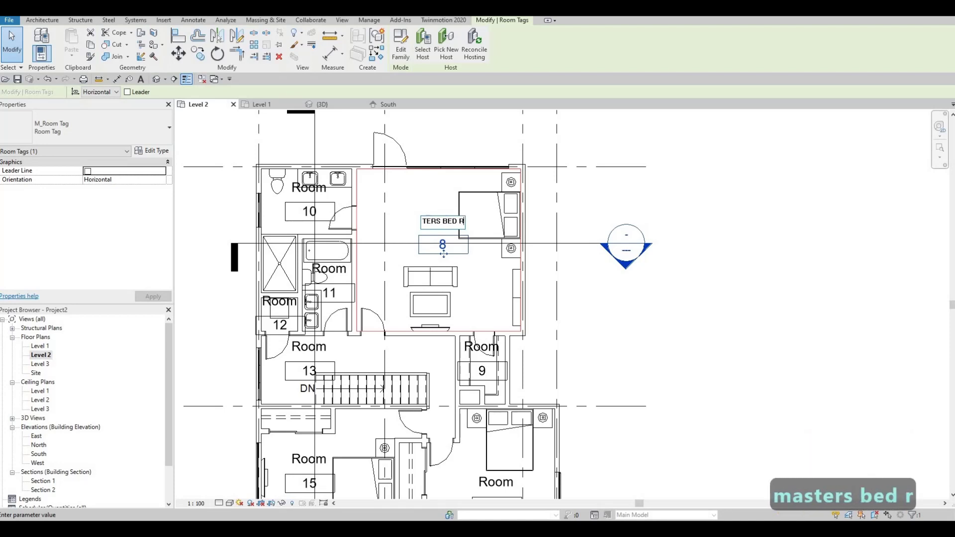
{"action": "type", "text": "OOM"}
{"action": "left_click", "coordinate": [312, 195]}
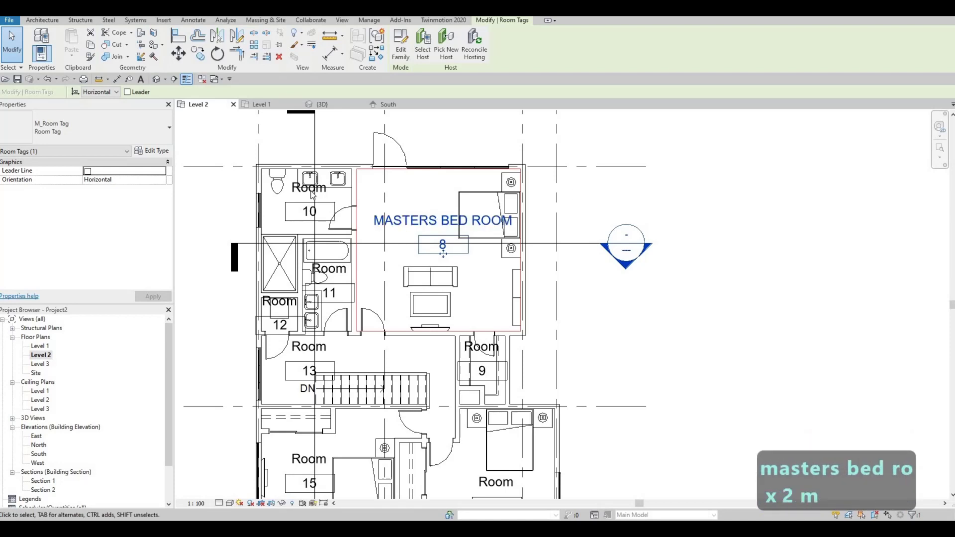
{"action": "key", "text": "Escape"}
Rename the corner bathroom with two sinks that opens off the master bedroom as ENSUITE.
{"action": "left_click", "coordinate": [305, 194]}
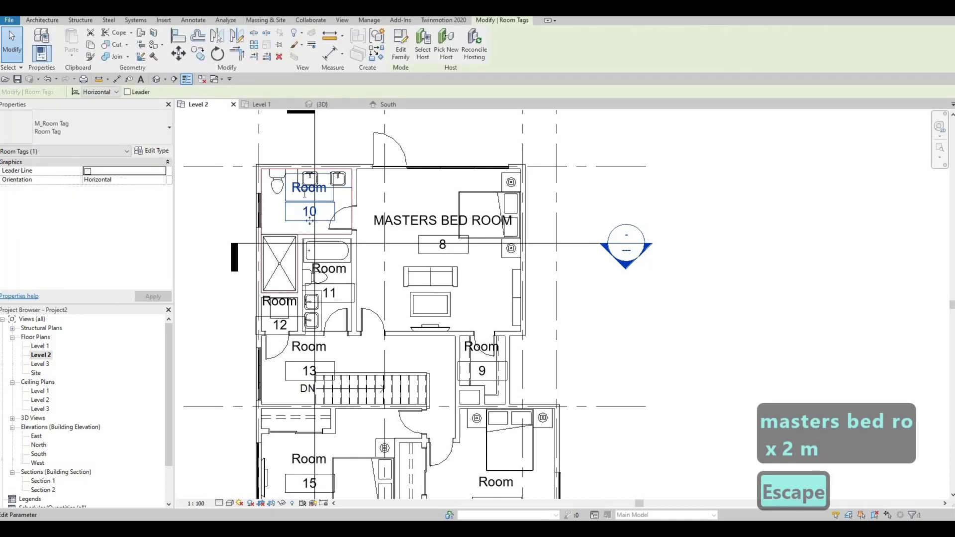
{"action": "left_click", "coordinate": [304, 195]}
{"action": "type", "text": "w"}
{"action": "key", "text": "BackSpace"}
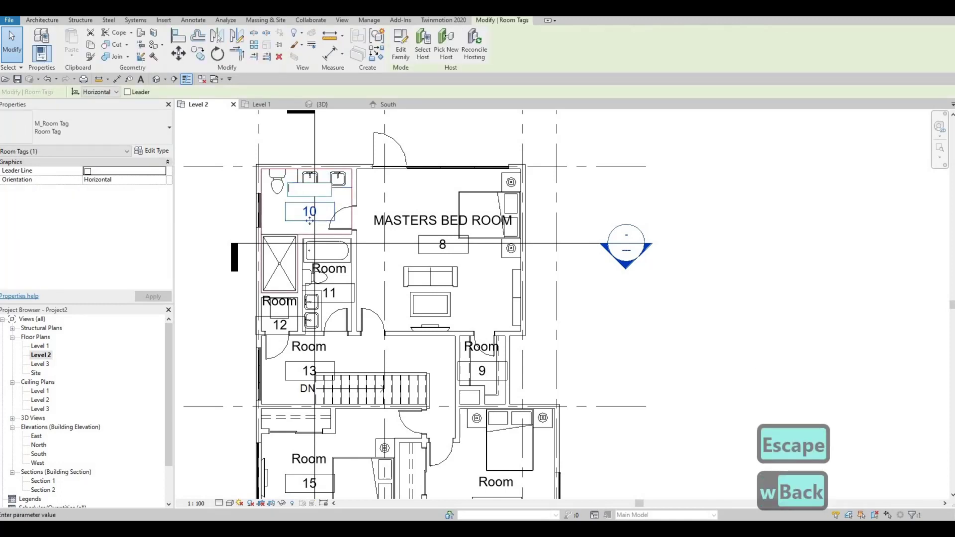
{"action": "type", "text": "ensuite"}
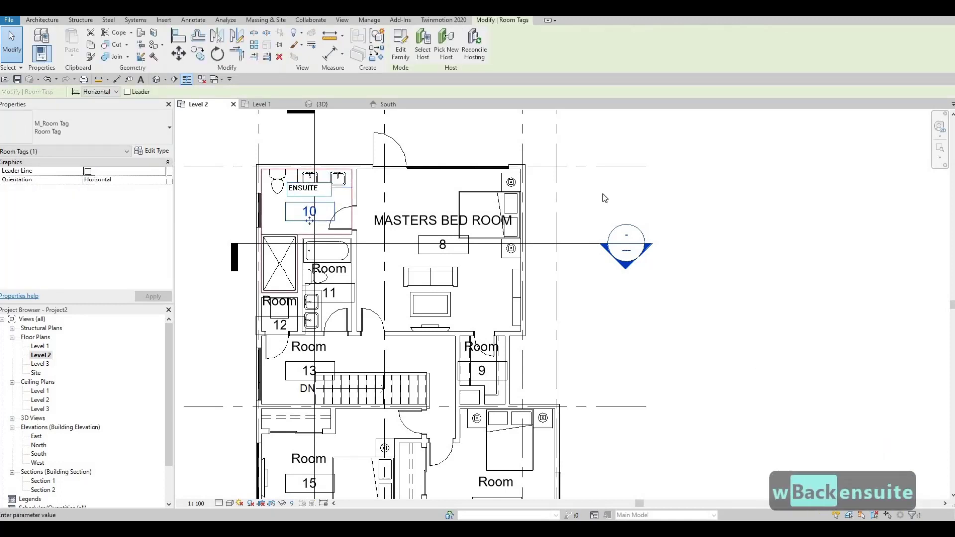
{"action": "key", "text": "Escape"}
Rename the room containing the bathtub as BATHROOM.
{"action": "left_click", "coordinate": [328, 270]}
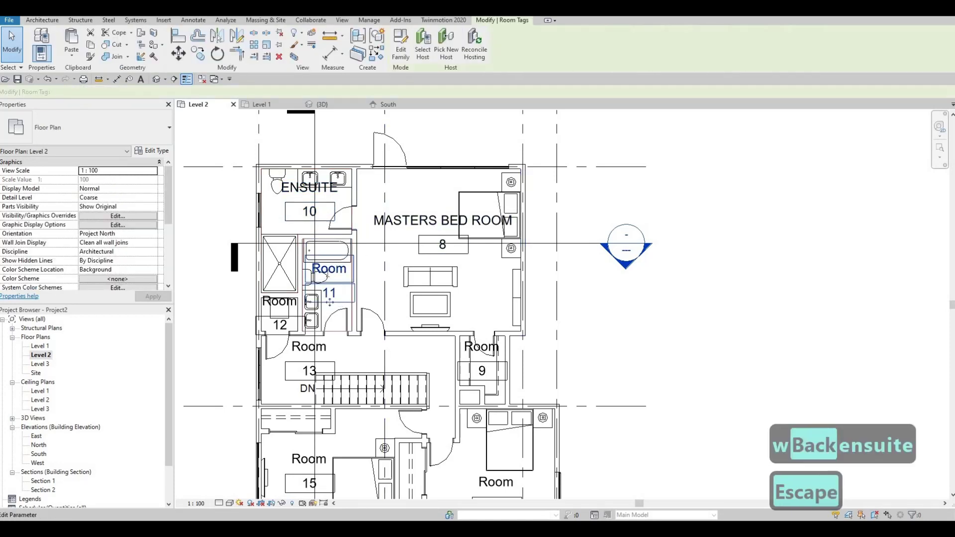
{"action": "left_click", "coordinate": [328, 271]}
{"action": "type", "text": "bathroom"}
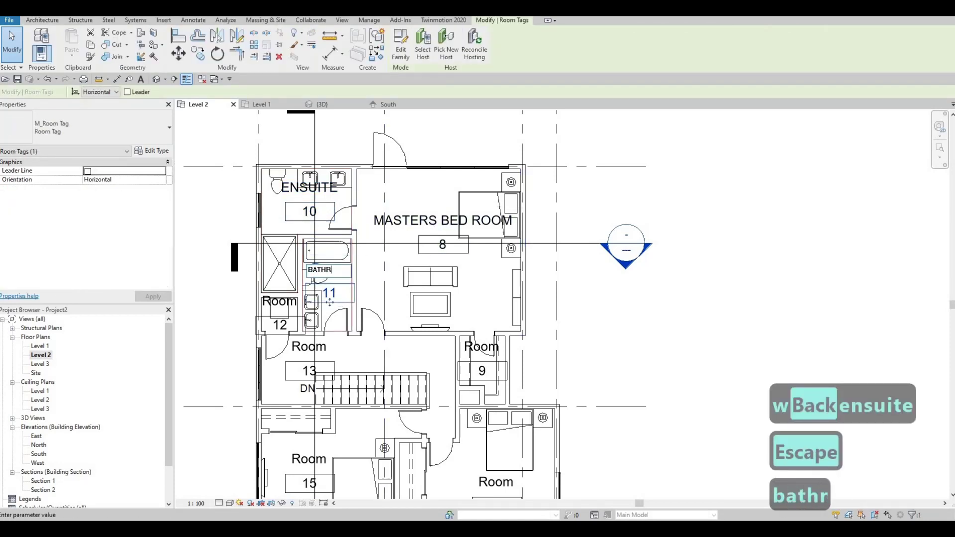
{"action": "key", "text": "Escape"}
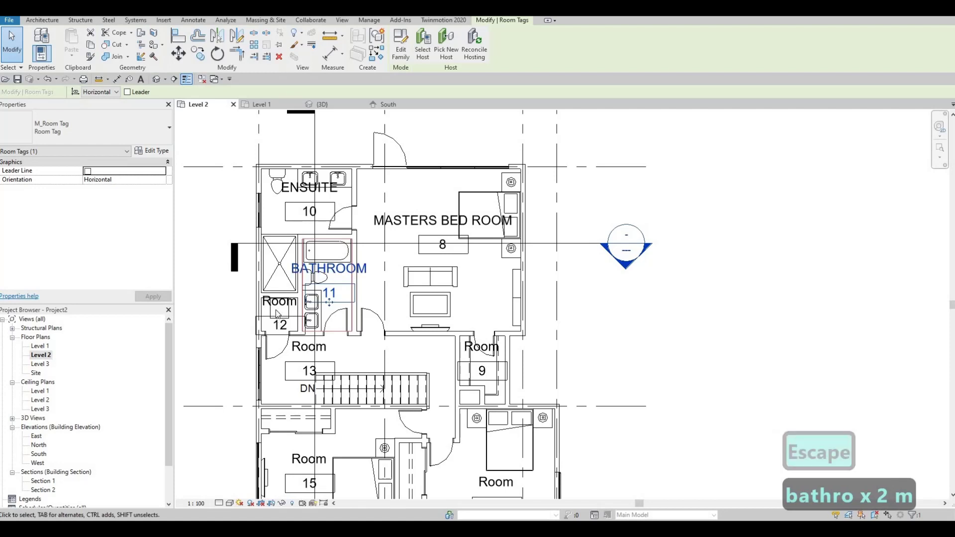
Rename the small utility room beside the bathroom as LAUNDRY.
{"action": "left_click", "coordinate": [282, 314]}
{"action": "left_click", "coordinate": [283, 305]}
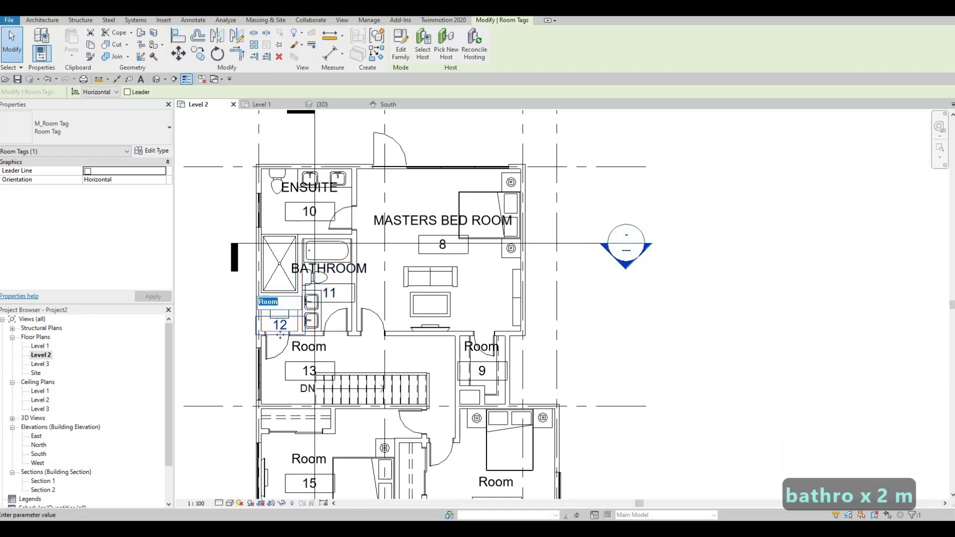
{"action": "type", "text": "lai"}
{"action": "key", "text": "BackSpace"}
{"action": "type", "text": "undry"}
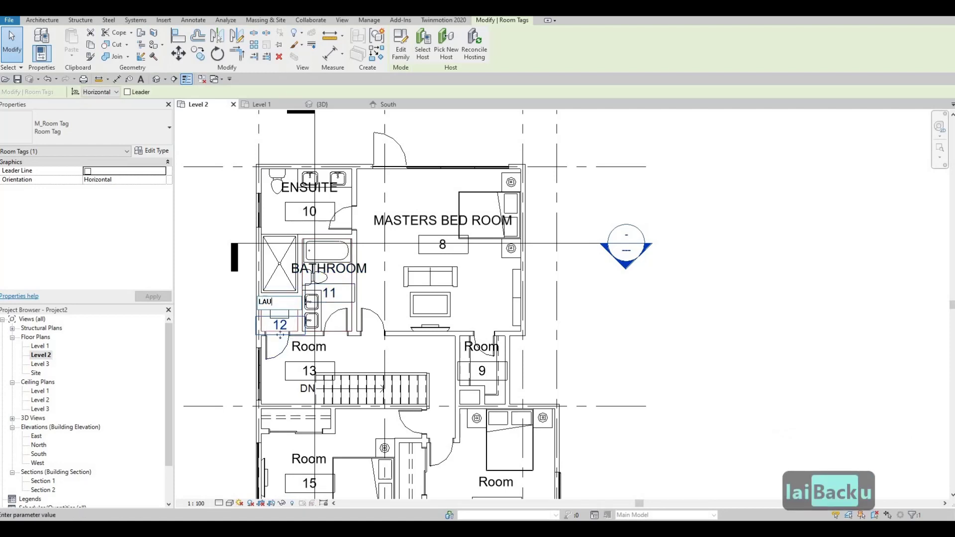
{"action": "key", "text": "Escape"}
Rename the walk-in closet off the master bedroom as W.I.C.
{"action": "left_click", "coordinate": [479, 348]}
{"action": "key", "text": "Escape"}
{"action": "key", "text": "Escape"}
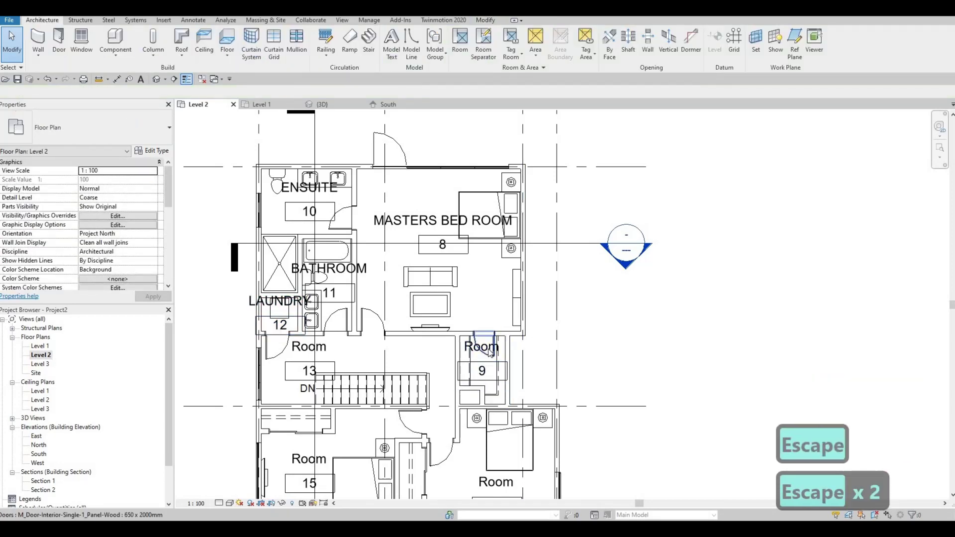
{"action": "left_click", "coordinate": [482, 346]}
{"action": "scroll", "coordinate": [487, 351], "scroll_direction": "up", "scroll_amount": 2}
{"action": "left_click", "coordinate": [489, 348]}
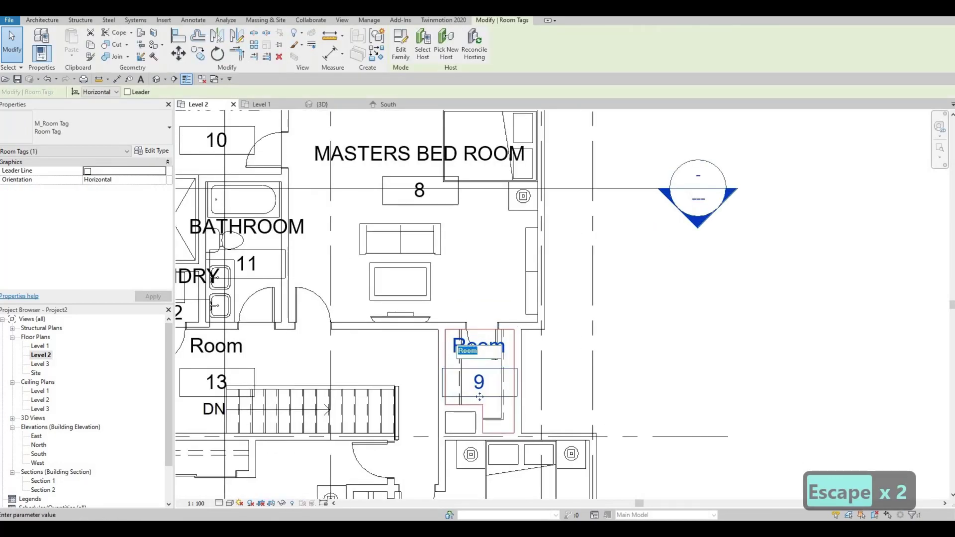
{"action": "type", "text": "W"}
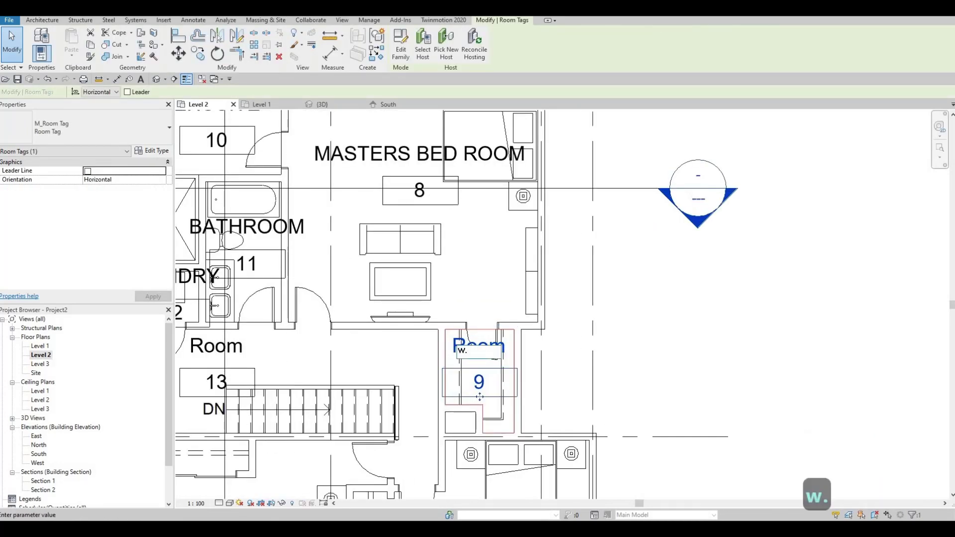
{"action": "type", "text": ".I.C"}
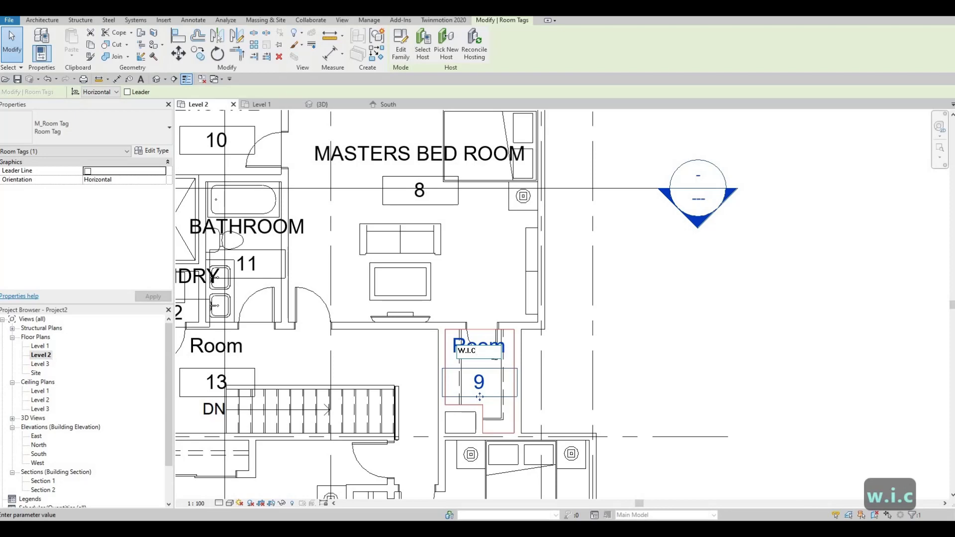
{"action": "type", "text": "."}
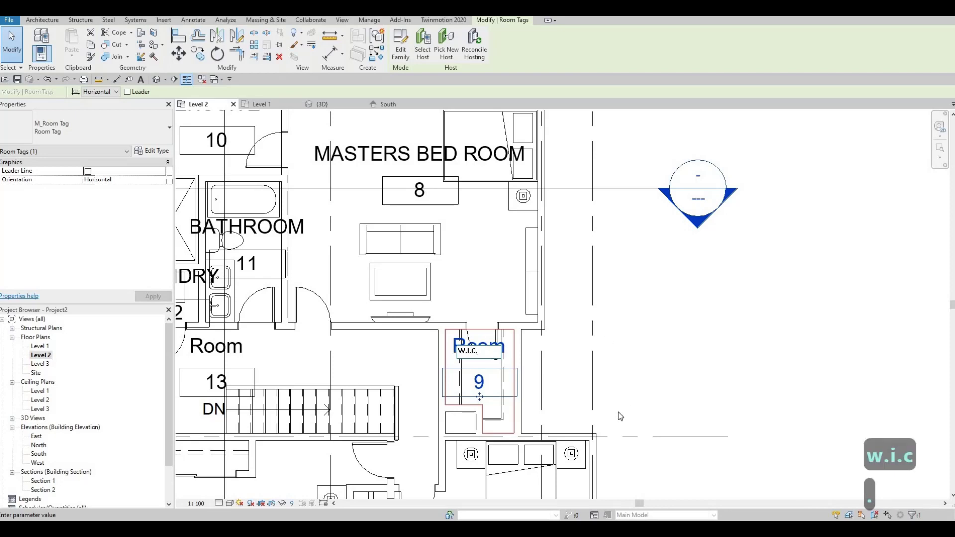
{"action": "left_click", "coordinate": [629, 360]}
{"action": "key", "text": "Escape"}
Rename the bedroom with the desk alcove, below the walk-in closet on the plan, as BEDROOM 1.
{"action": "middle_click_drag", "start_coordinate": [528, 492], "coordinate": [545, 362]}
{"action": "scroll", "coordinate": [546, 362], "scroll_direction": "down", "scroll_amount": 1}
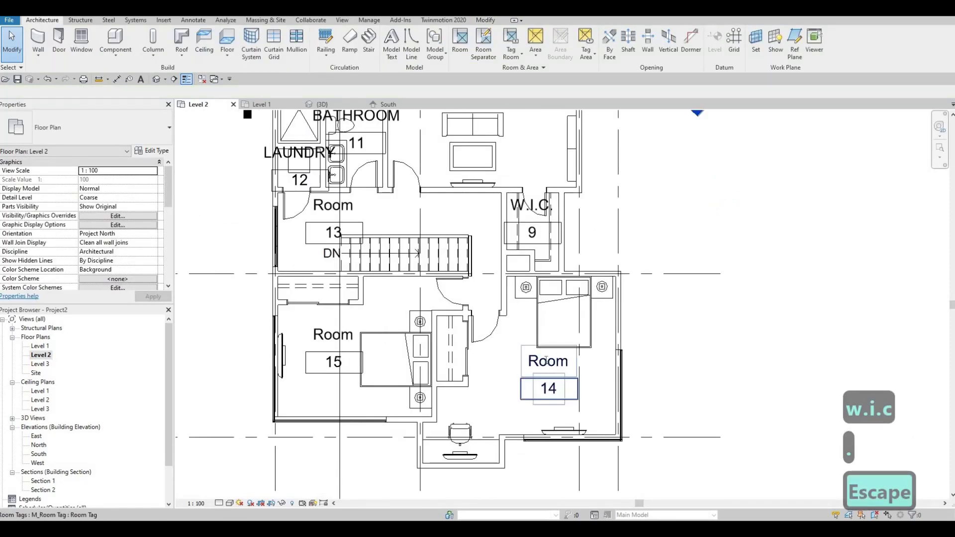
{"action": "left_click", "coordinate": [548, 363]}
{"action": "left_click", "coordinate": [546, 362]}
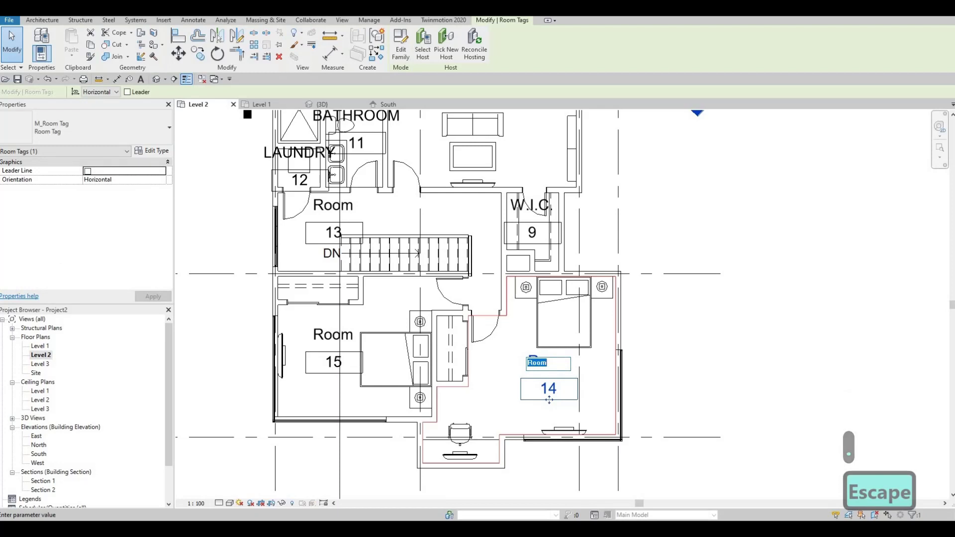
{"action": "type", "text": "BEDROOM 1"}
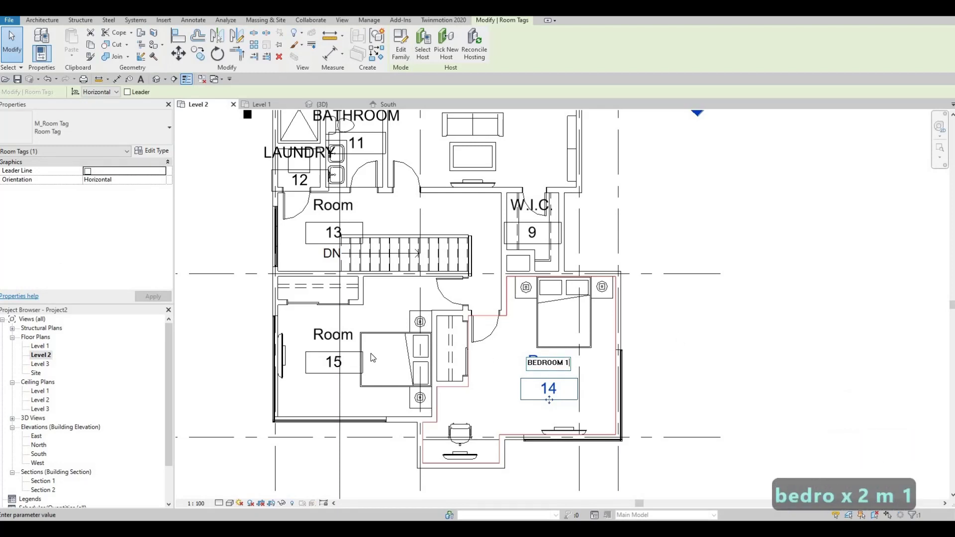
{"action": "left_click", "coordinate": [293, 350]}
Rename the remaining unnamed bedroom, between grids B and C, as BEDROOM 2.
{"action": "left_click", "coordinate": [323, 335]}
{"action": "left_click", "coordinate": [323, 337]}
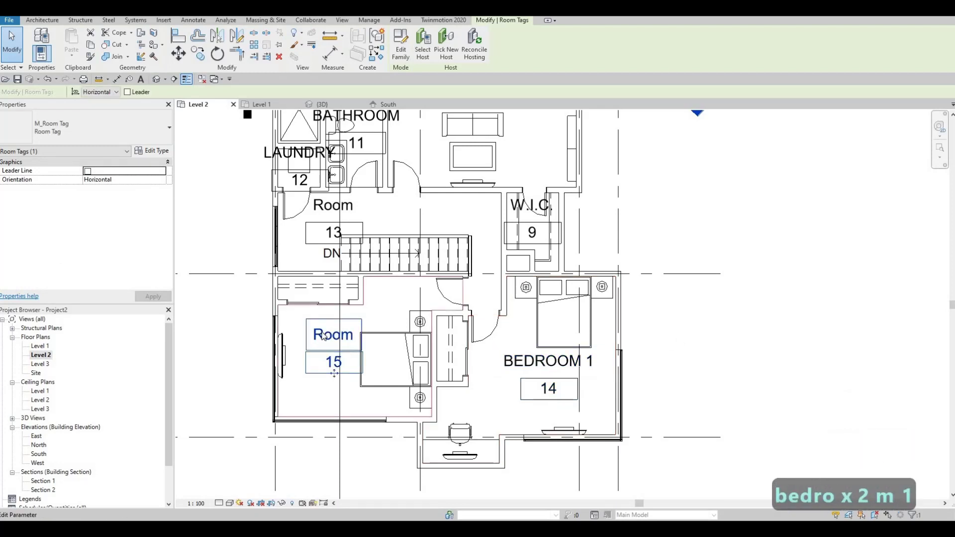
{"action": "left_click", "coordinate": [324, 336]}
{"action": "type", "text": "BEDROOM 2"}
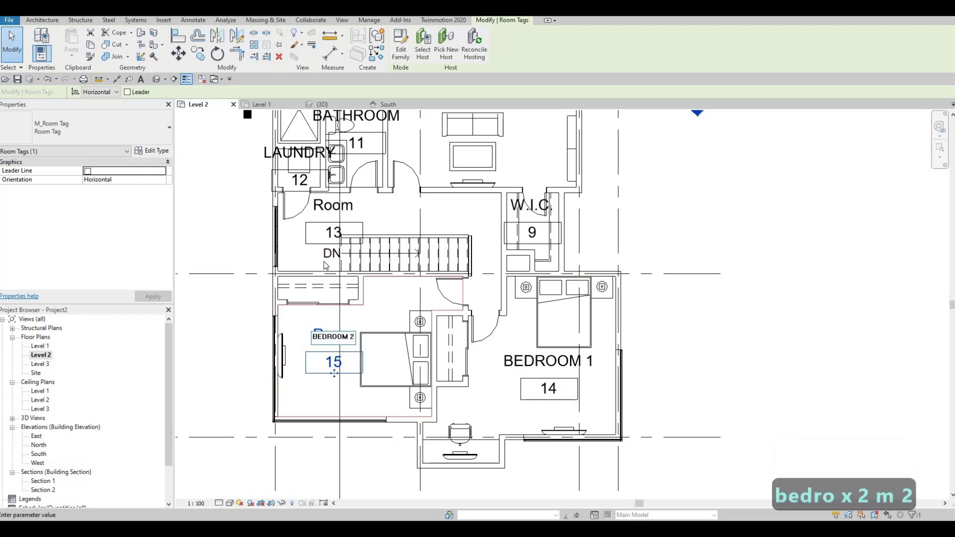
{"action": "left_click", "coordinate": [274, 241]}
Rename the stair hall on Level 2 as CORRIDOR.
{"action": "left_click", "coordinate": [332, 207]}
{"action": "left_click", "coordinate": [332, 207]}
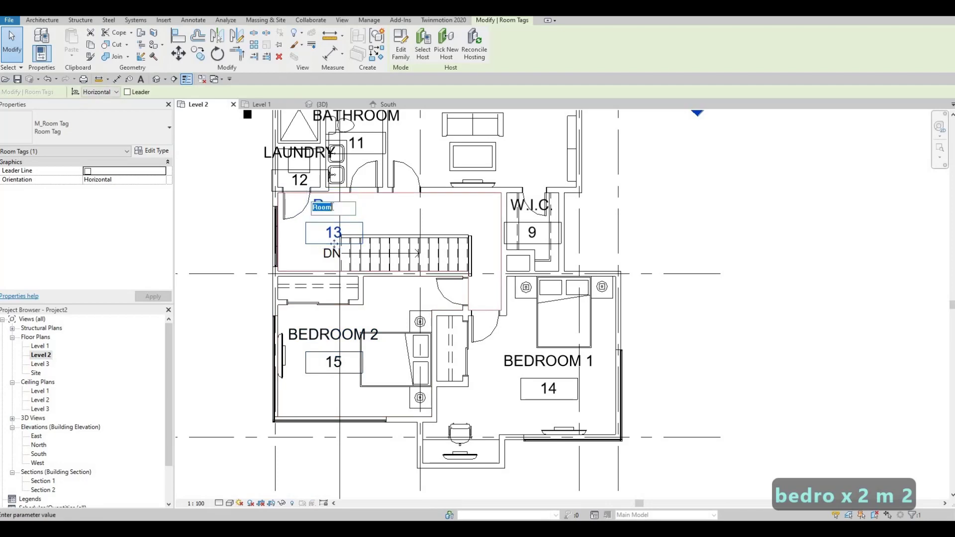
{"action": "type", "text": "CORRIDOR"}
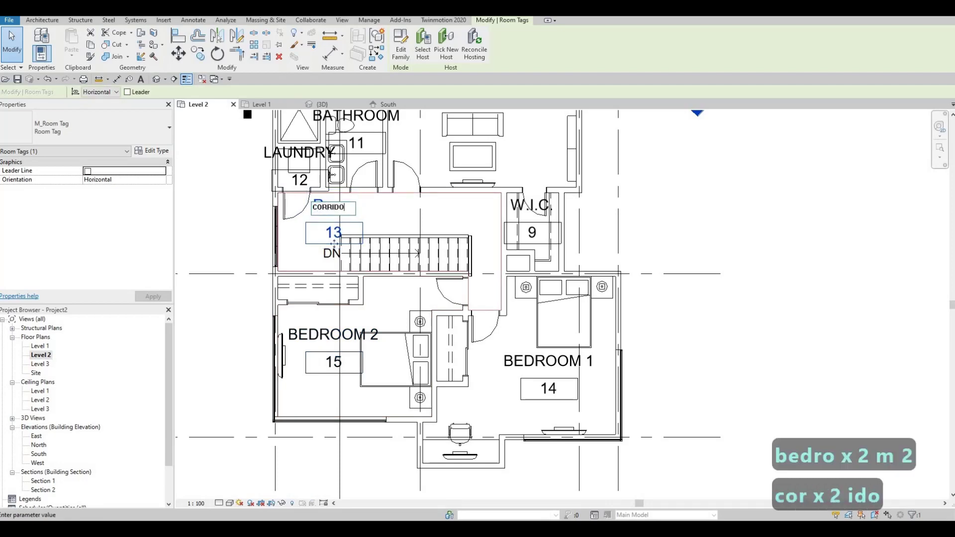
{"action": "left_click", "coordinate": [778, 232]}
{"action": "key", "text": "Escape"}
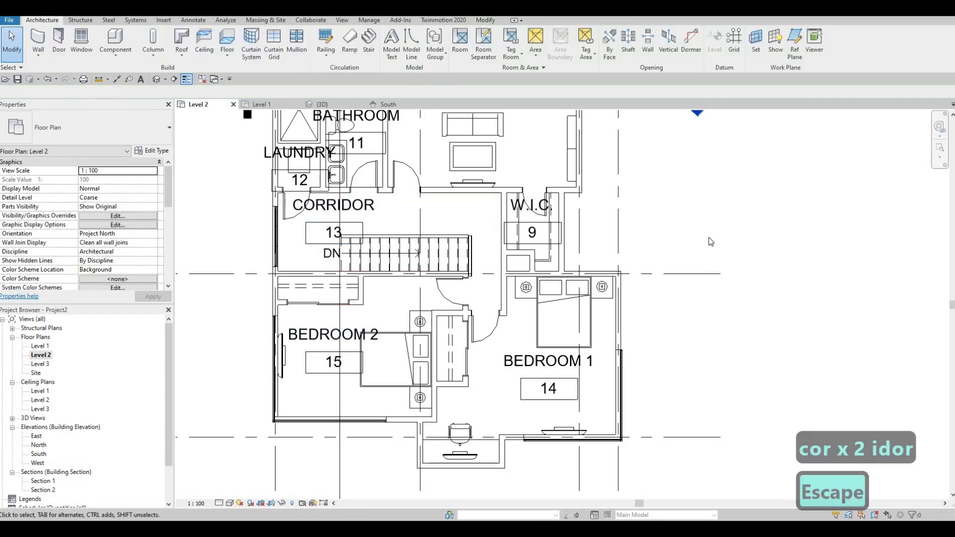
Start a new wall and duplicate the INTERIOR WALL 1 type under the name BOARDER WALL.
{"action": "scroll", "coordinate": [655, 290], "scroll_direction": "down", "scroll_amount": 3}
{"action": "scroll", "coordinate": [646, 257], "scroll_direction": "up", "scroll_amount": 1}
{"action": "scroll", "coordinate": [656, 276], "scroll_direction": "down", "scroll_amount": 1}
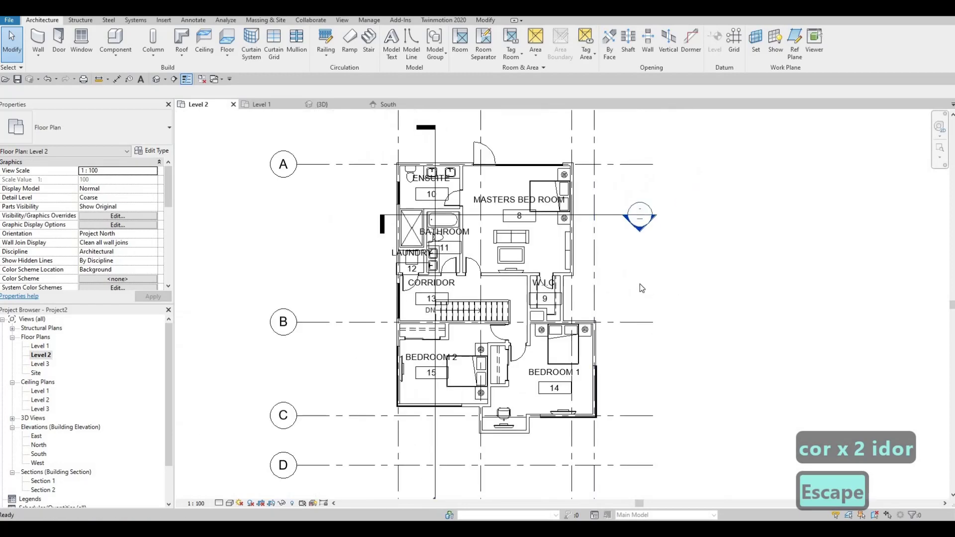
{"action": "scroll", "coordinate": [518, 279], "scroll_direction": "down", "scroll_amount": 2}
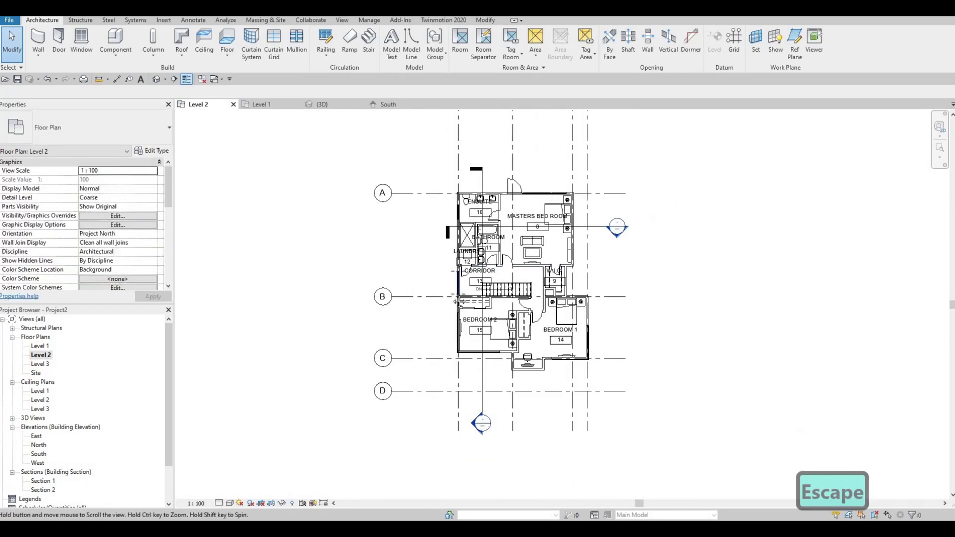
{"action": "scroll", "coordinate": [349, 304], "scroll_direction": "down", "scroll_amount": 2}
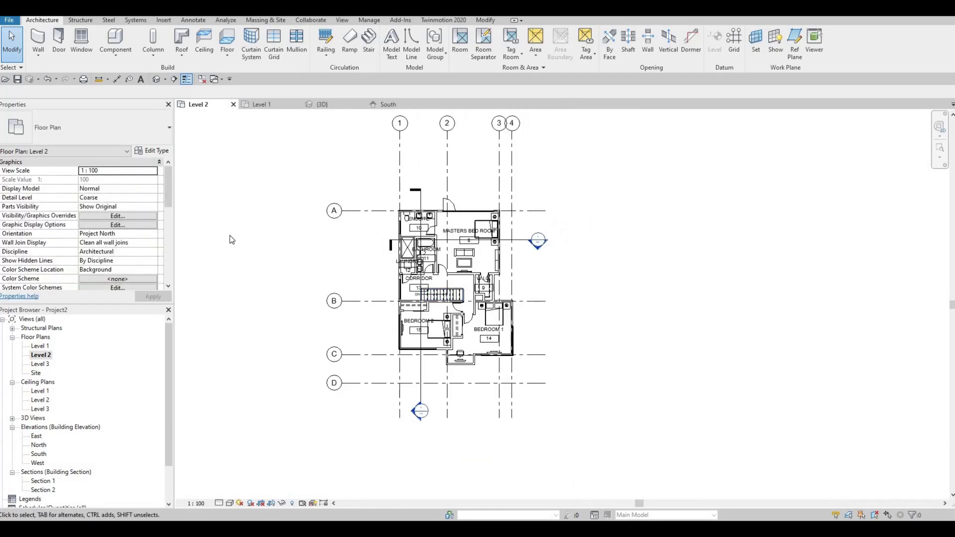
{"action": "middle_click_drag", "start_coordinate": [327, 247], "coordinate": [306, 269]}
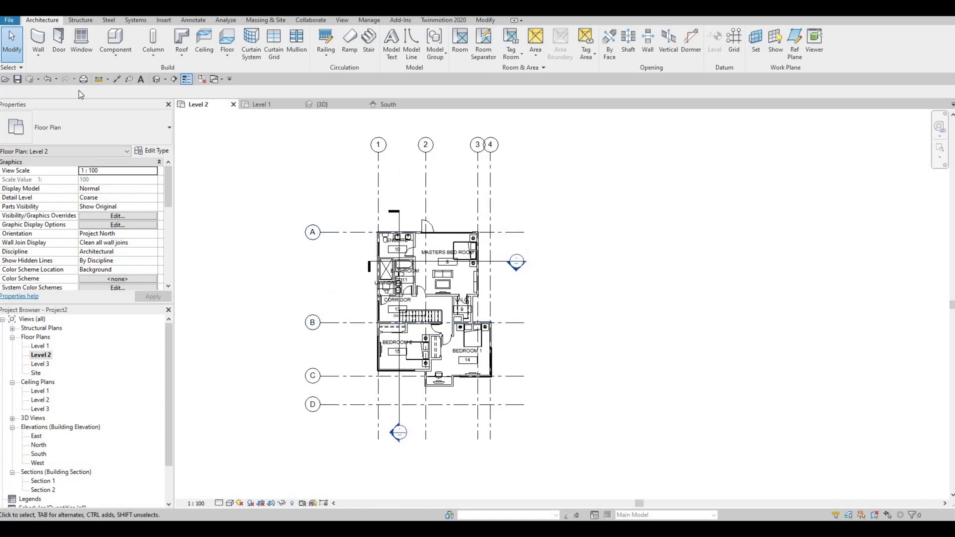
{"action": "left_click", "coordinate": [38, 41]}
{"action": "left_click", "coordinate": [94, 127]}
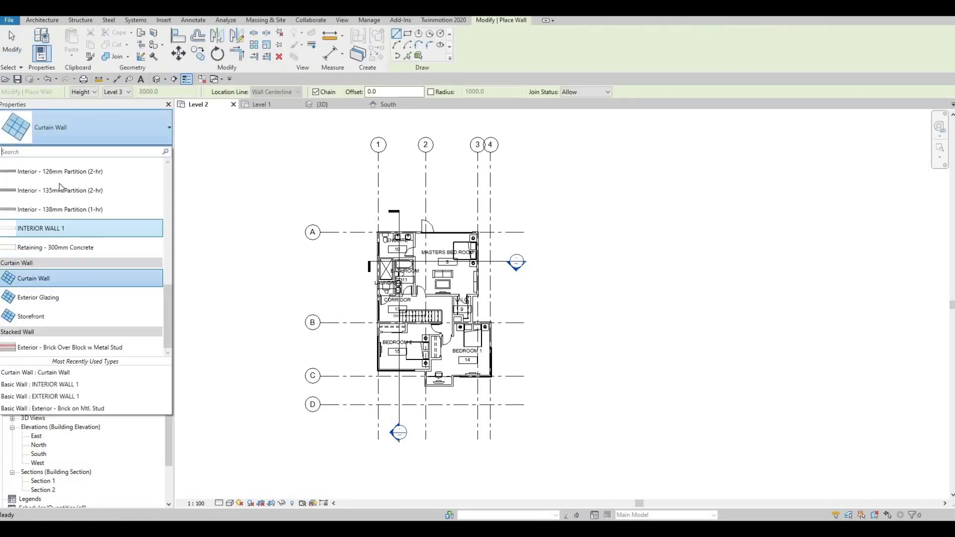
{"action": "left_click", "coordinate": [56, 228]}
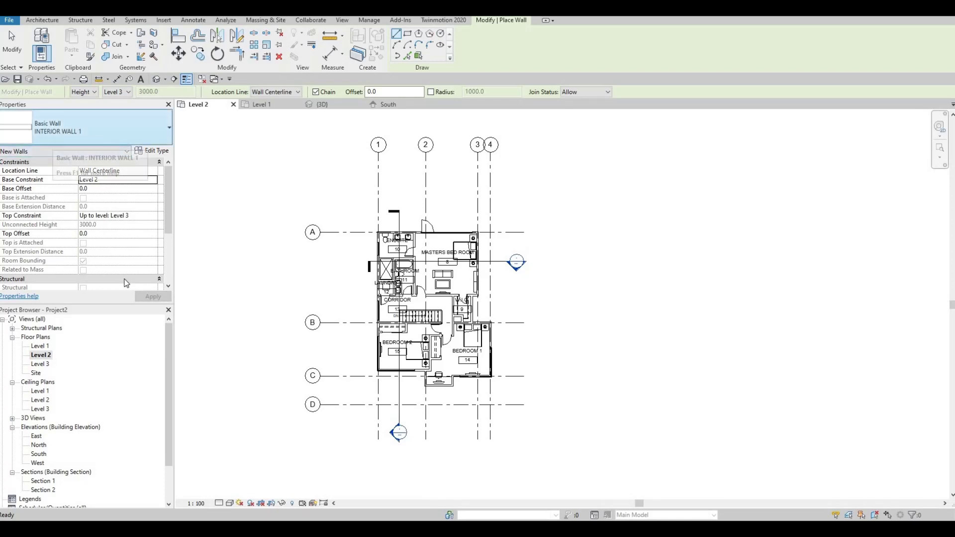
{"action": "left_click", "coordinate": [152, 150]}
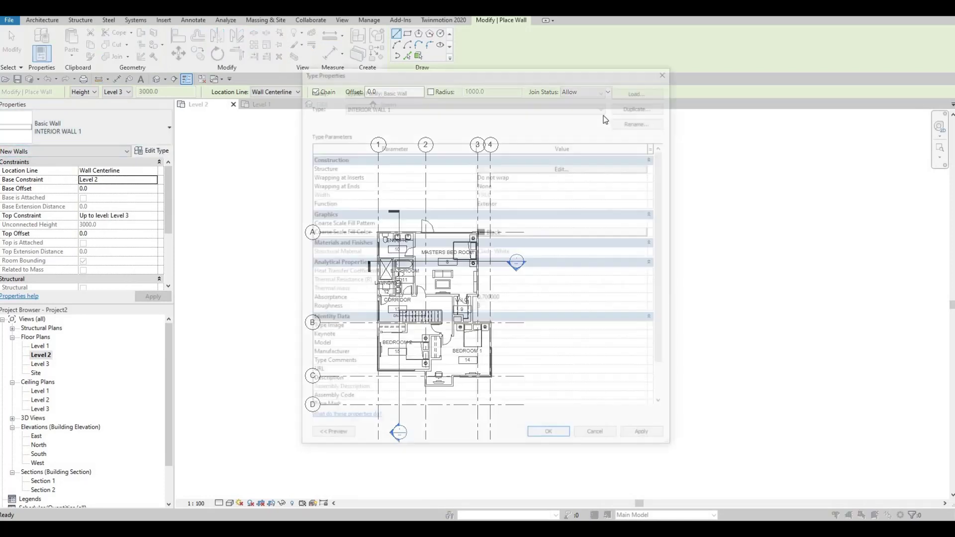
{"action": "left_click", "coordinate": [641, 105]}
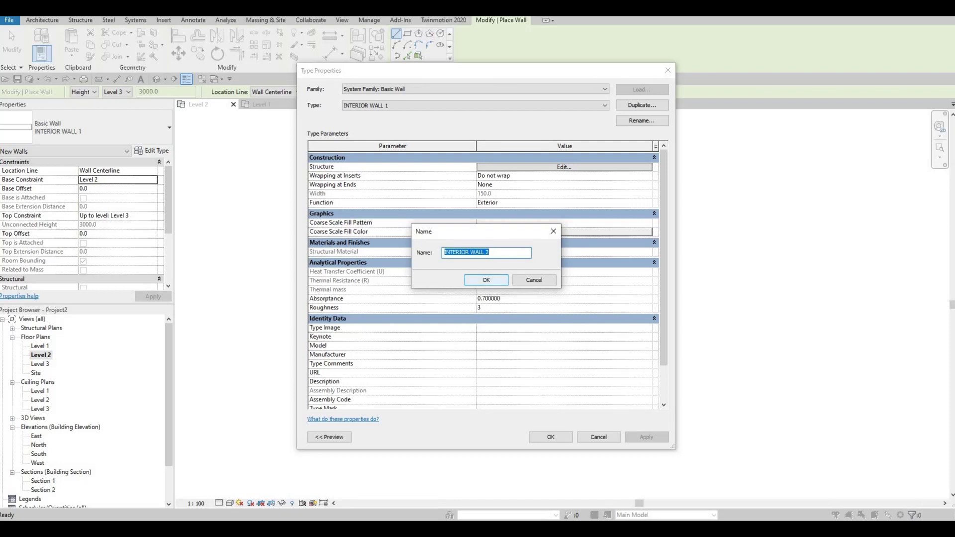
{"action": "type", "text": "BOARDE"}
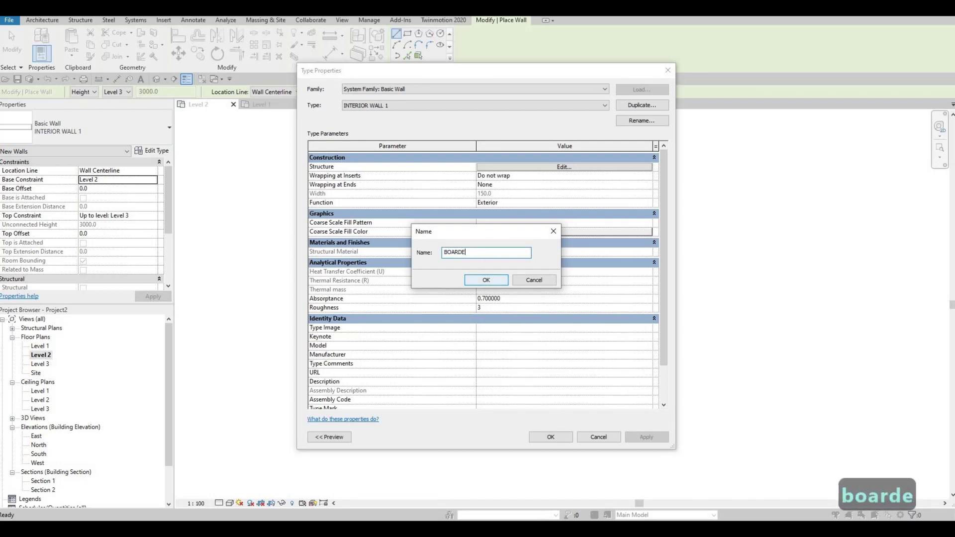
{"action": "type", "text": "R WALL"}
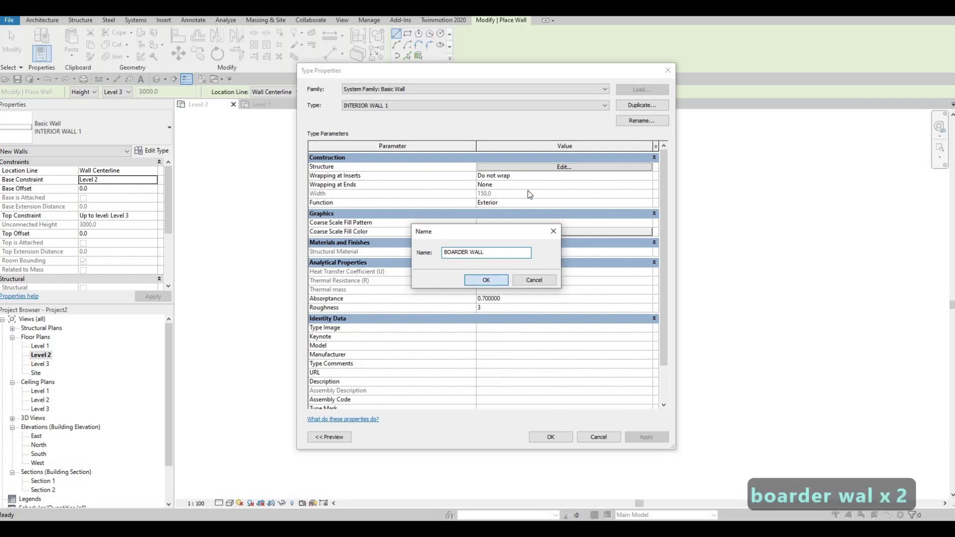
{"action": "key", "text": "Return"}
Set the structure layer material of the BOARDER WALL type to Concrete, Cast-in-Place gray and accept the type properties.
{"action": "left_click", "coordinate": [549, 166]}
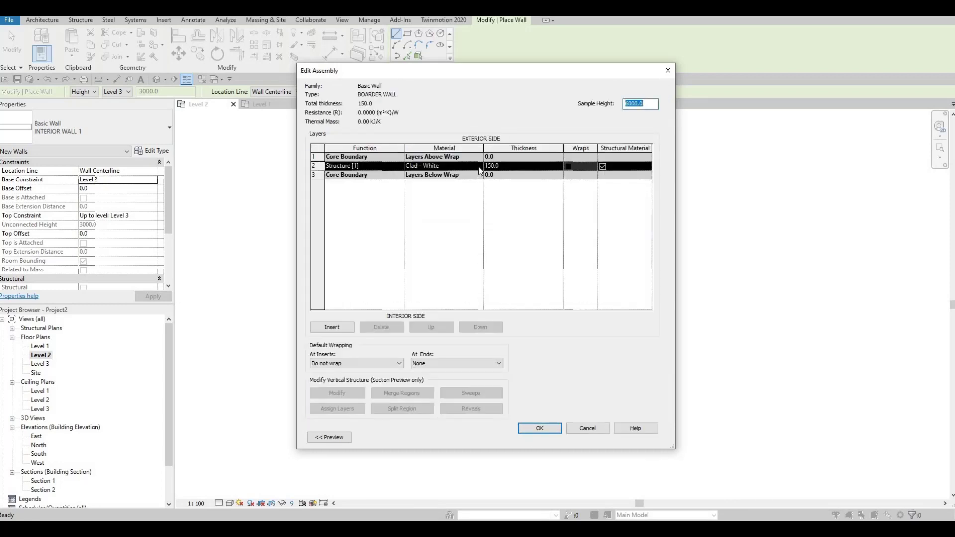
{"action": "left_click", "coordinate": [479, 169]}
{"action": "left_click", "coordinate": [479, 166]}
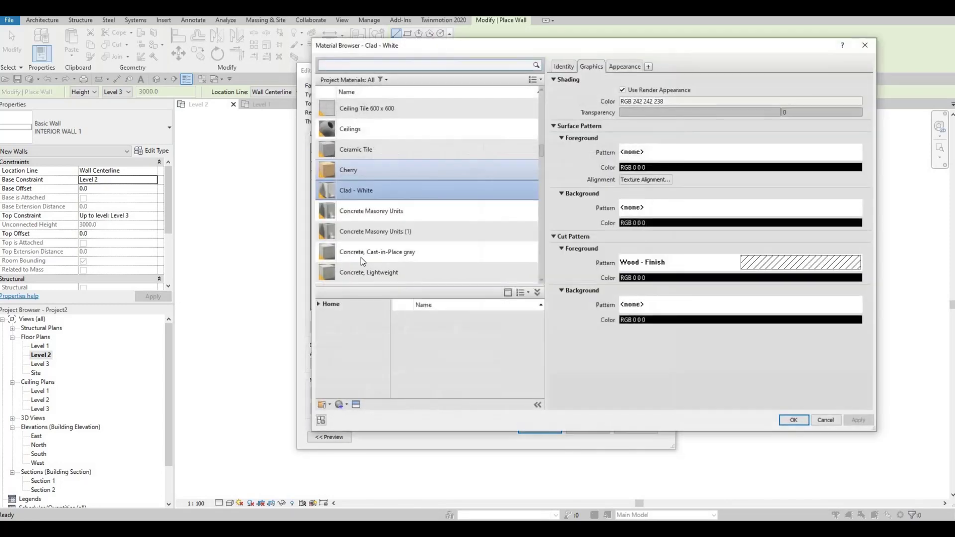
{"action": "scroll", "coordinate": [349, 273], "scroll_direction": "down", "scroll_amount": 1}
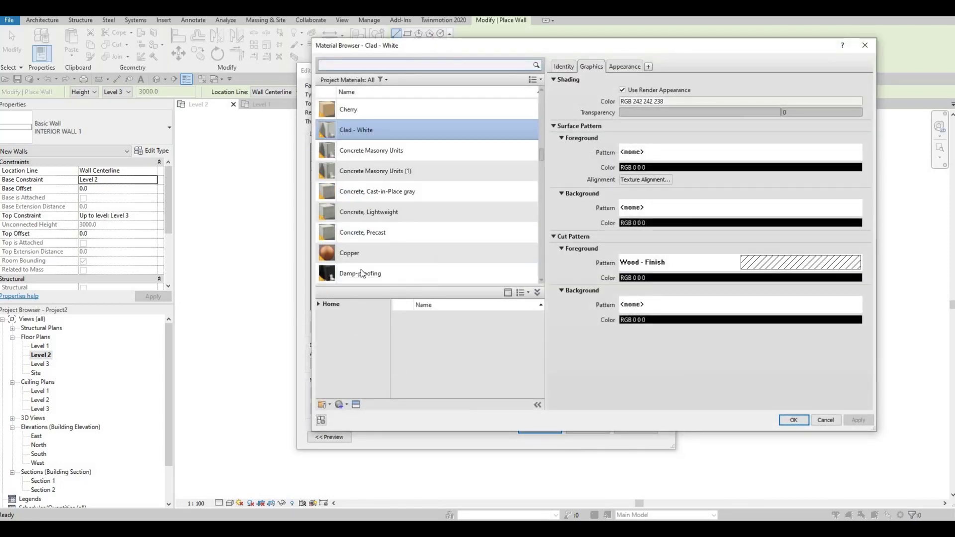
{"action": "left_click", "coordinate": [374, 192]}
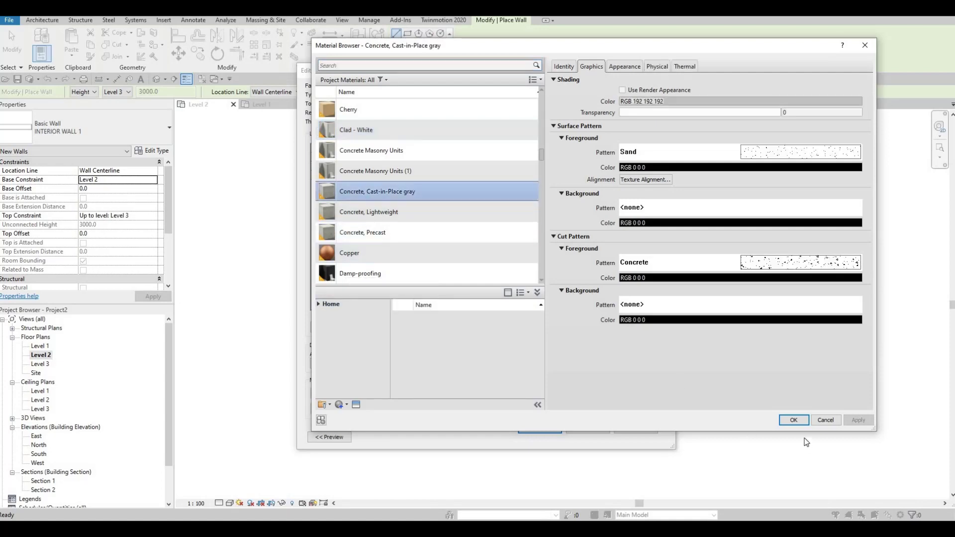
{"action": "left_click", "coordinate": [794, 420]}
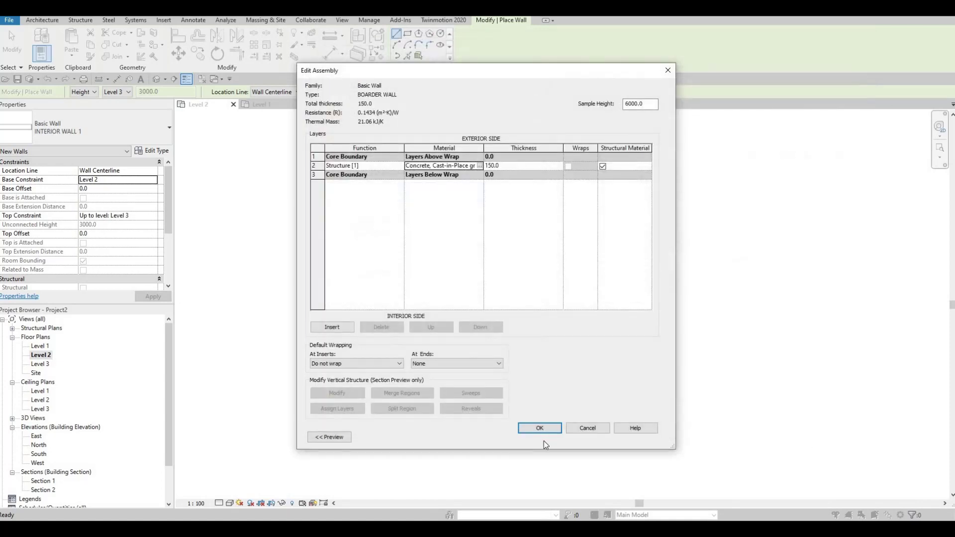
{"action": "left_click", "coordinate": [537, 429]}
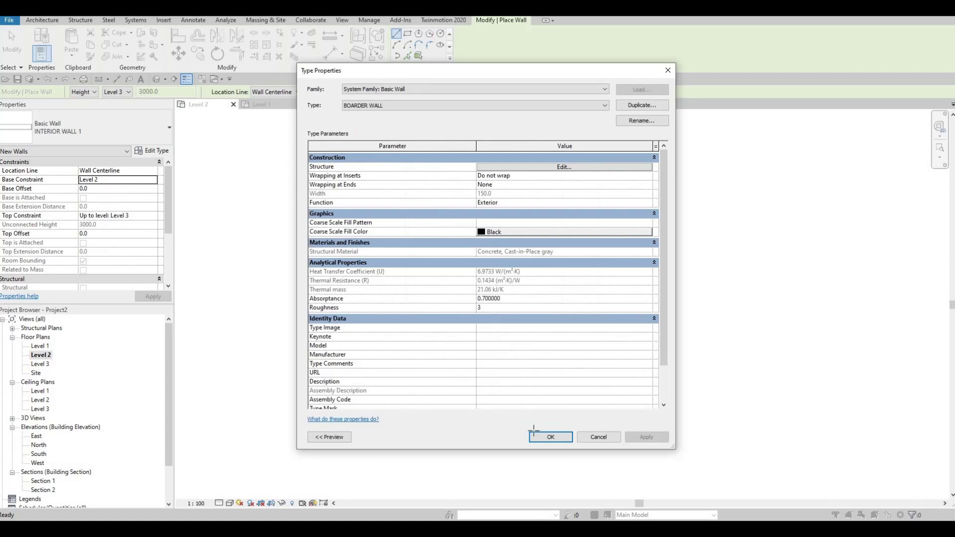
{"action": "left_click", "coordinate": [538, 433]}
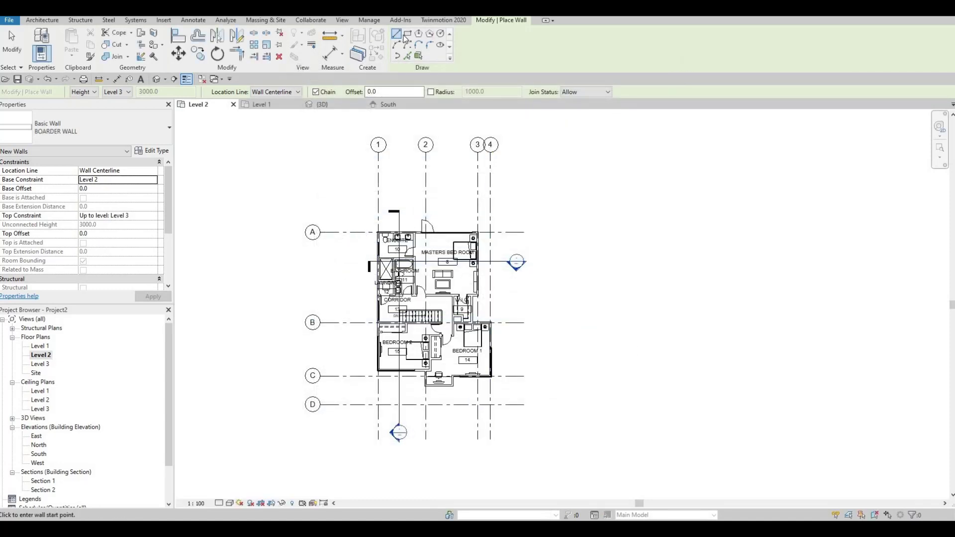
Draw a rectangular BOARDER WALL enclosure around the whole house, about 14300 mm wide and 19200 mm long.
{"action": "left_click", "coordinate": [349, 189]}
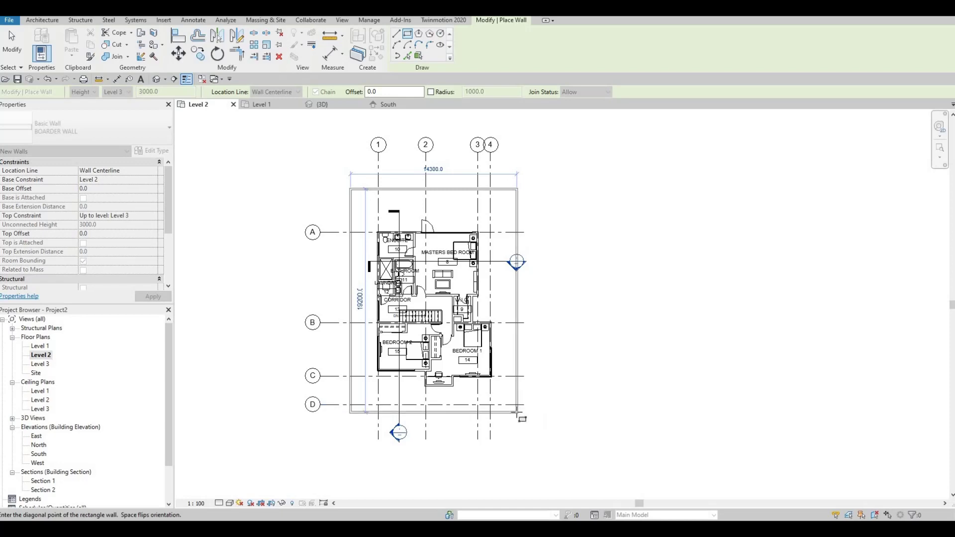
{"action": "left_click", "coordinate": [517, 412]}
{"action": "key", "text": "Escape"}
End the wall drawing and check the Level 1 plan for the new boundary walls before returning to Level 2.
{"action": "middle_click_drag", "start_coordinate": [450, 417], "coordinate": [451, 312]}
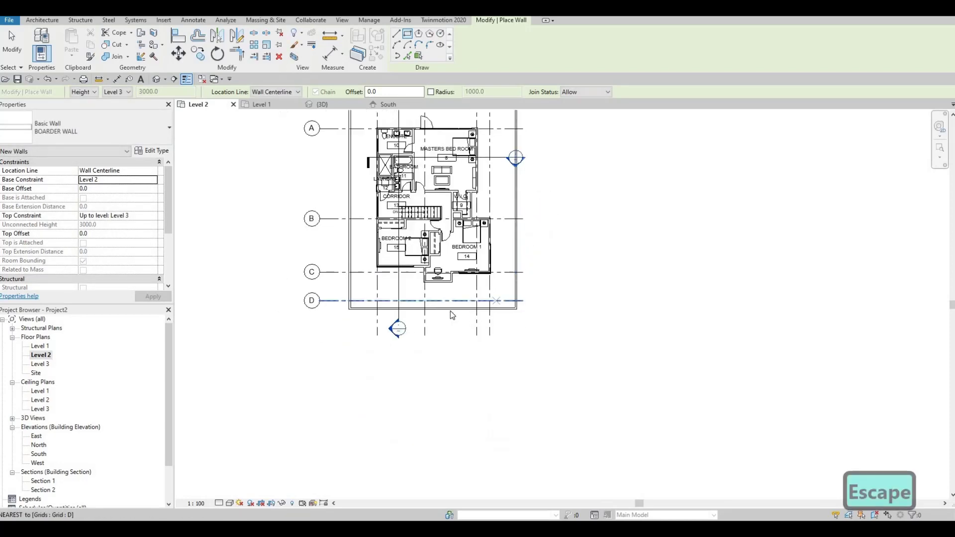
{"action": "scroll", "coordinate": [451, 311], "scroll_direction": "up", "scroll_amount": 2}
{"action": "key", "text": "Escape"}
{"action": "key", "text": "Escape"}
{"action": "left_click", "coordinate": [447, 312]}
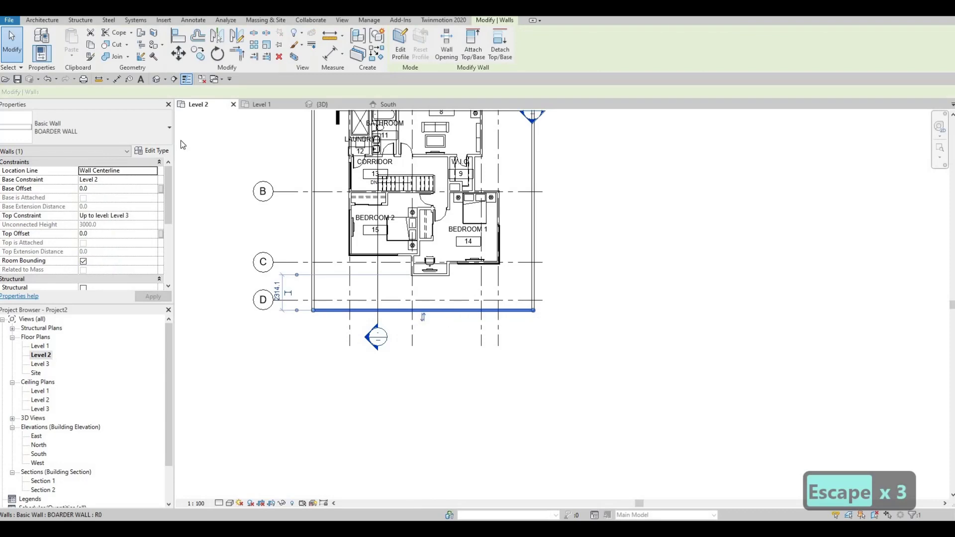
{"action": "key", "text": "Escape"}
{"action": "key", "text": "Escape"}
{"action": "left_click", "coordinate": [264, 105]}
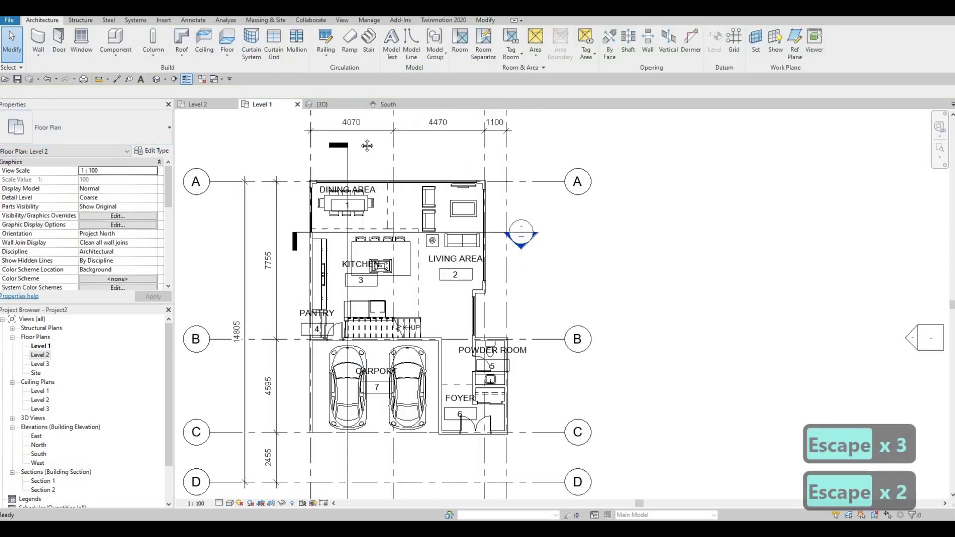
{"action": "left_click", "coordinate": [206, 105]}
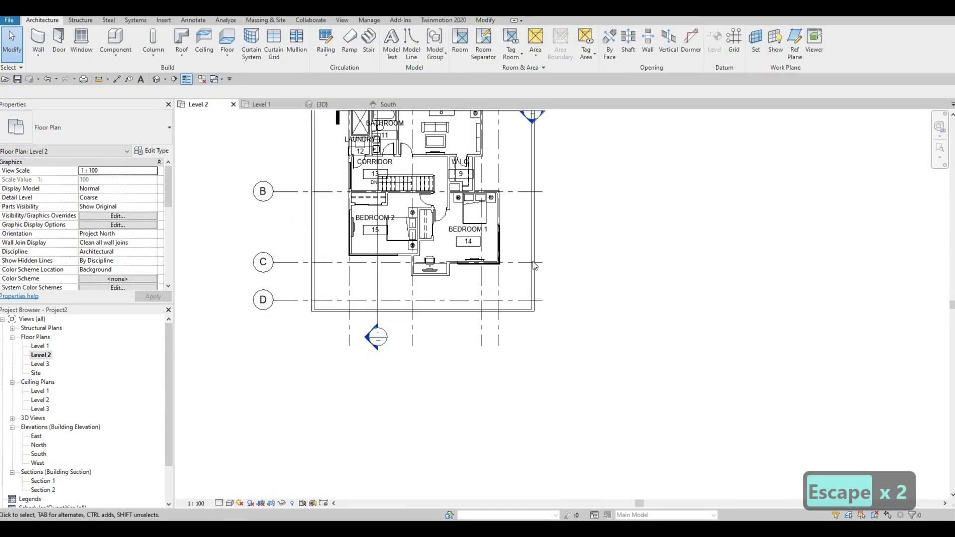
Select the whole chain of four BOARDER WALL walls and set their base constraint to Level 1.
{"action": "key", "text": "Tab"}
{"action": "left_click", "coordinate": [534, 262]}
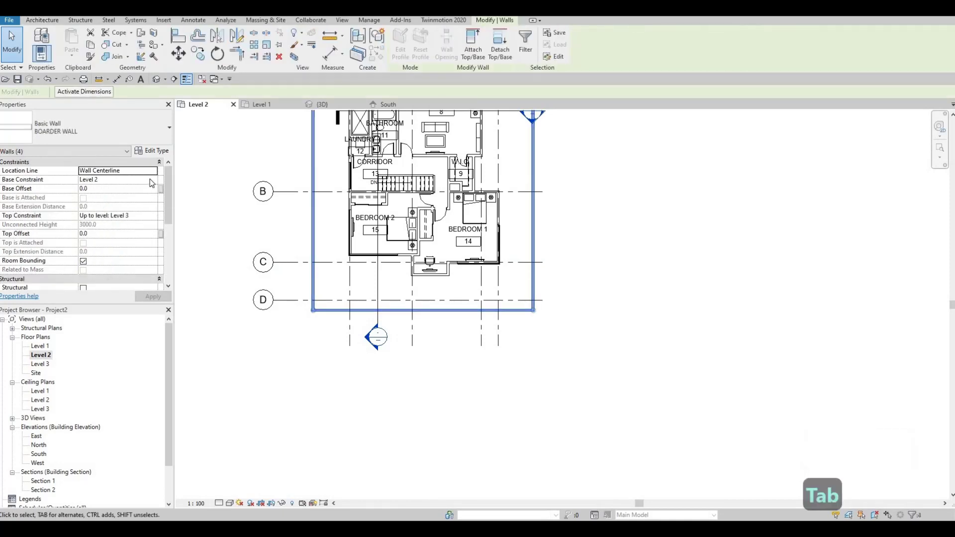
{"action": "left_click", "coordinate": [153, 179]}
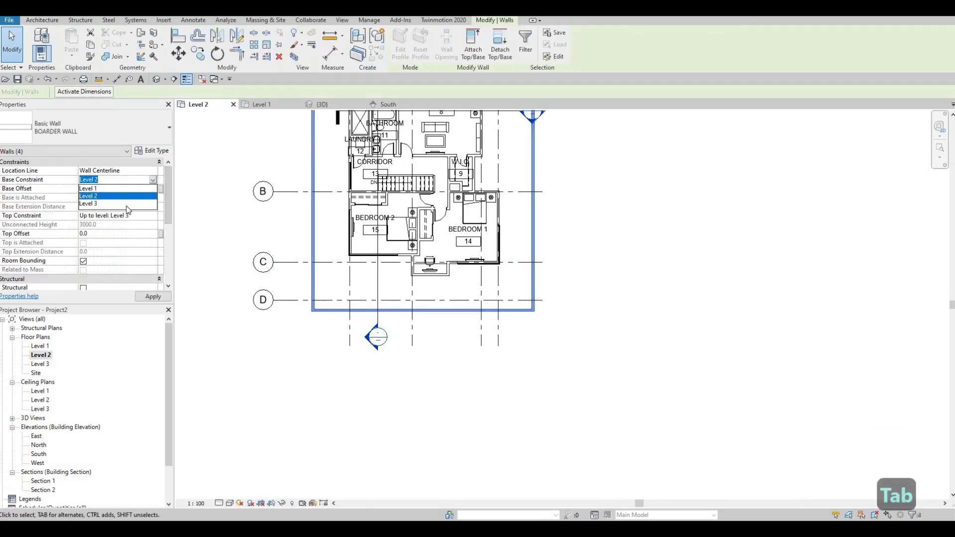
{"action": "left_click", "coordinate": [115, 189]}
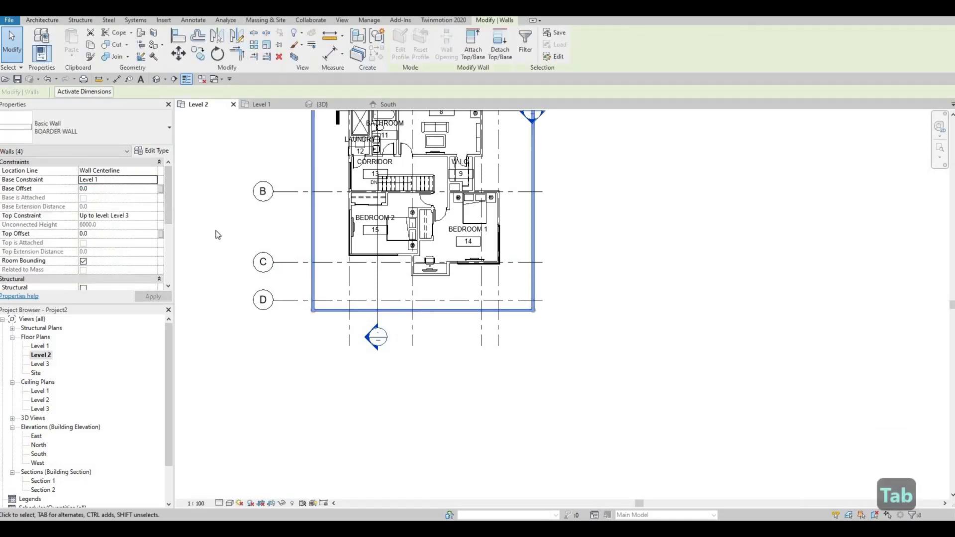
{"action": "key", "text": "Escape"}
{"action": "key", "text": "Escape"}
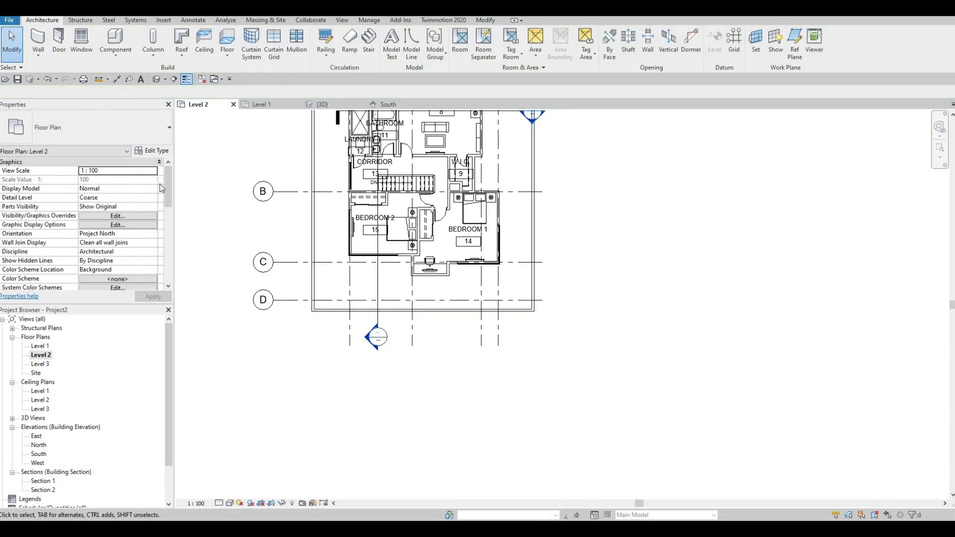
In the 3D view, set the four boundary walls' top constraint to Up to level: Level 2 with a top offset of -1500.
{"action": "left_click", "coordinate": [322, 105]}
{"action": "middle_click_drag", "start_coordinate": [425, 293], "coordinate": [420, 307], "text": "shift"}
{"action": "key", "text": "Tab"}
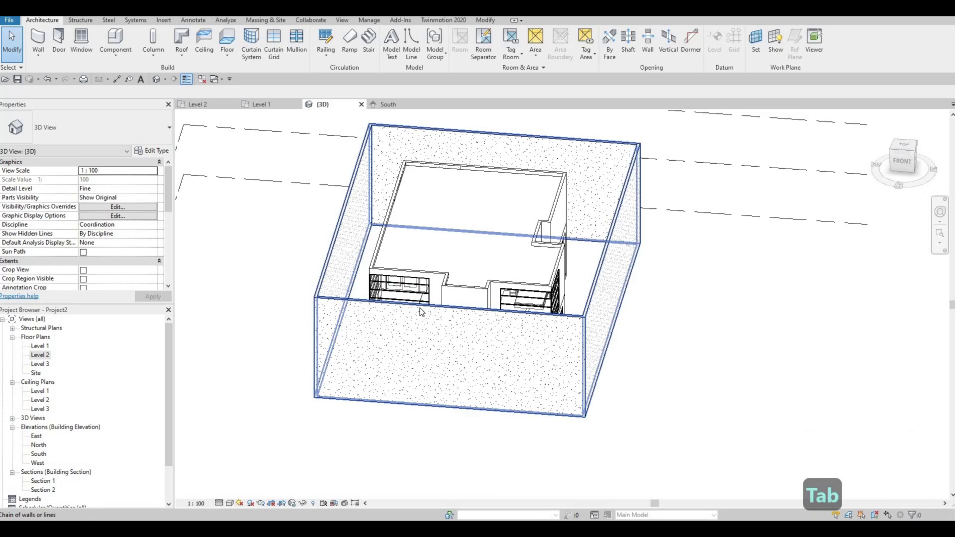
{"action": "left_click", "coordinate": [422, 311]}
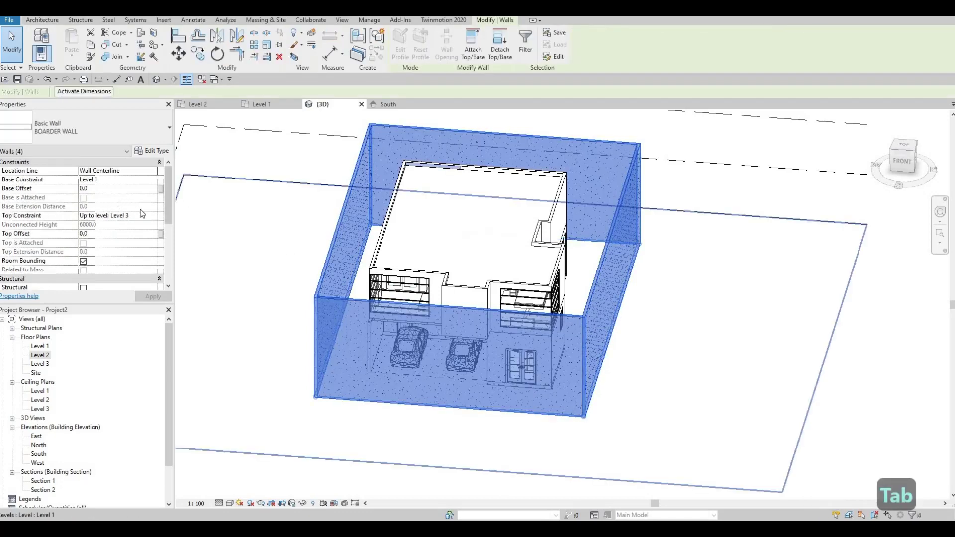
{"action": "left_click", "coordinate": [143, 216]}
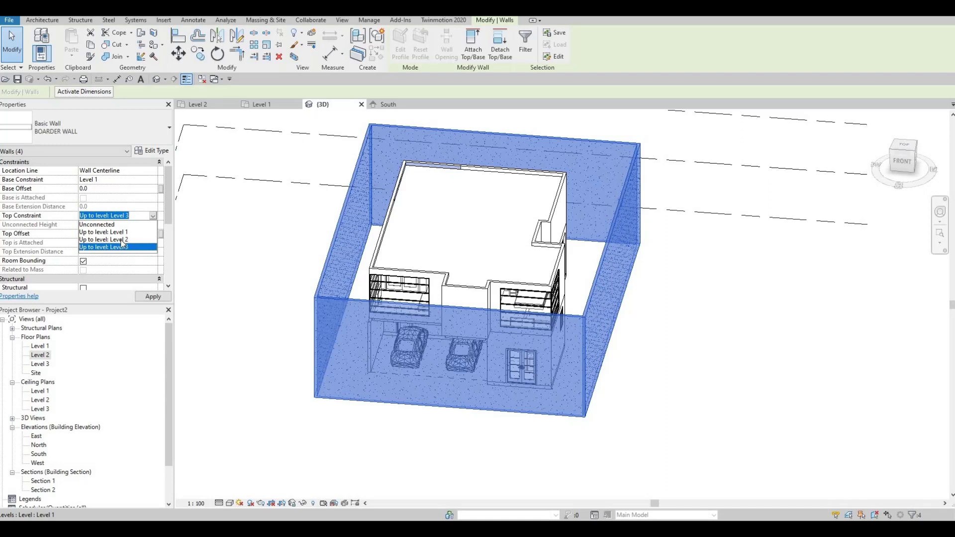
{"action": "left_click", "coordinate": [105, 239]}
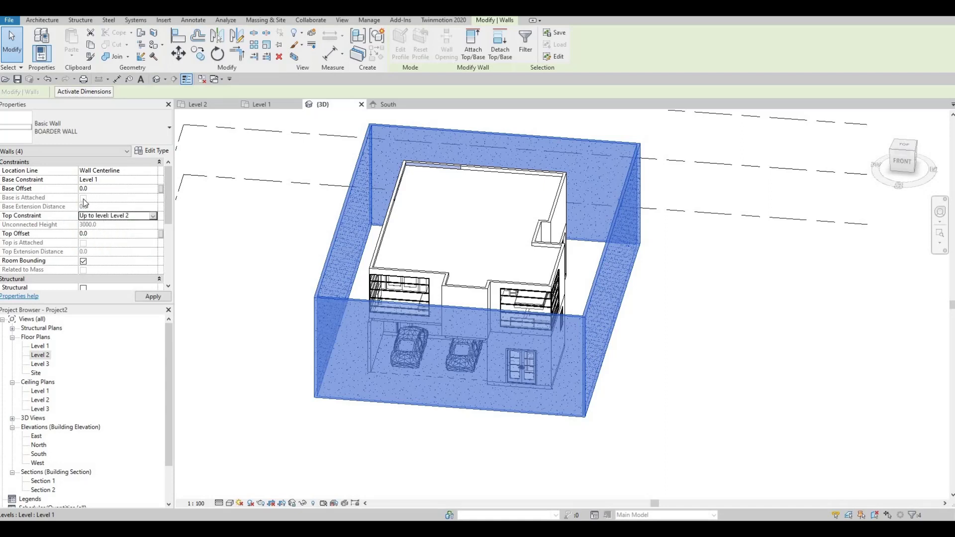
{"action": "left_click", "coordinate": [123, 233]}
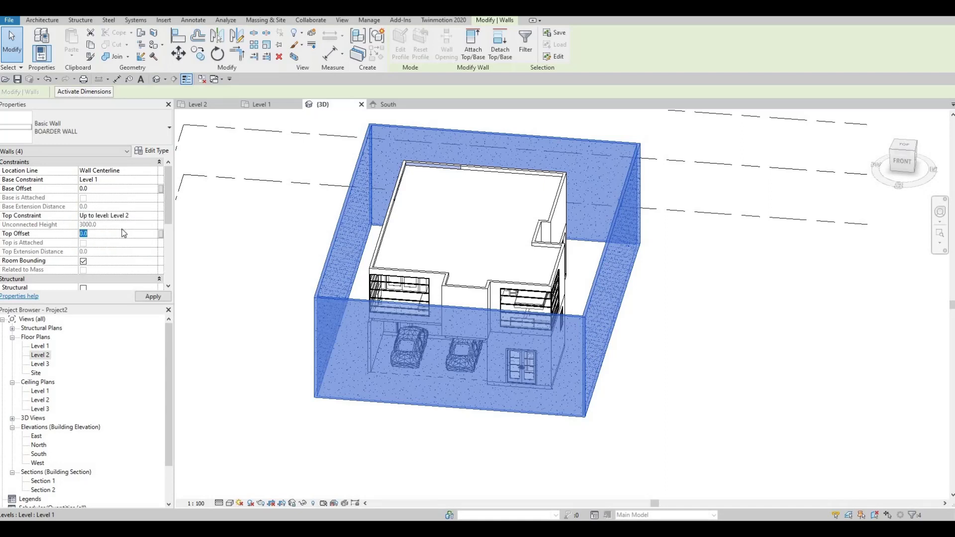
{"action": "type", "text": "-"}
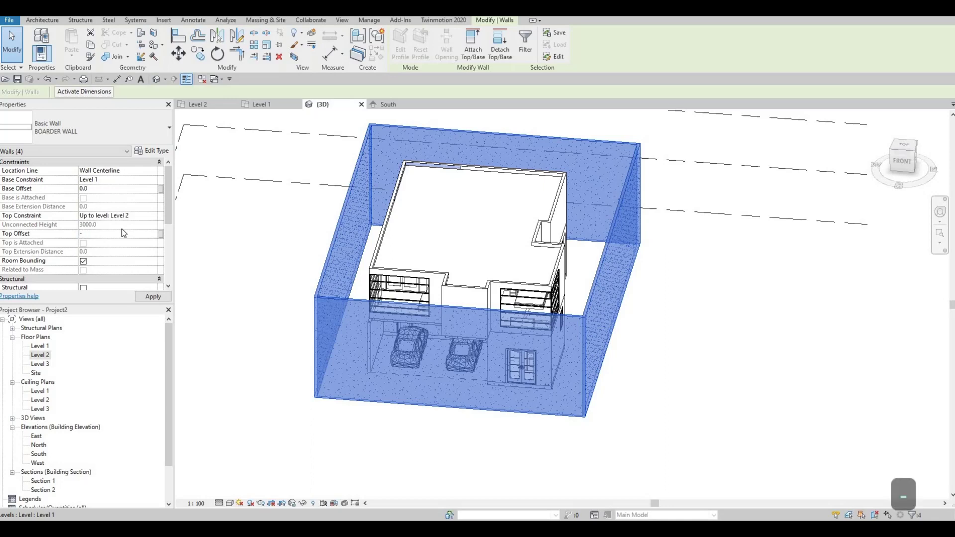
{"action": "type", "text": "15"}
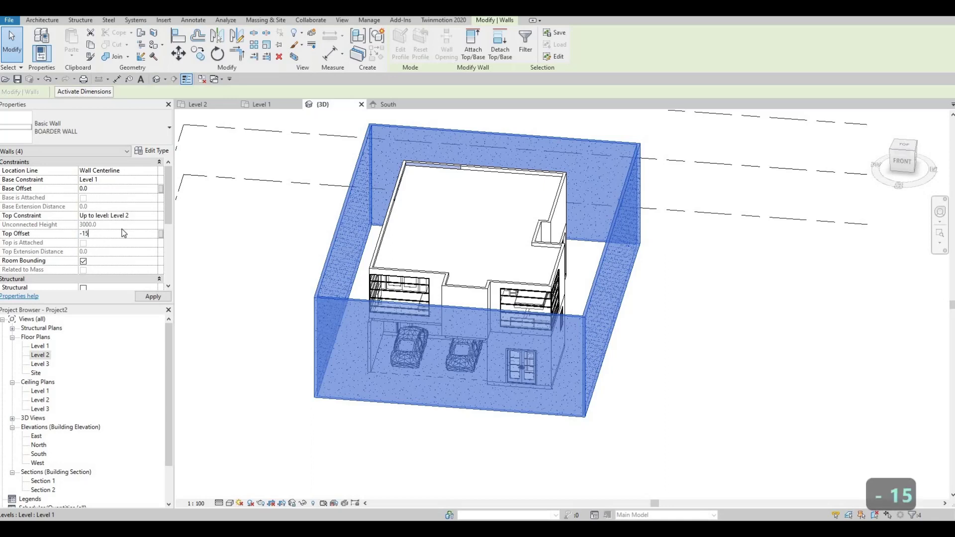
{"action": "type", "text": "00"}
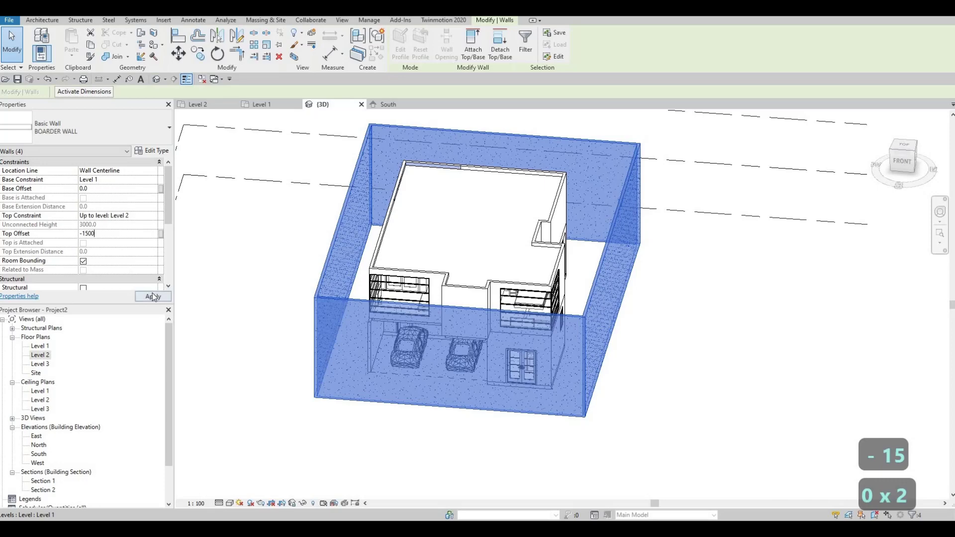
{"action": "left_click", "coordinate": [153, 296]}
{"action": "key", "text": "Escape"}
{"action": "key", "text": "Escape"}
{"action": "middle_click_drag", "start_coordinate": [497, 398], "coordinate": [454, 401], "text": "shift"}
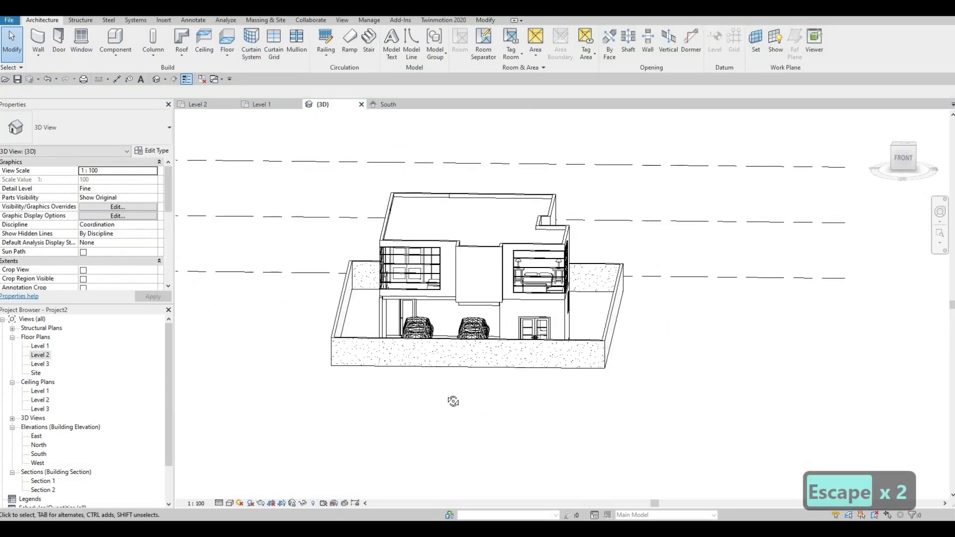
Try deleting the front boundary wall to open the enclosure in front of the carport.
{"action": "middle_click_drag", "start_coordinate": [420, 355], "coordinate": [587, 204], "text": "shift"}
{"action": "key", "text": "Escape"}
{"action": "left_click", "coordinate": [448, 390]}
{"action": "key", "text": "Delete"}
{"action": "key", "text": "Escape"}
{"action": "key", "text": "Escape"}
Check the remaining boundary walls as a selected chain and undo the deletion of the front wall.
{"action": "key", "text": "Tab"}
{"action": "left_click", "coordinate": [665, 338]}
{"action": "middle_click_drag", "start_coordinate": [586, 345], "coordinate": [656, 348], "text": "shift"}
{"action": "key", "text": "Escape"}
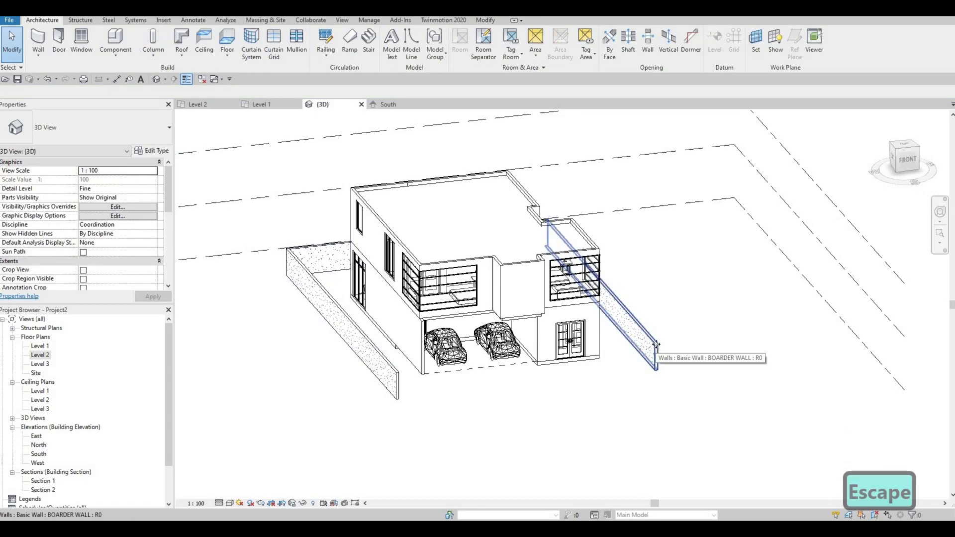
{"action": "key", "text": "Tab"}
{"action": "left_click", "coordinate": [628, 356]}
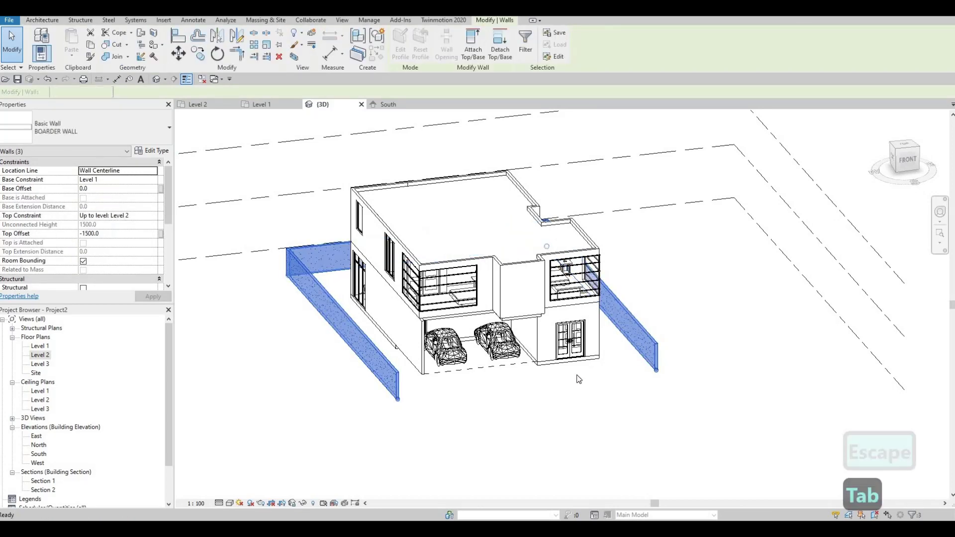
{"action": "key", "text": "Escape"}
{"action": "middle_click_drag", "start_coordinate": [557, 411], "coordinate": [553, 406], "text": "shift"}
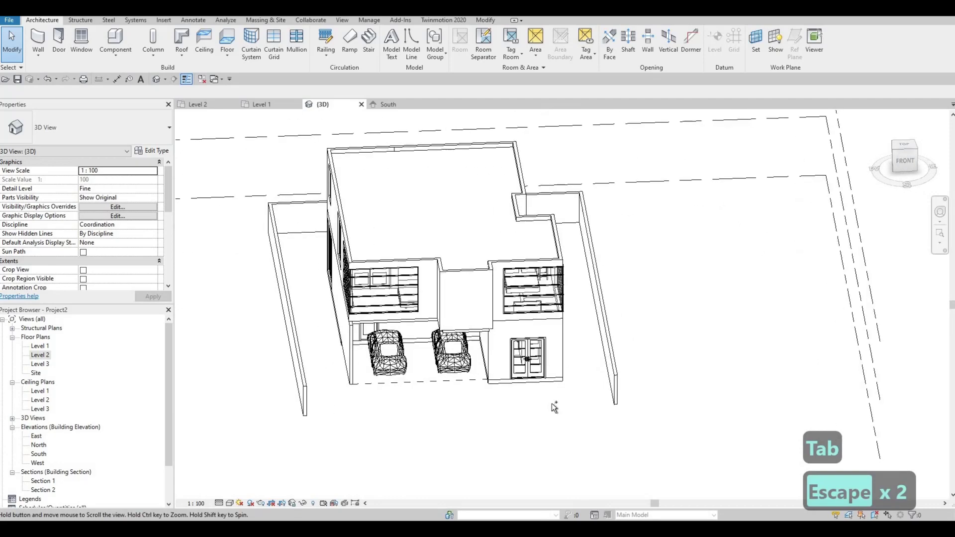
{"action": "key", "text": "ctrl+z"}
{"action": "middle_click_drag", "start_coordinate": [506, 373], "coordinate": [495, 374], "text": "shift"}
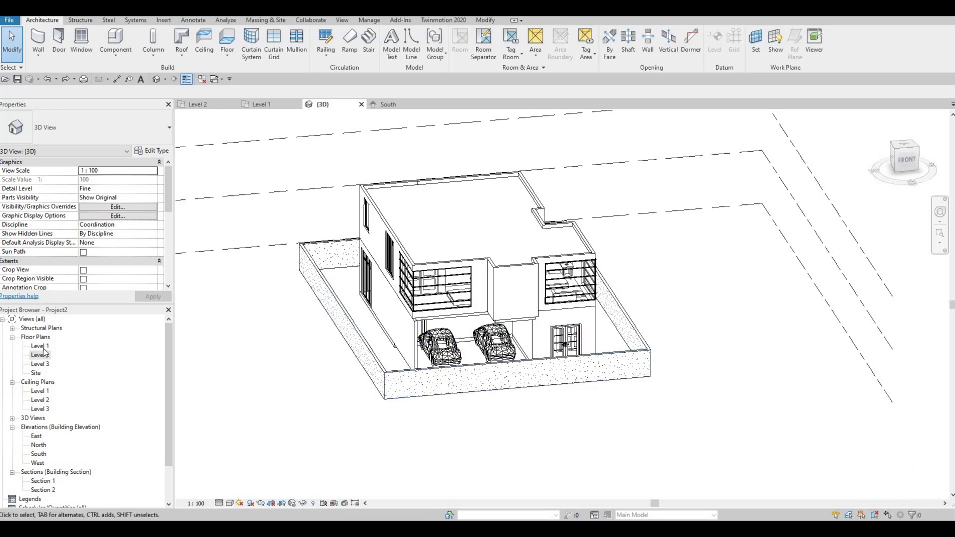
Start a new floor in the Level 1 plan and duplicate the FLOOR 2 type as FLOOR 3.
{"action": "double_click", "coordinate": [40, 347]}
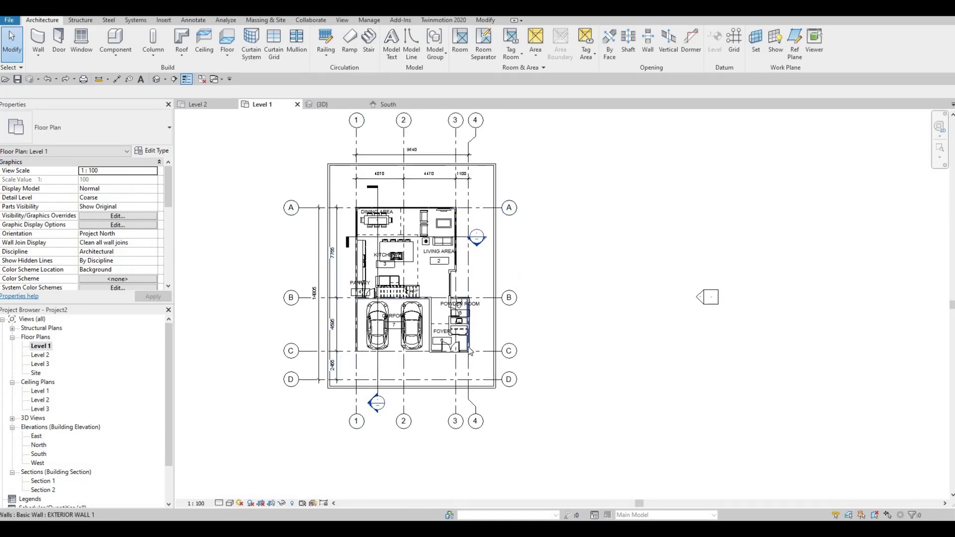
{"action": "scroll", "coordinate": [469, 346], "scroll_direction": "up", "scroll_amount": 2}
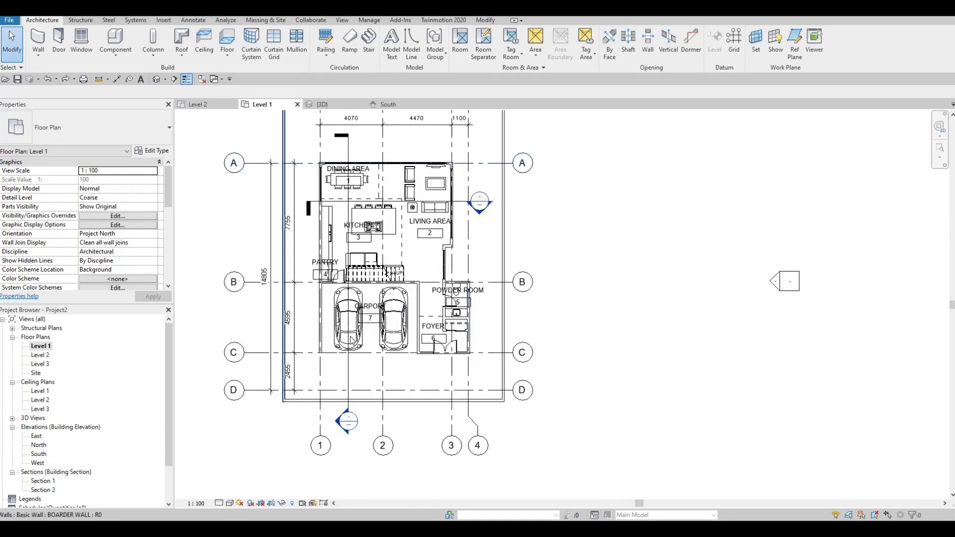
{"action": "scroll", "coordinate": [351, 340], "scroll_direction": "up", "scroll_amount": 2}
{"action": "middle_click_drag", "start_coordinate": [349, 321], "coordinate": [274, 337]}
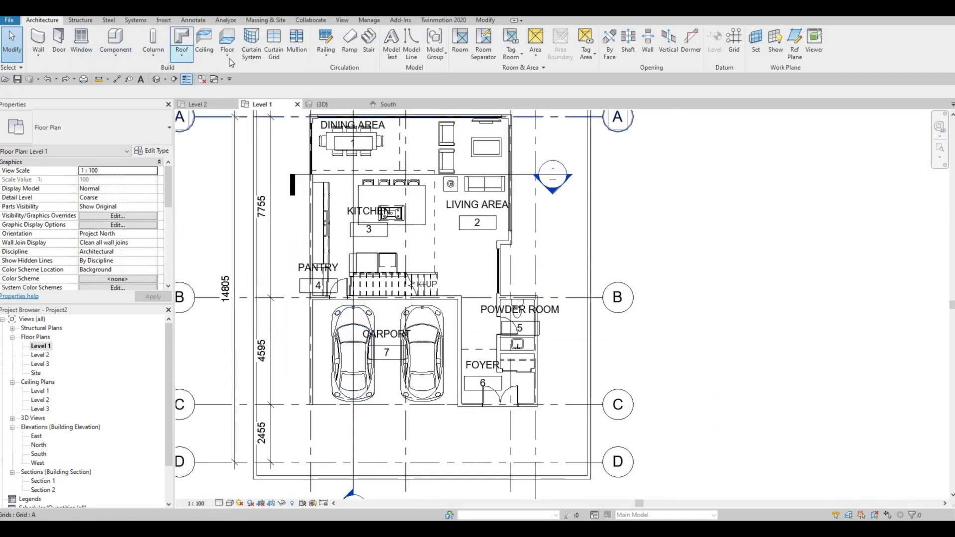
{"action": "left_click", "coordinate": [228, 41]}
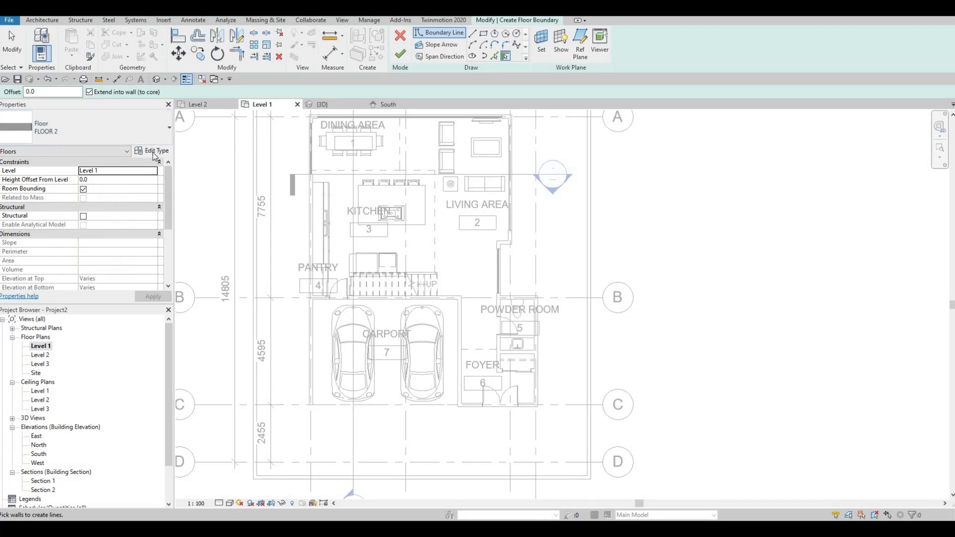
{"action": "left_click", "coordinate": [152, 150]}
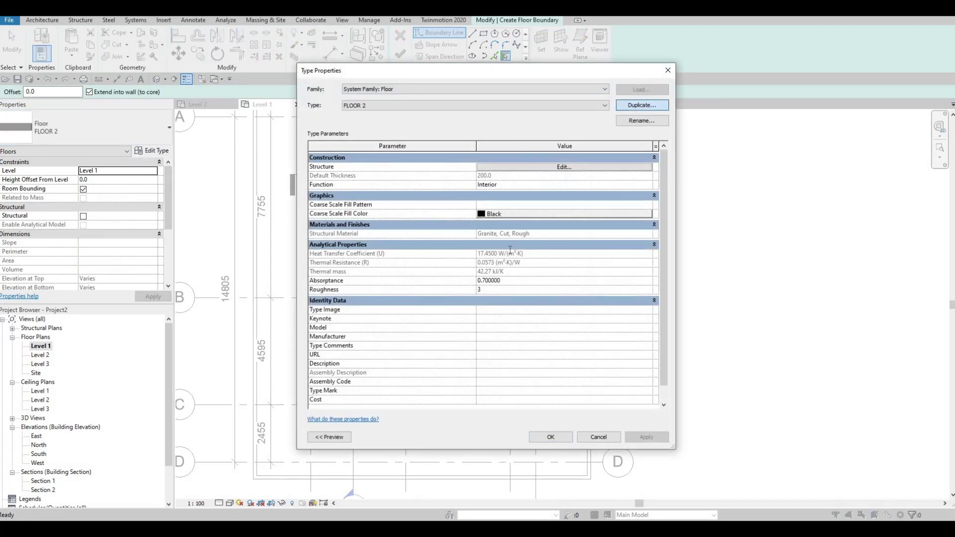
{"action": "key", "text": "Return"}
Set the structure layer material of the FLOOR 3 type to Concrete, Lightweight and accept the type properties.
{"action": "left_click", "coordinate": [481, 168]}
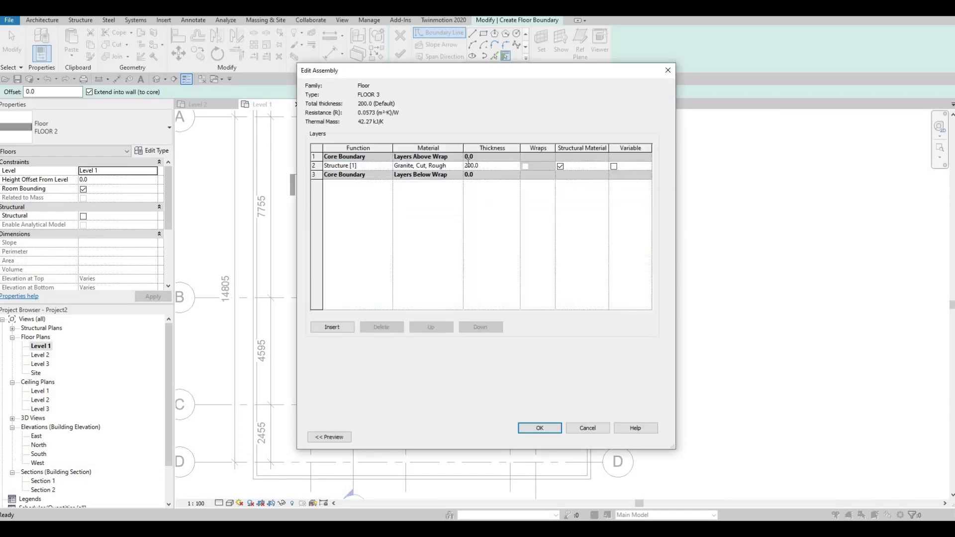
{"action": "left_click", "coordinate": [459, 166]}
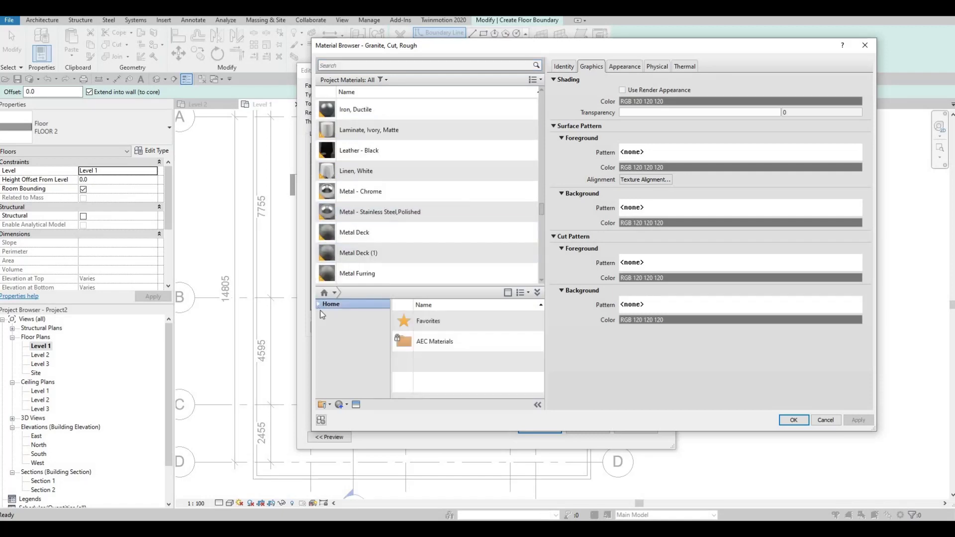
{"action": "left_click", "coordinate": [323, 323]}
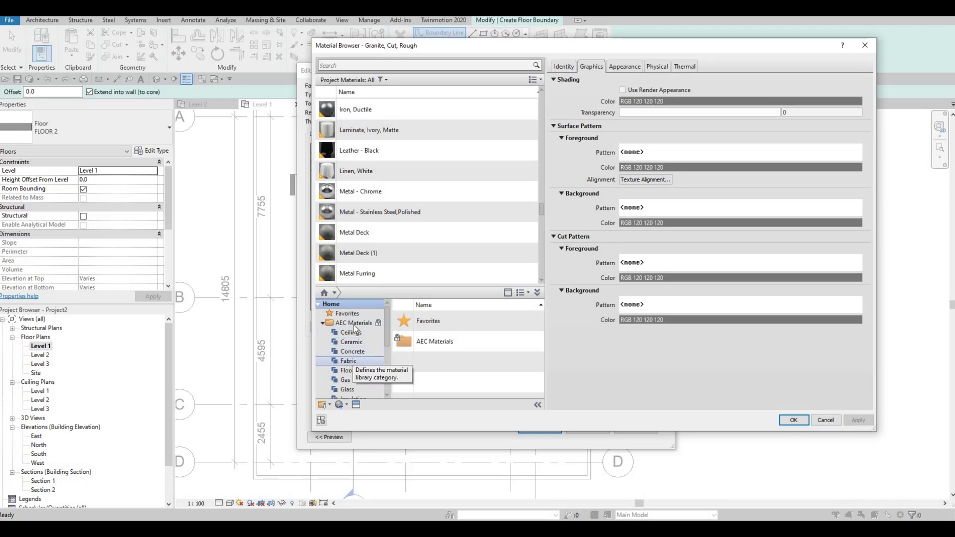
{"action": "scroll", "coordinate": [368, 239], "scroll_direction": "up", "scroll_amount": 5}
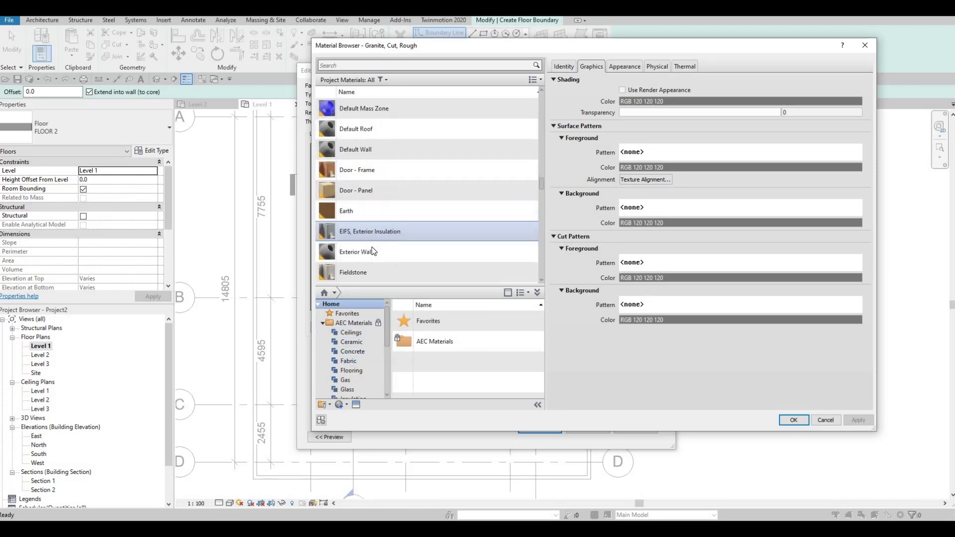
{"action": "scroll", "coordinate": [372, 247], "scroll_direction": "down", "scroll_amount": 2}
{"action": "scroll", "coordinate": [372, 247], "scroll_direction": "up", "scroll_amount": 8}
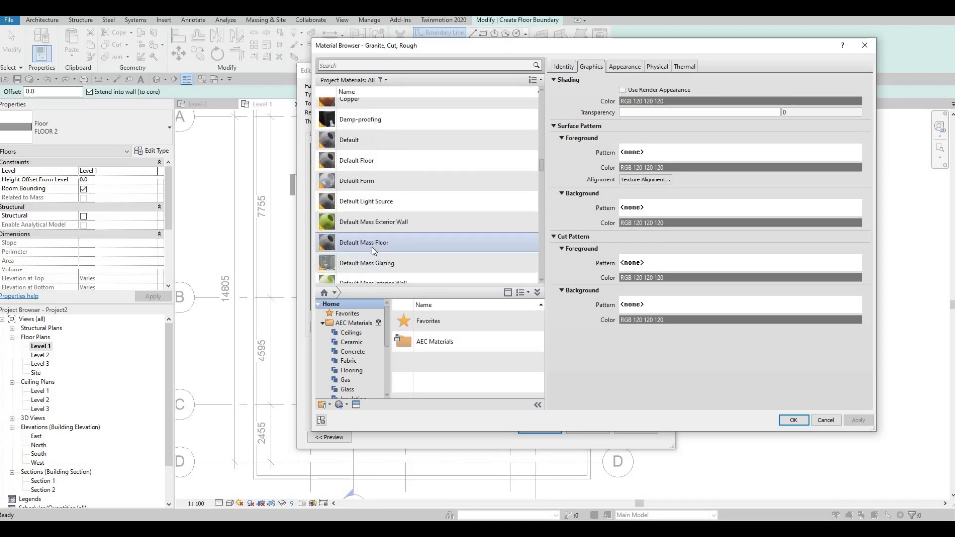
{"action": "scroll", "coordinate": [373, 250], "scroll_direction": "up", "scroll_amount": 1}
{"action": "scroll", "coordinate": [381, 229], "scroll_direction": "down", "scroll_amount": 3}
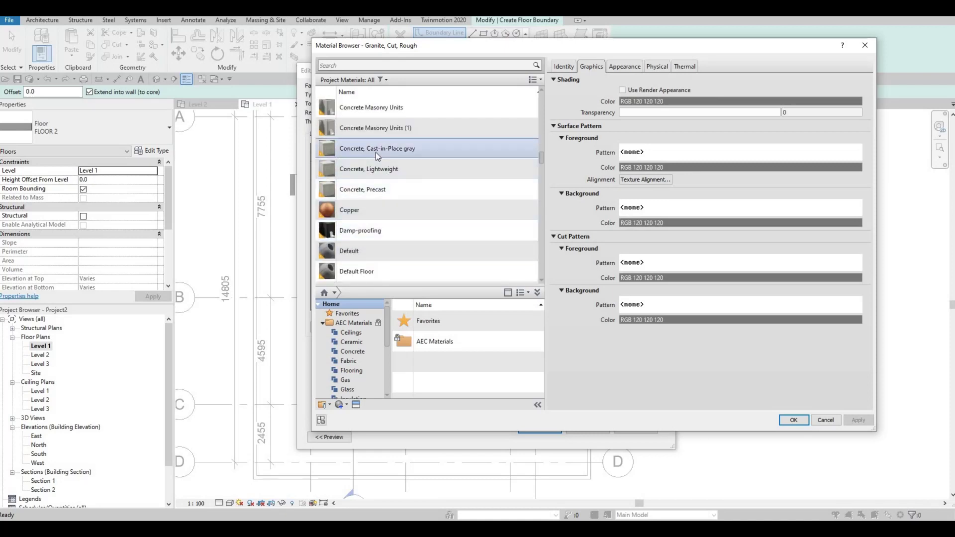
{"action": "left_click", "coordinate": [365, 176]}
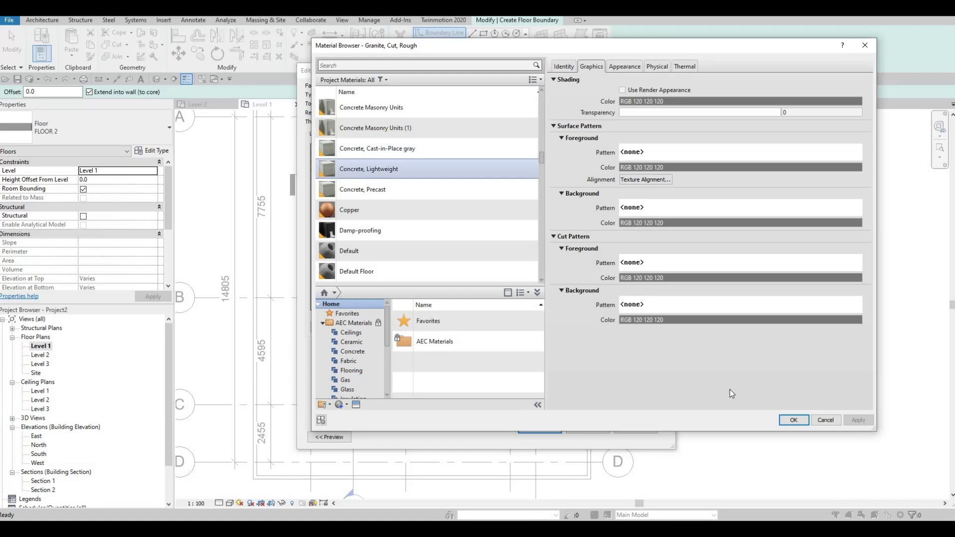
{"action": "left_click", "coordinate": [794, 420]}
{"action": "left_click", "coordinate": [542, 426]}
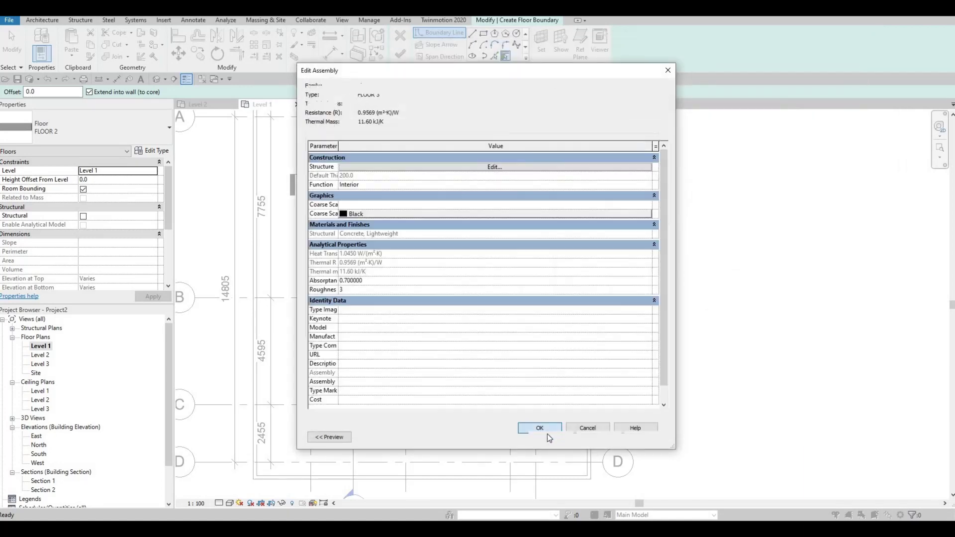
{"action": "key", "text": "Return"}
{"action": "scroll", "coordinate": [479, 370], "scroll_direction": "up", "scroll_amount": 4}
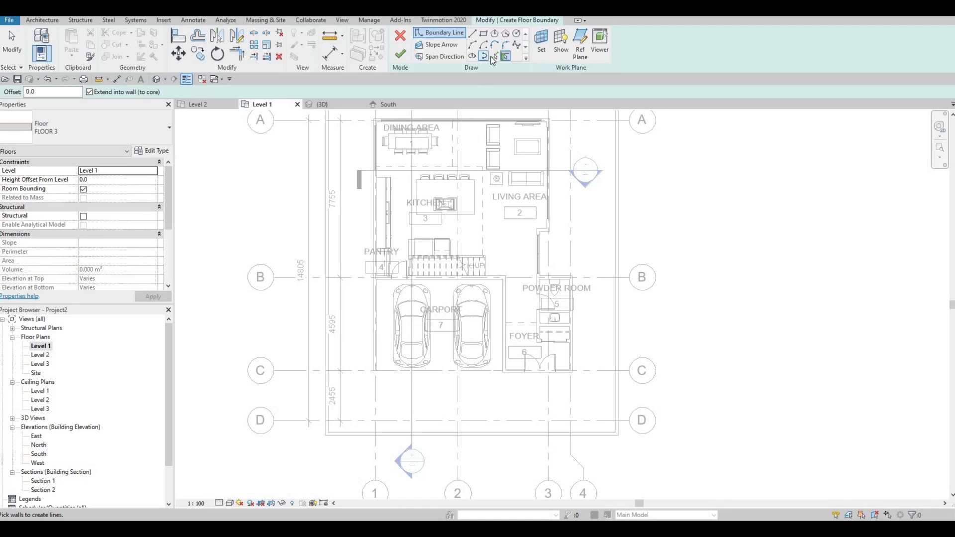
Pick the outer wall faces along the house's pantry side, the carport's rear wall and the carport-foyer wall as floor boundary lines.
{"action": "left_click", "coordinate": [492, 56]}
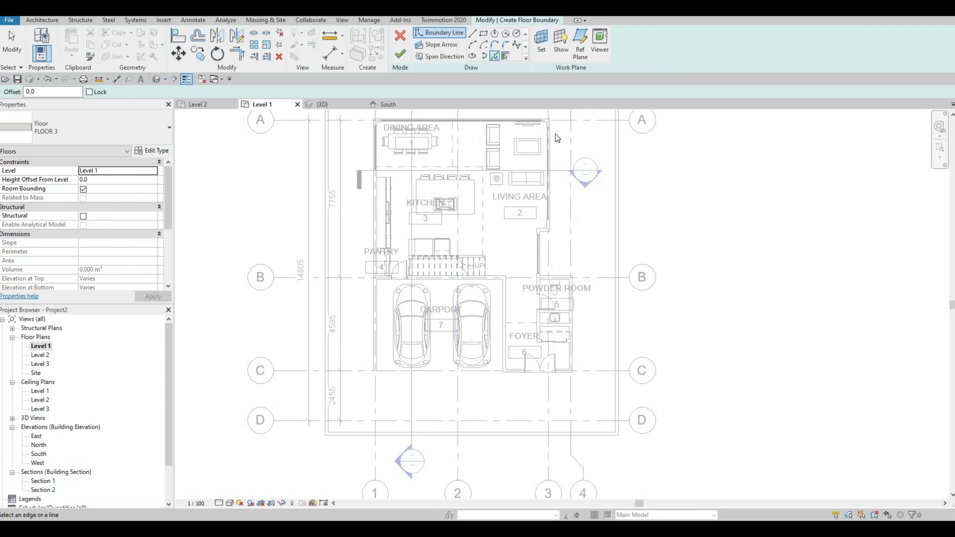
{"action": "scroll", "coordinate": [515, 142], "scroll_direction": "up", "scroll_amount": 1}
{"action": "middle_click_drag", "start_coordinate": [516, 142], "coordinate": [503, 229]}
{"action": "scroll", "coordinate": [503, 230], "scroll_direction": "down", "scroll_amount": 1}
{"action": "middle_click_drag", "start_coordinate": [461, 352], "coordinate": [450, 277]}
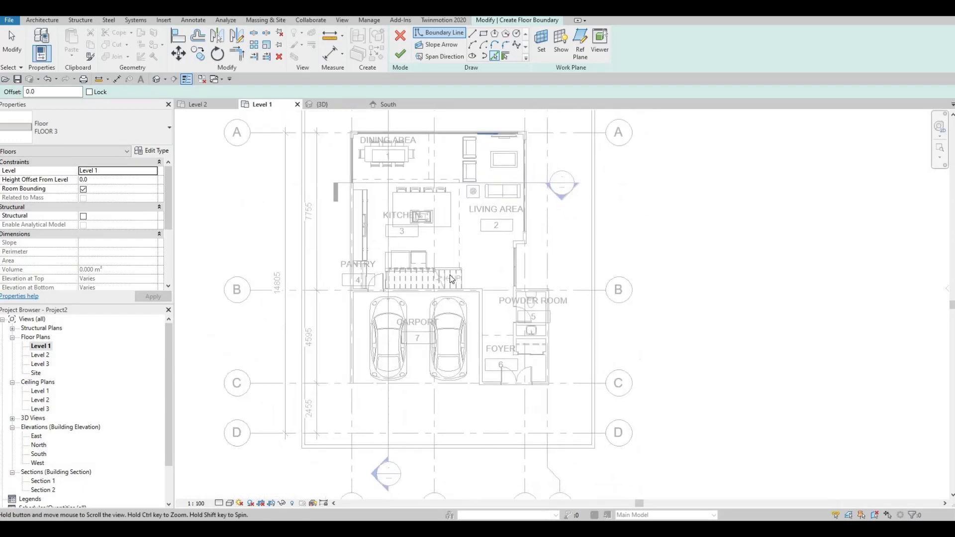
{"action": "scroll", "coordinate": [351, 344], "scroll_direction": "up", "scroll_amount": 2}
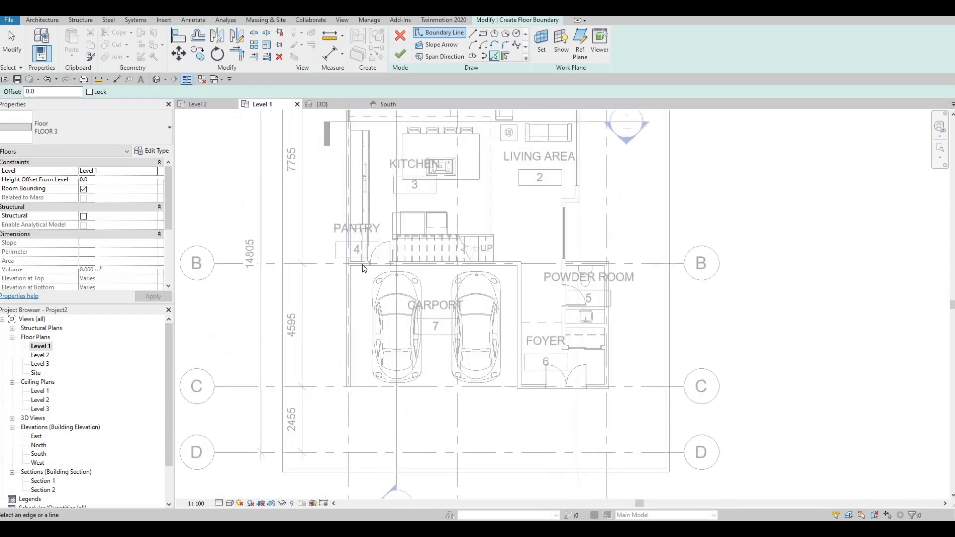
{"action": "scroll", "coordinate": [363, 264], "scroll_direction": "up", "scroll_amount": 1}
{"action": "left_click", "coordinate": [339, 207]}
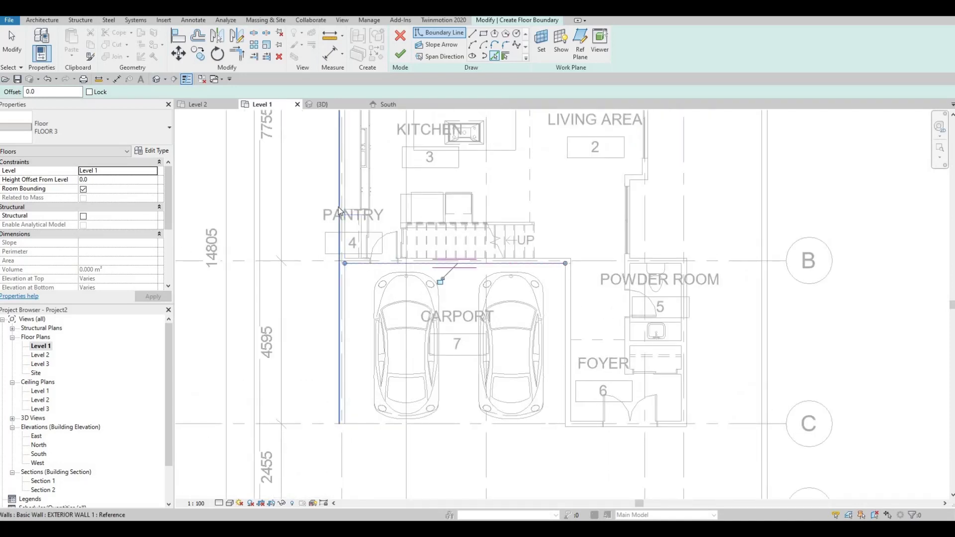
{"action": "left_click", "coordinate": [566, 298]}
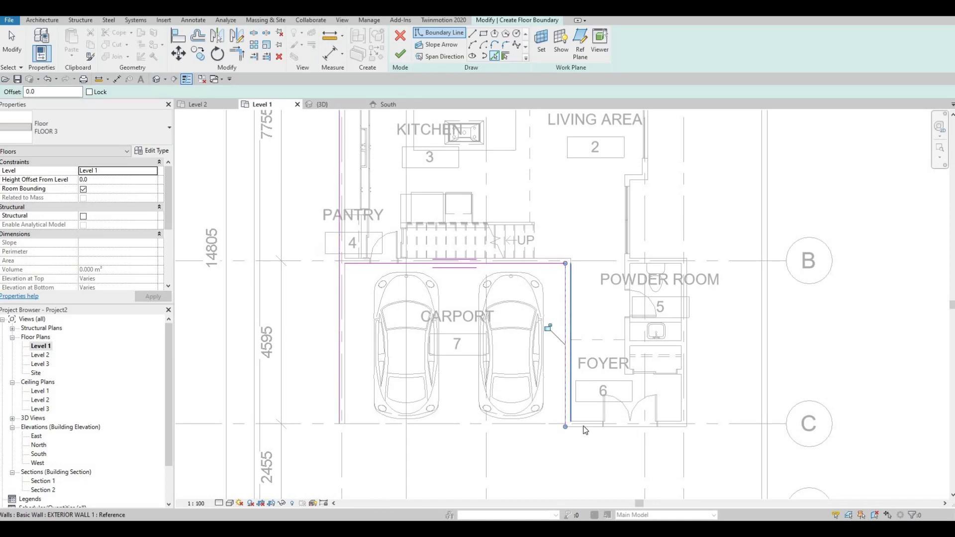
Pick the outer wall faces of the foyer, powder room and living area, including the recessed section, as floor boundary lines.
{"action": "left_click", "coordinate": [647, 426]}
{"action": "left_click", "coordinate": [688, 390]}
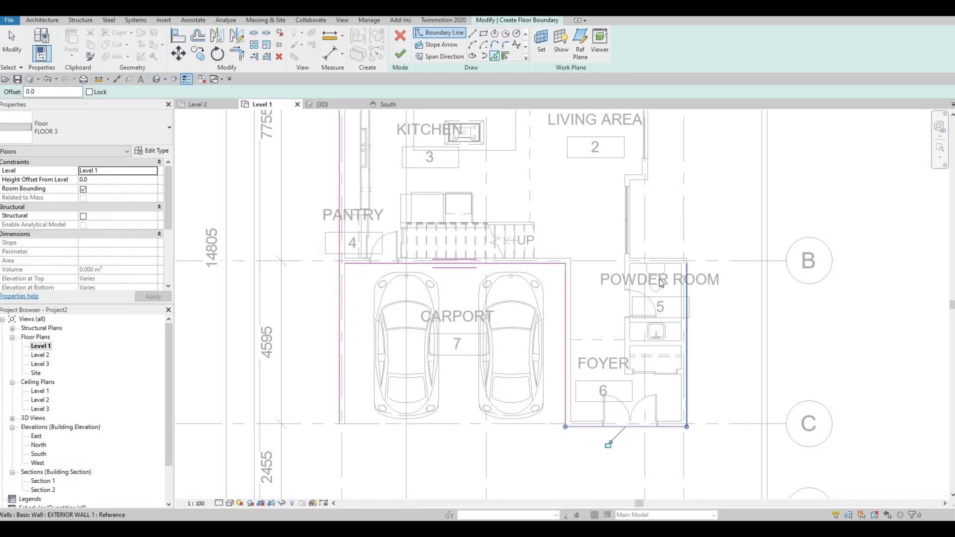
{"action": "left_click", "coordinate": [658, 258]}
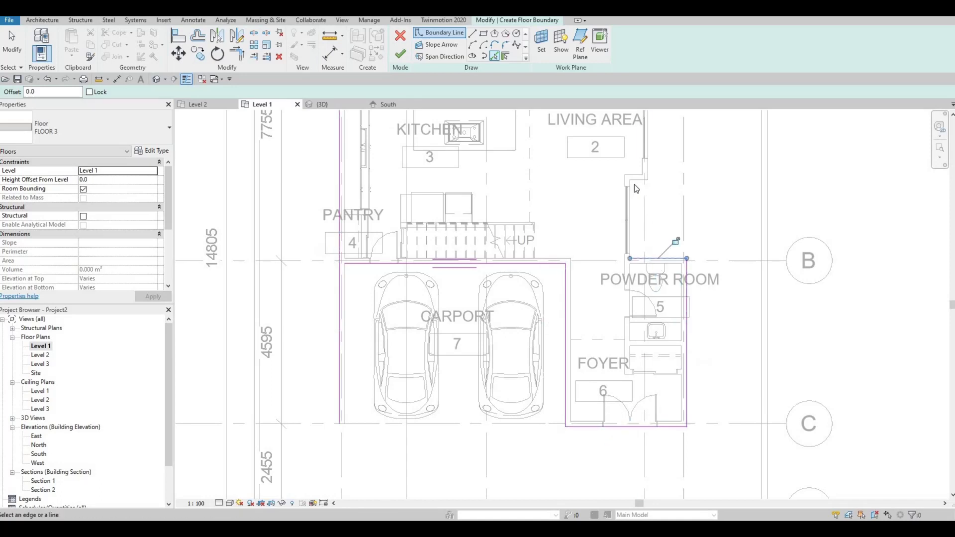
{"action": "scroll", "coordinate": [635, 184], "scroll_direction": "up", "scroll_amount": 3}
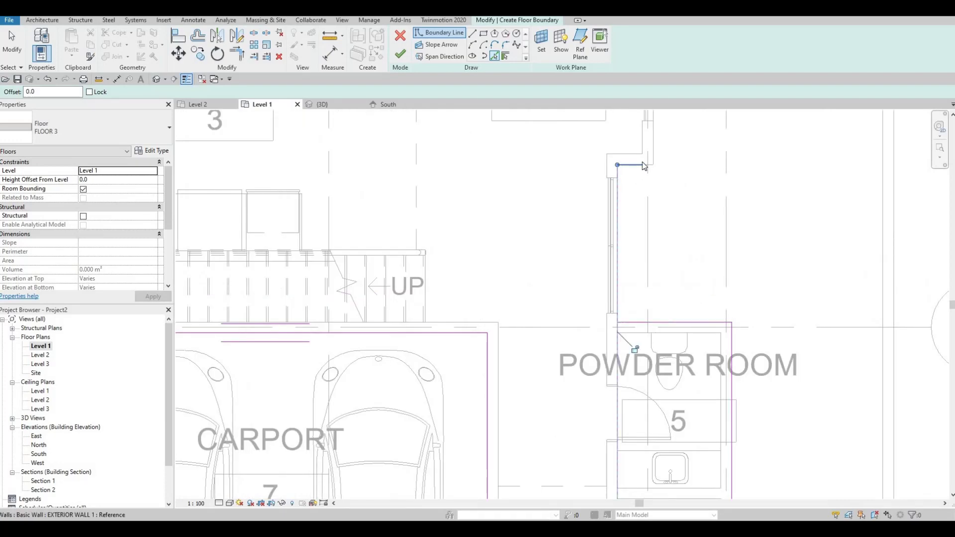
{"action": "left_click", "coordinate": [643, 163]}
{"action": "left_click", "coordinate": [655, 146]}
{"action": "middle_click_drag", "start_coordinate": [667, 195], "coordinate": [666, 386]}
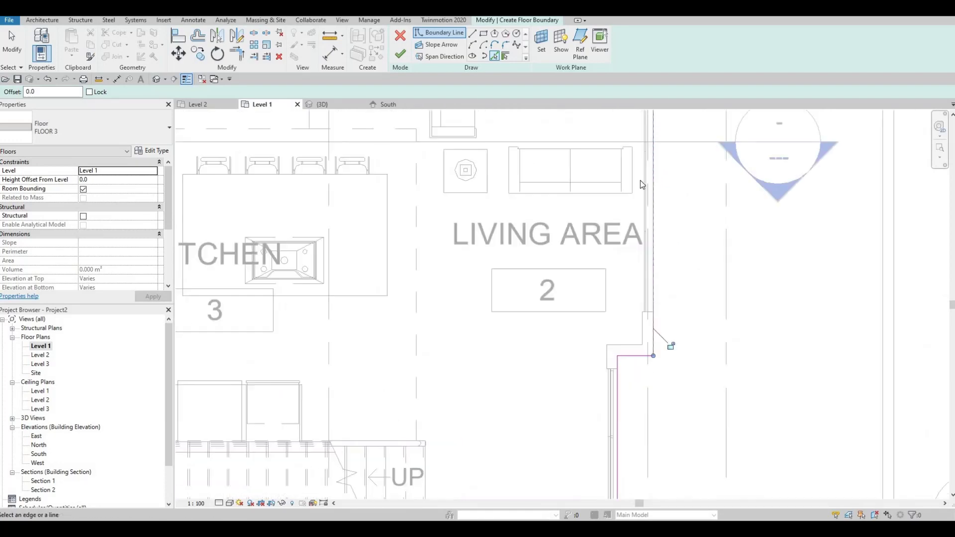
{"action": "scroll", "coordinate": [640, 180], "scroll_direction": "down", "scroll_amount": 2}
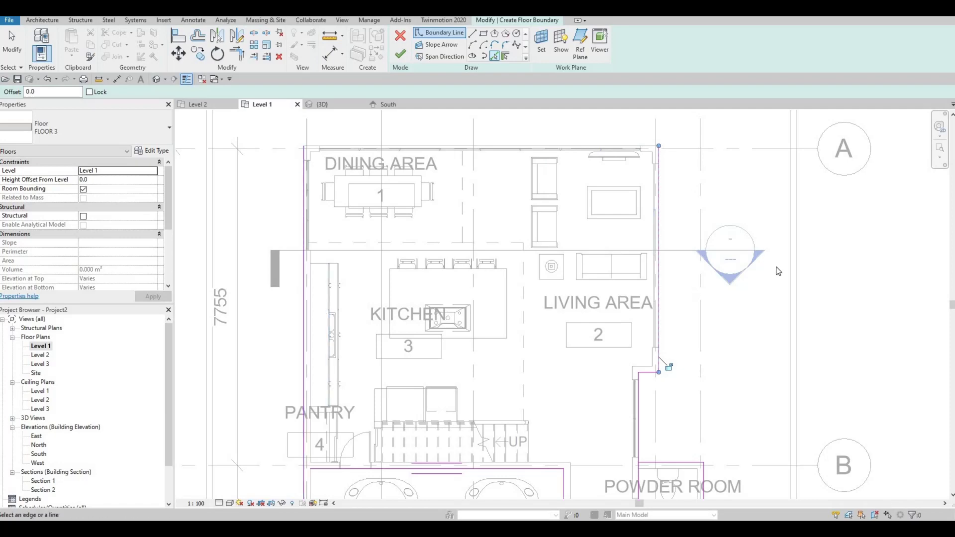
Pick the inner faces of the two side boundary walls and the front boundary wall as floor boundary lines.
{"action": "scroll", "coordinate": [777, 268], "scroll_direction": "down", "scroll_amount": 1}
{"action": "middle_click_drag", "start_coordinate": [790, 358], "coordinate": [769, 275]}
{"action": "left_click", "coordinate": [767, 241]}
{"action": "middle_click_drag", "start_coordinate": [706, 428], "coordinate": [737, 255]}
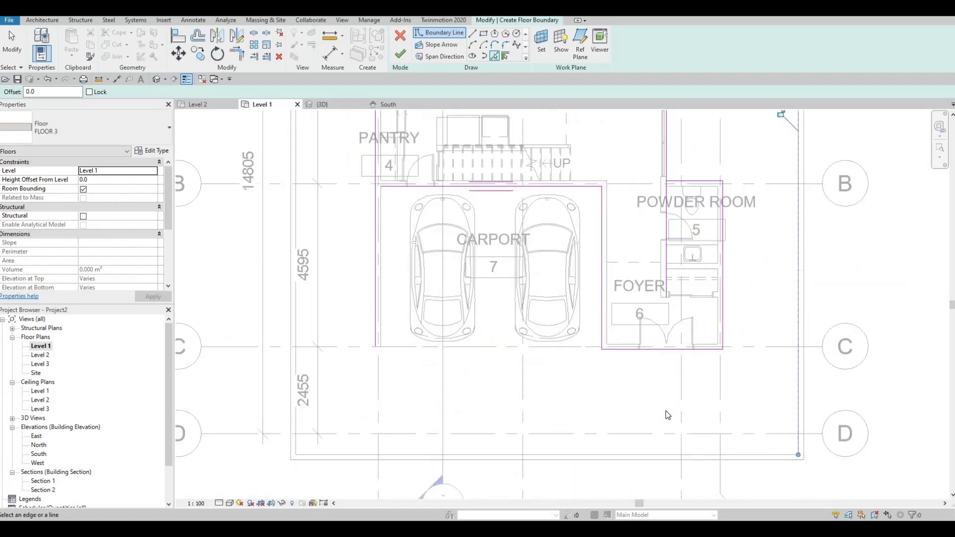
{"action": "scroll", "coordinate": [668, 415], "scroll_direction": "down", "scroll_amount": 1}
{"action": "left_click", "coordinate": [357, 306]}
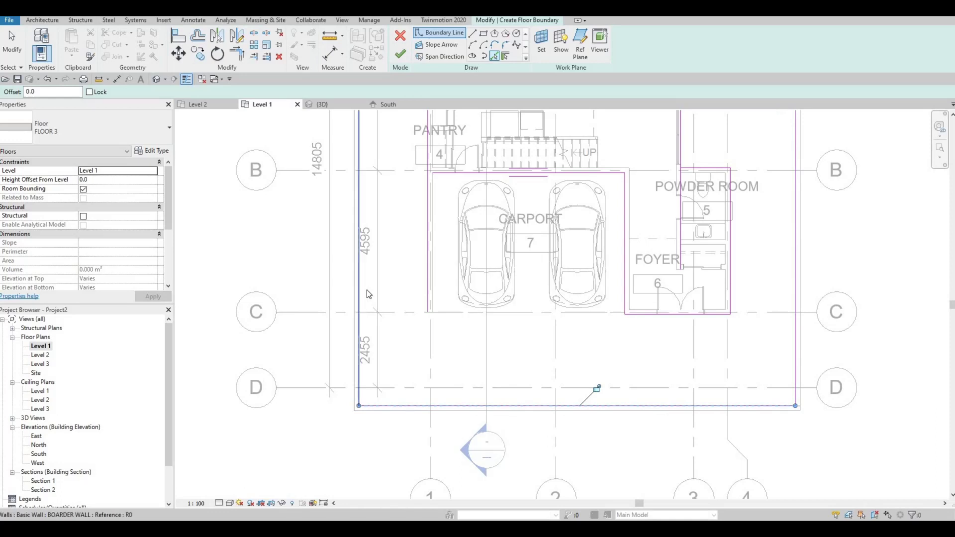
{"action": "middle_click_drag", "start_coordinate": [388, 245], "coordinate": [399, 498]}
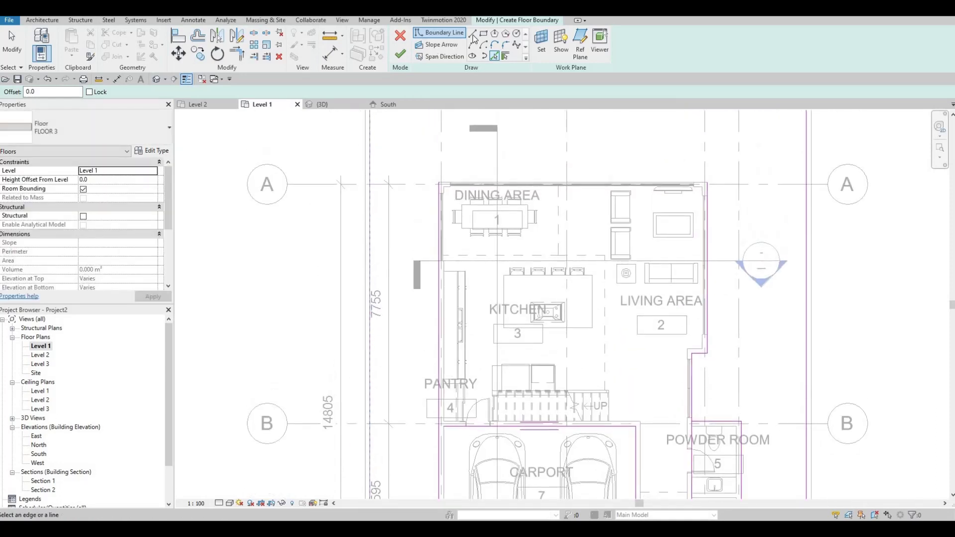
Draw boundary lines along grid A from both rear corners of the house to the side boundary walls.
{"action": "left_click", "coordinate": [482, 34]}
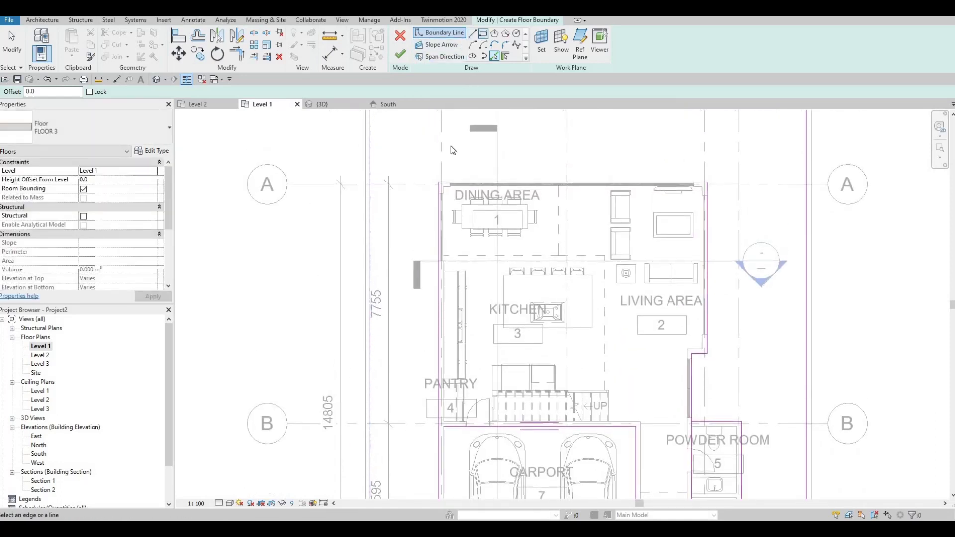
{"action": "left_click", "coordinate": [440, 183]}
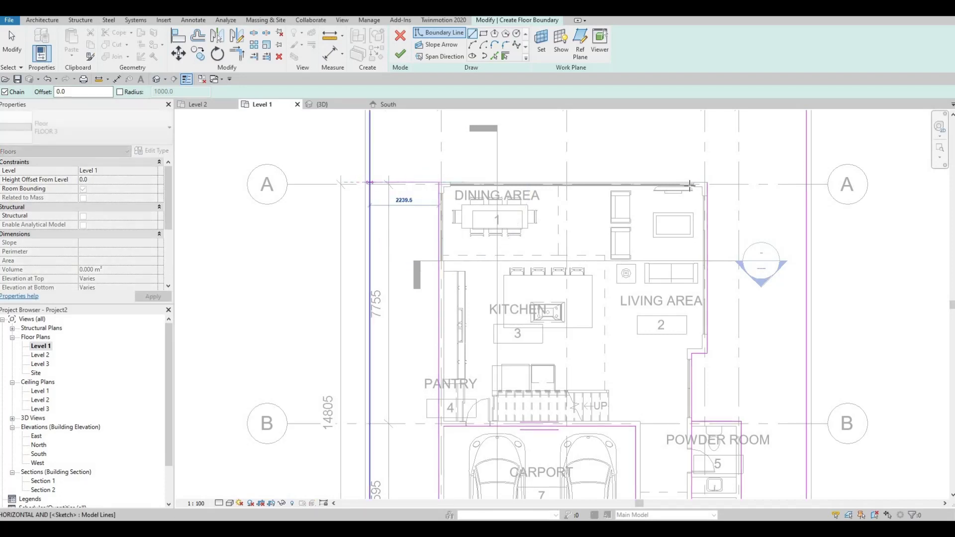
{"action": "key", "text": "Escape"}
{"action": "left_click", "coordinate": [708, 182]}
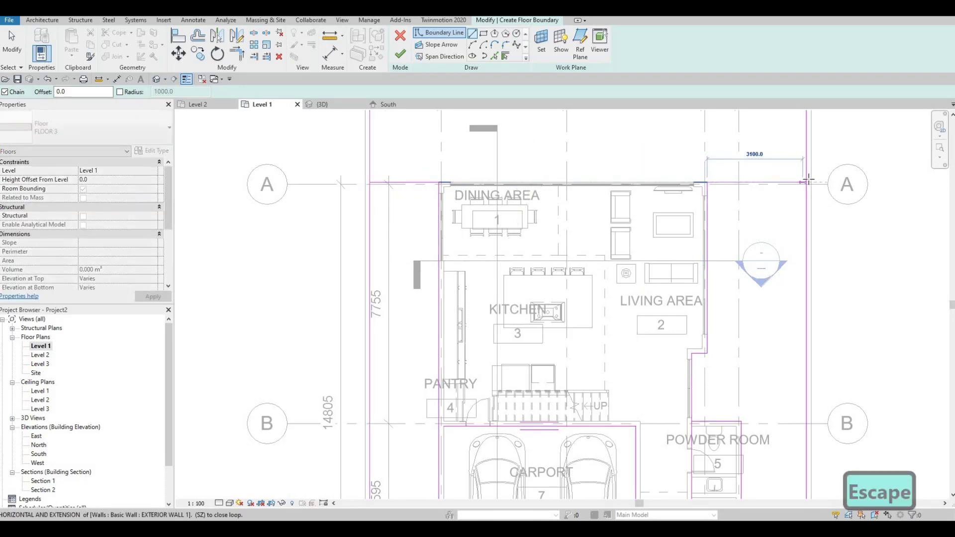
{"action": "left_click", "coordinate": [806, 183]}
{"action": "key", "text": "Escape"}
{"action": "key", "text": "Escape"}
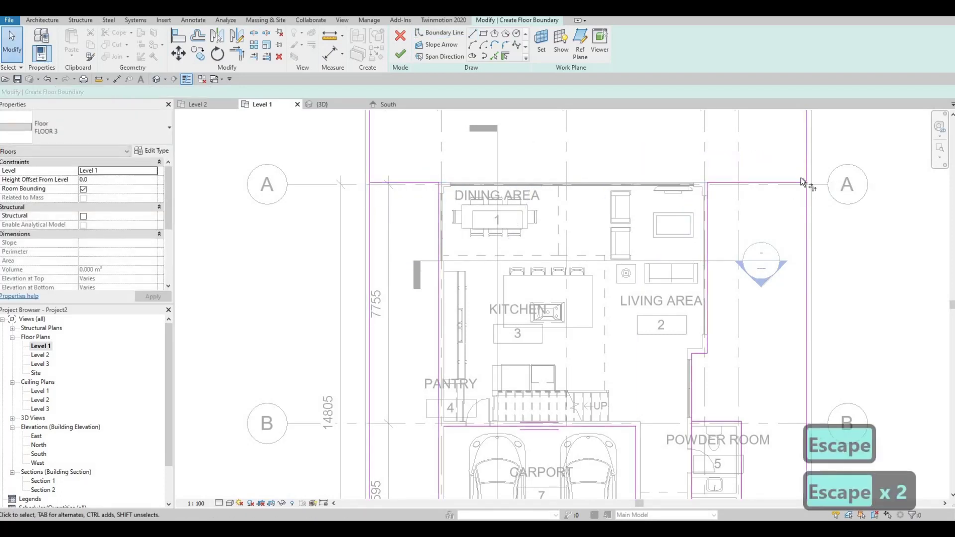
Trim the side boundary wall lines to corners with the connecting lines along grid A.
{"action": "key", "text": "t"}
{"action": "key", "text": "r"}
{"action": "left_click", "coordinate": [806, 199]}
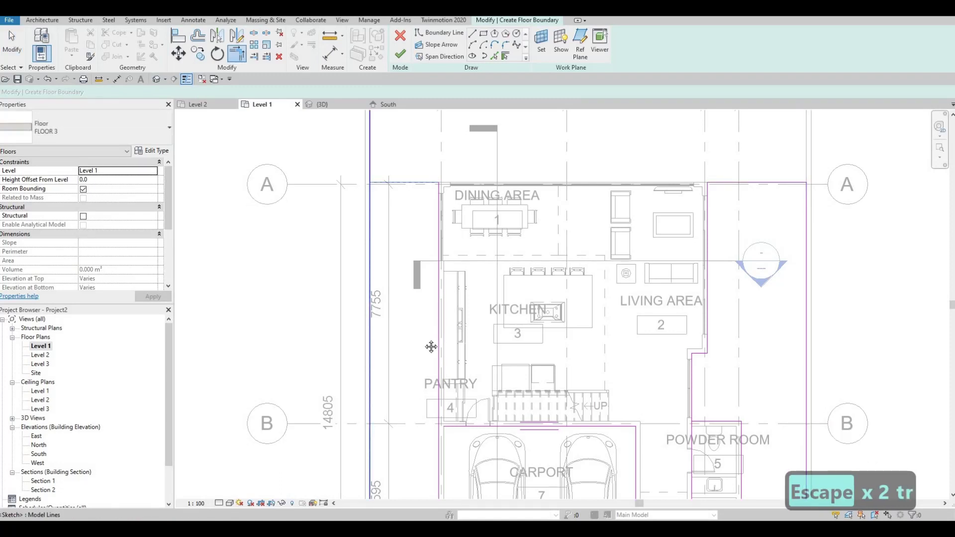
Trim the boundary lines to corners beside the carport's rear wall and the powder room, and finish the FLOOR 3 floor.
{"action": "middle_click_drag", "start_coordinate": [447, 496], "coordinate": [423, 253]}
{"action": "scroll", "coordinate": [426, 249], "scroll_direction": "down", "scroll_amount": 1}
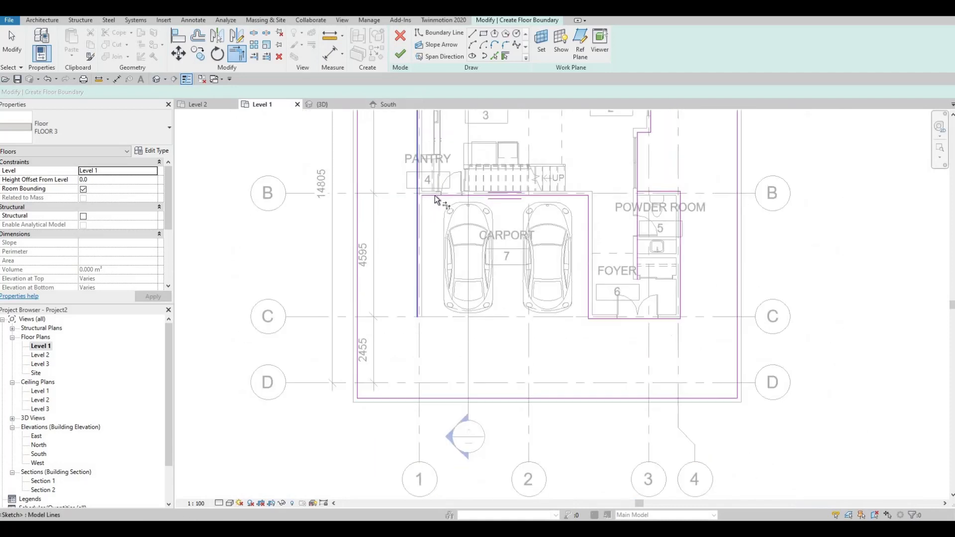
{"action": "scroll", "coordinate": [421, 186], "scroll_direction": "up", "scroll_amount": 2}
{"action": "left_click", "coordinate": [417, 164]}
{"action": "left_click", "coordinate": [597, 197]}
{"action": "middle_click_drag", "start_coordinate": [641, 258], "coordinate": [608, 269]}
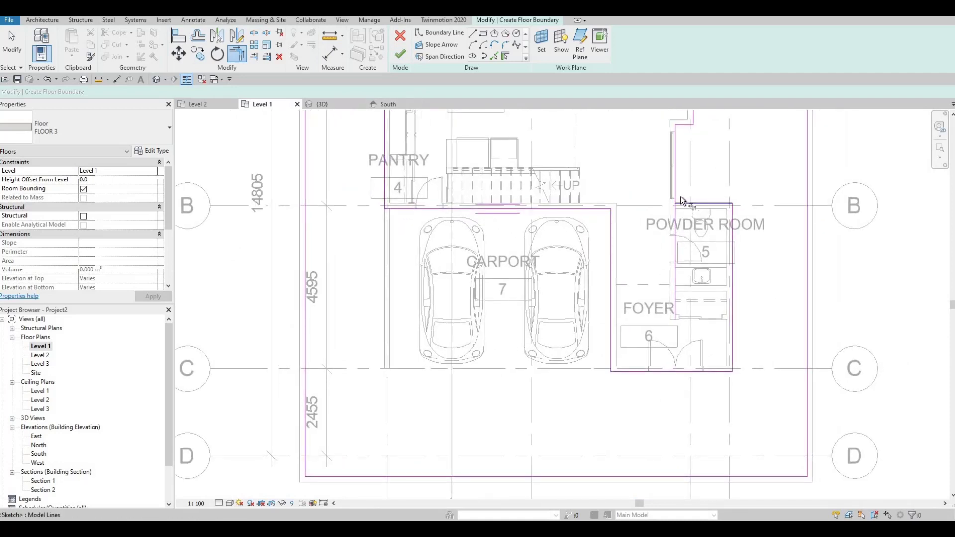
{"action": "left_click", "coordinate": [682, 130]}
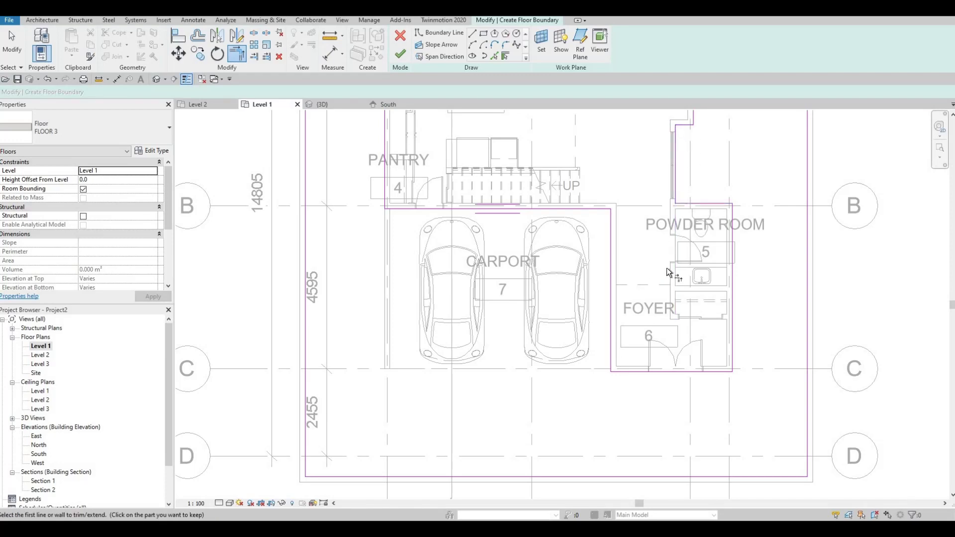
{"action": "middle_click_drag", "start_coordinate": [736, 183], "coordinate": [707, 281]}
{"action": "scroll", "coordinate": [716, 318], "scroll_direction": "down", "scroll_amount": 5}
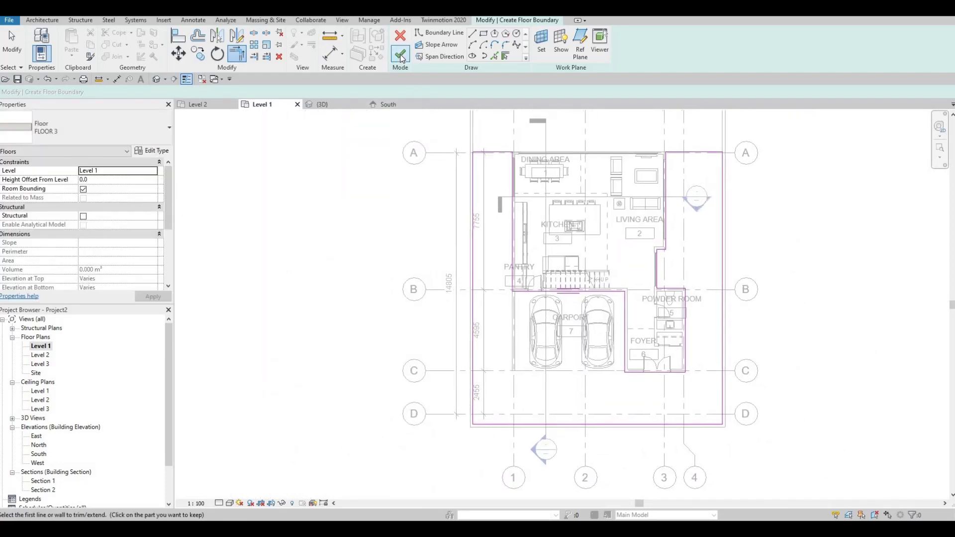
{"action": "left_click", "coordinate": [401, 55]}
{"action": "key", "text": "Escape"}
{"action": "key", "text": "Escape"}
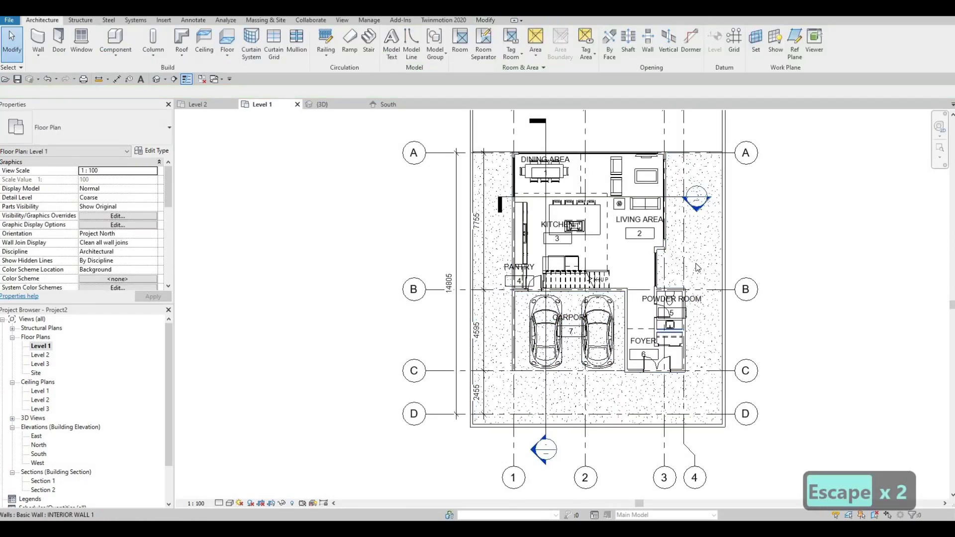
Start a new floor in the Level 1 plan and duplicate the FLOOR 3 type as FLOOR 4.
{"action": "scroll", "coordinate": [697, 267], "scroll_direction": "up", "scroll_amount": 4}
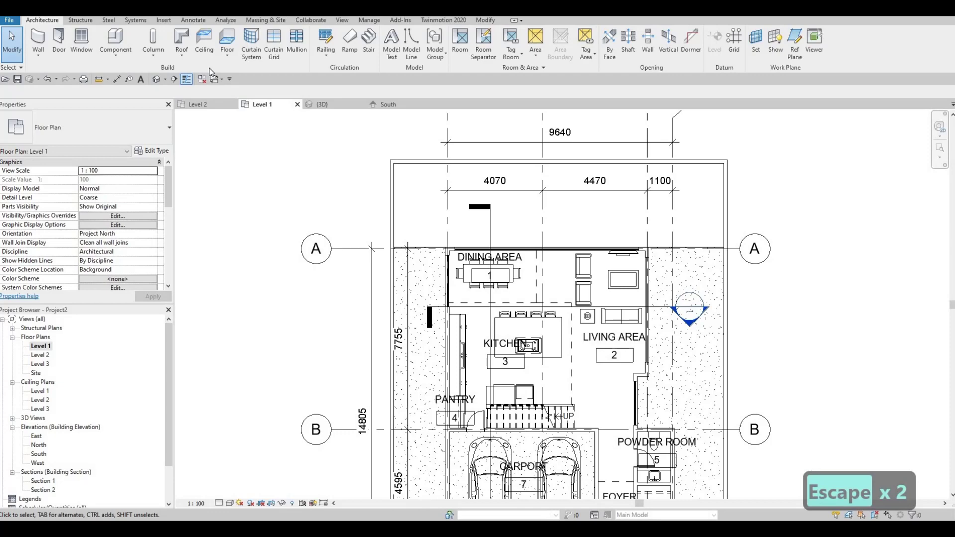
{"action": "left_click", "coordinate": [227, 39]}
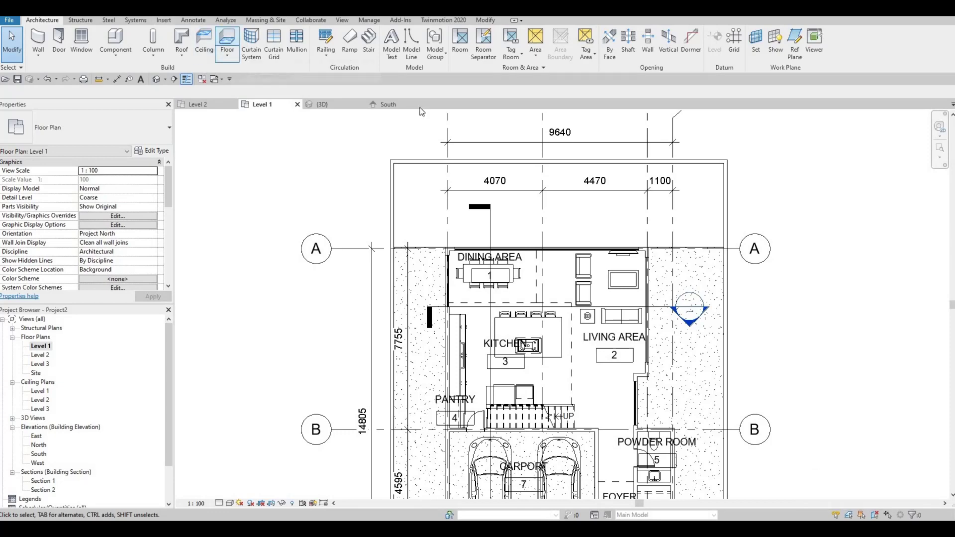
{"action": "left_click", "coordinate": [152, 150]}
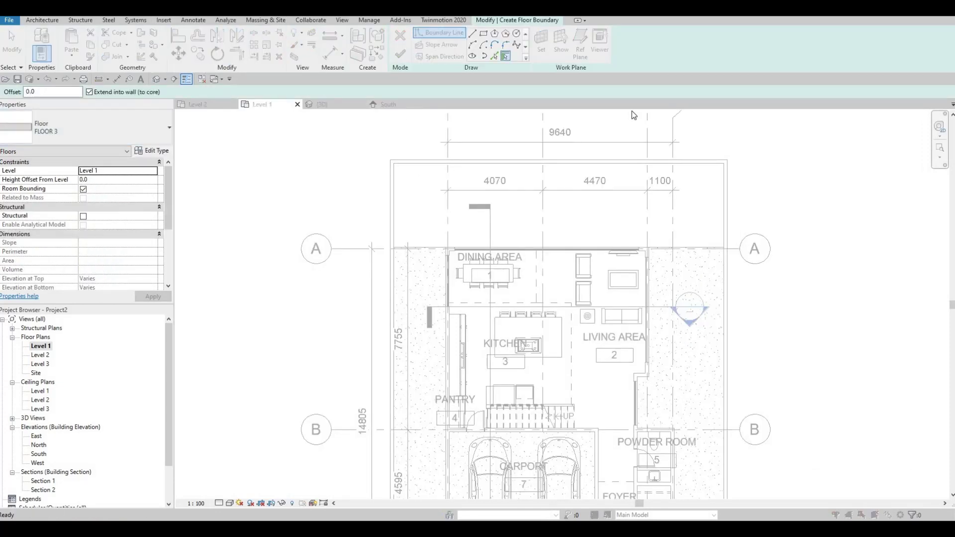
{"action": "left_click", "coordinate": [642, 105]}
{"action": "left_click", "coordinate": [477, 279]}
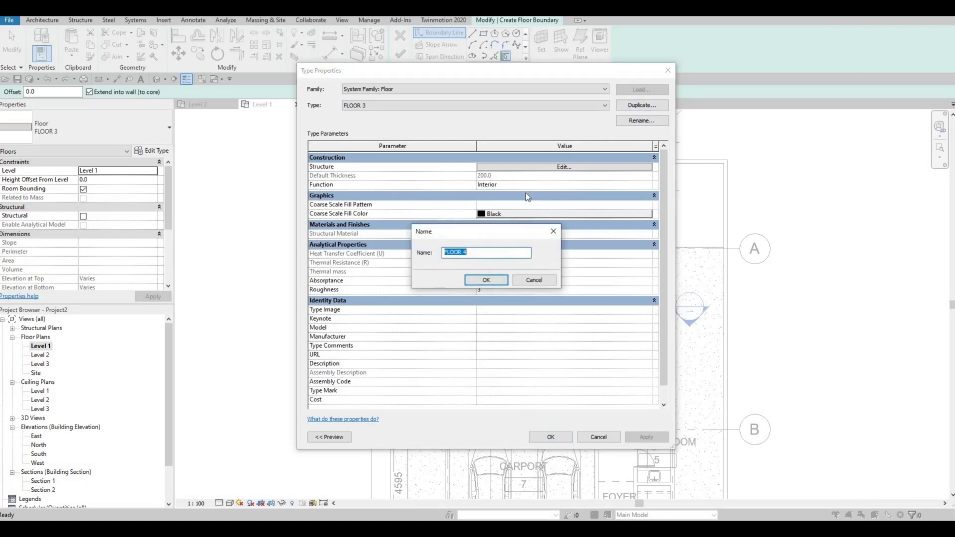
Set the structure layer material of the FLOOR 4 type to Grass and accept the type properties.
{"action": "left_click", "coordinate": [532, 167]}
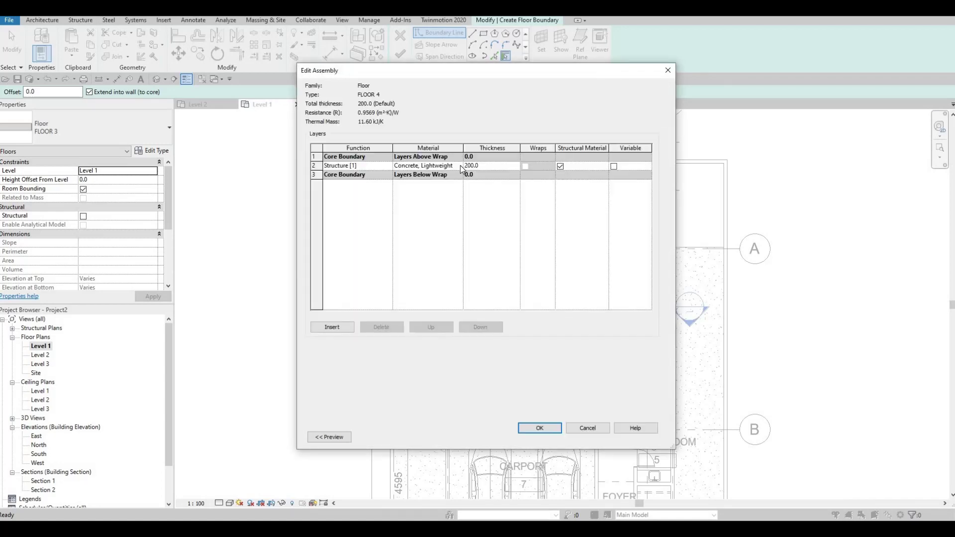
{"action": "left_click", "coordinate": [460, 166]}
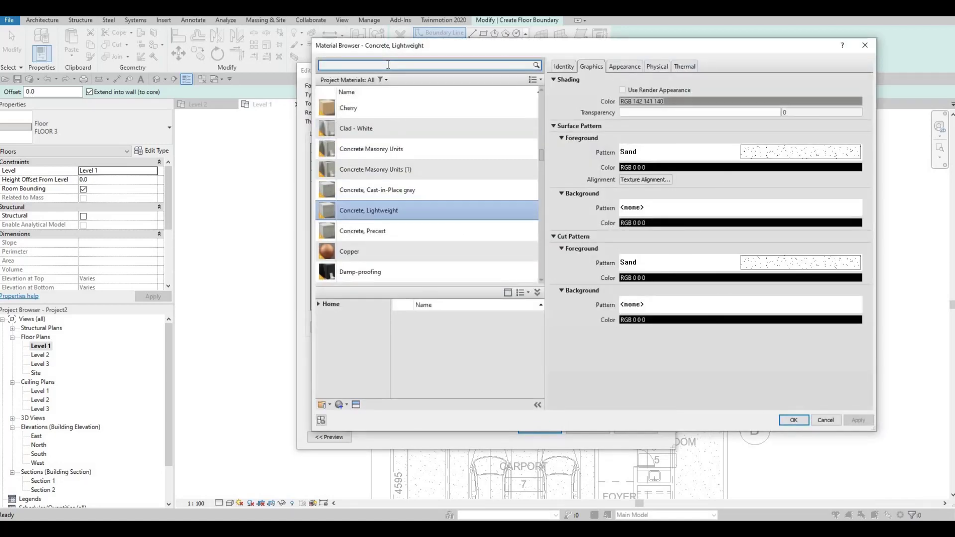
{"action": "type", "text": "GRE"}
{"action": "key", "text": "BackSpace"}
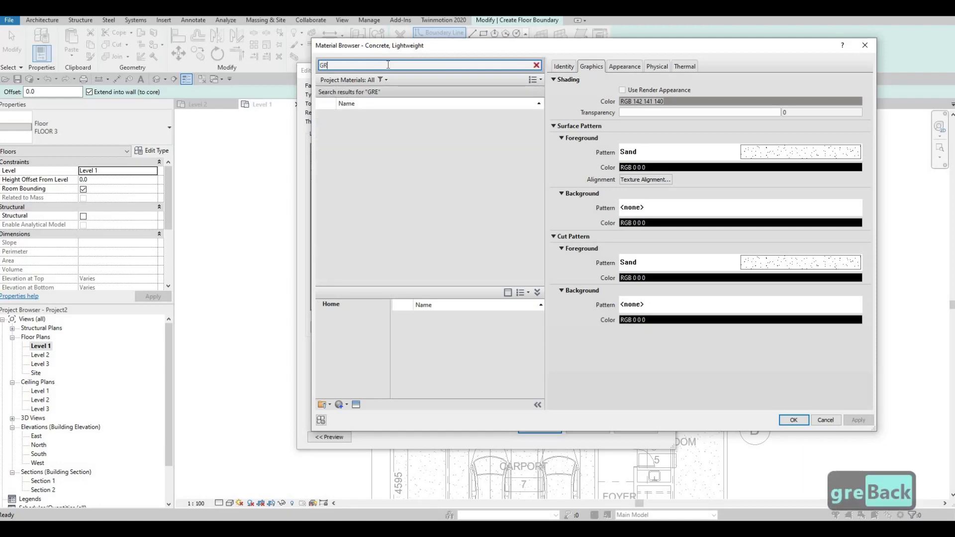
{"action": "type", "text": "ASS"}
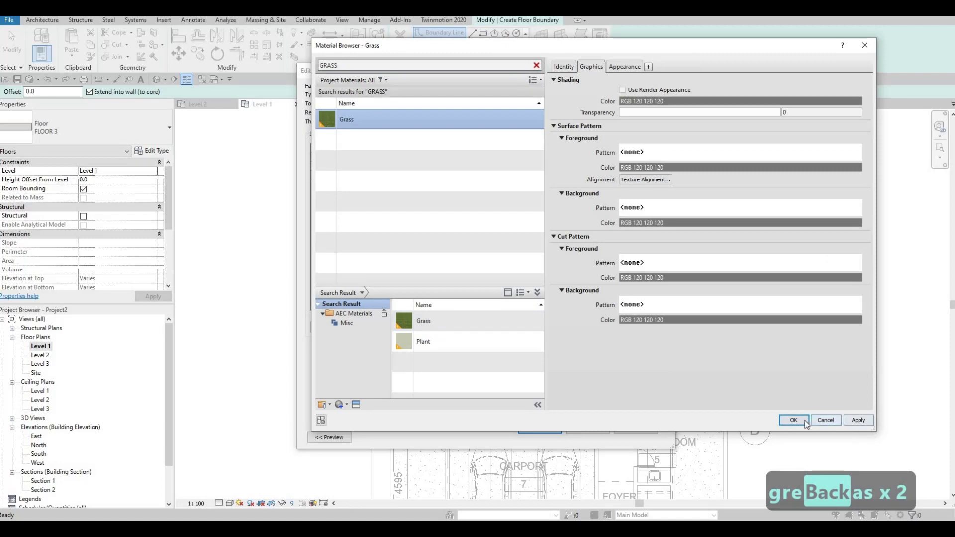
{"action": "left_click", "coordinate": [783, 421]}
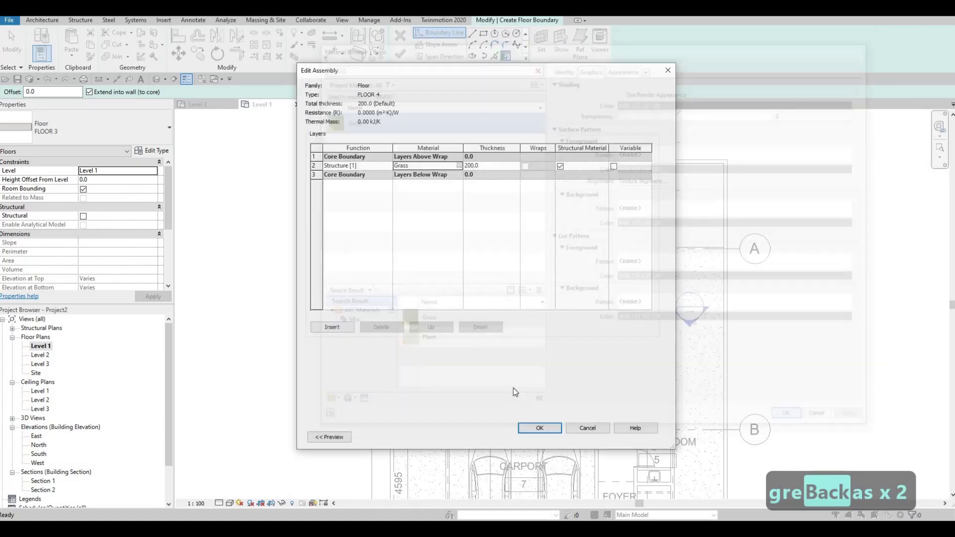
{"action": "left_click", "coordinate": [540, 427]}
{"action": "left_click", "coordinate": [545, 438]}
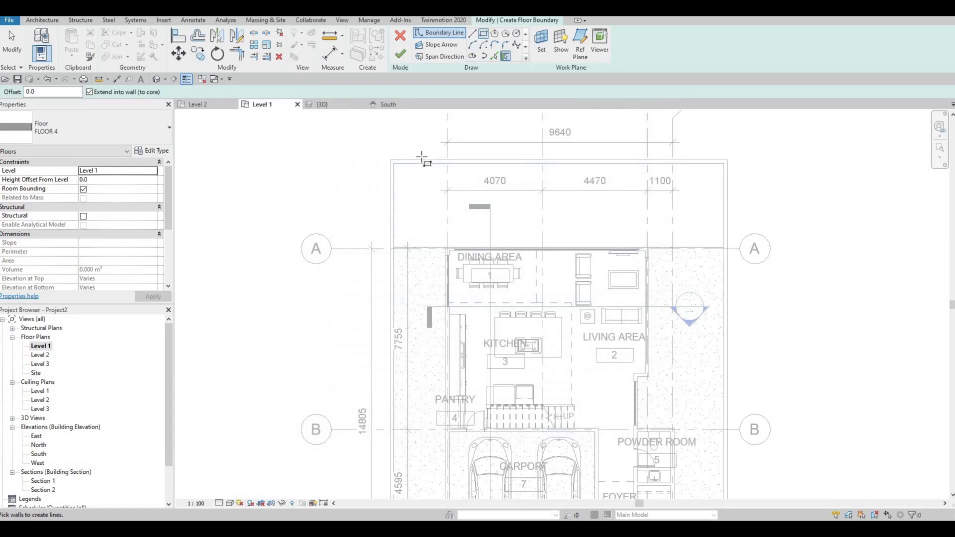
Create a rectangular FLOOR 4 floor over the backyard, between the rear boundary wall and grid A, spanning both side boundary walls.
{"action": "left_click", "coordinate": [395, 163]}
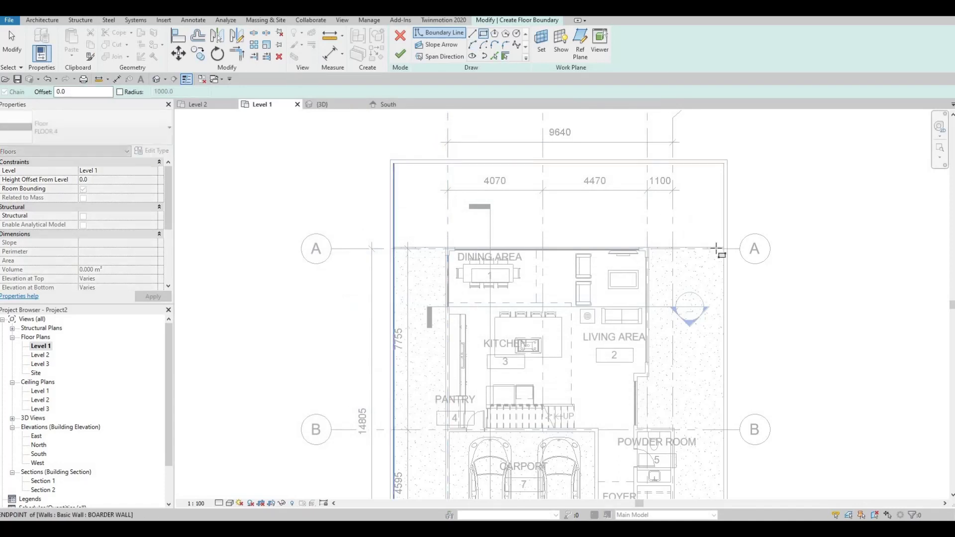
{"action": "scroll", "coordinate": [716, 248], "scroll_direction": "up", "scroll_amount": 4}
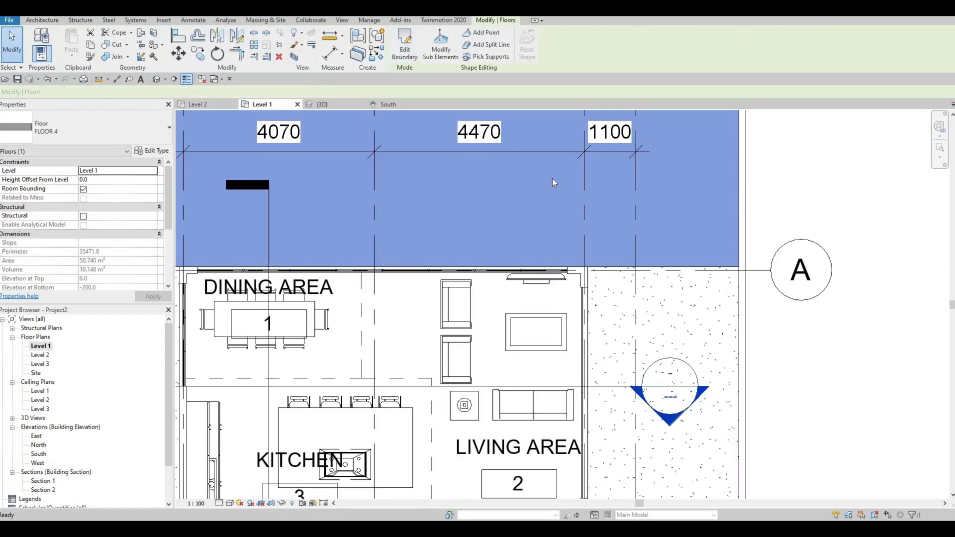
{"action": "middle_click_drag", "start_coordinate": [544, 199], "coordinate": [553, 177]}
{"action": "scroll", "coordinate": [554, 178], "scroll_direction": "down", "scroll_amount": 4}
{"action": "key", "text": "Escape"}
{"action": "middle_click_drag", "start_coordinate": [534, 371], "coordinate": [543, 320]}
{"action": "scroll", "coordinate": [542, 320], "scroll_direction": "down", "scroll_amount": 2}
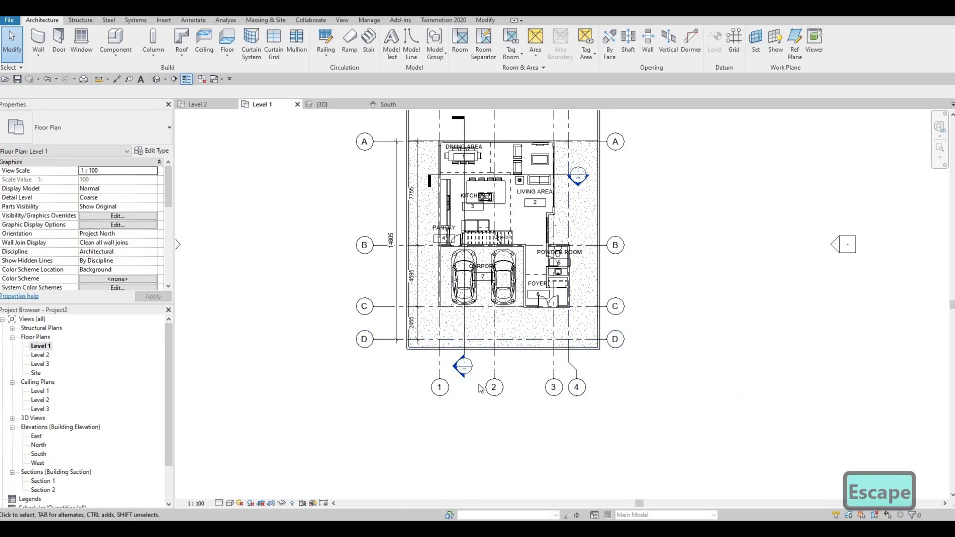
{"action": "scroll", "coordinate": [527, 355], "scroll_direction": "down", "scroll_amount": 2}
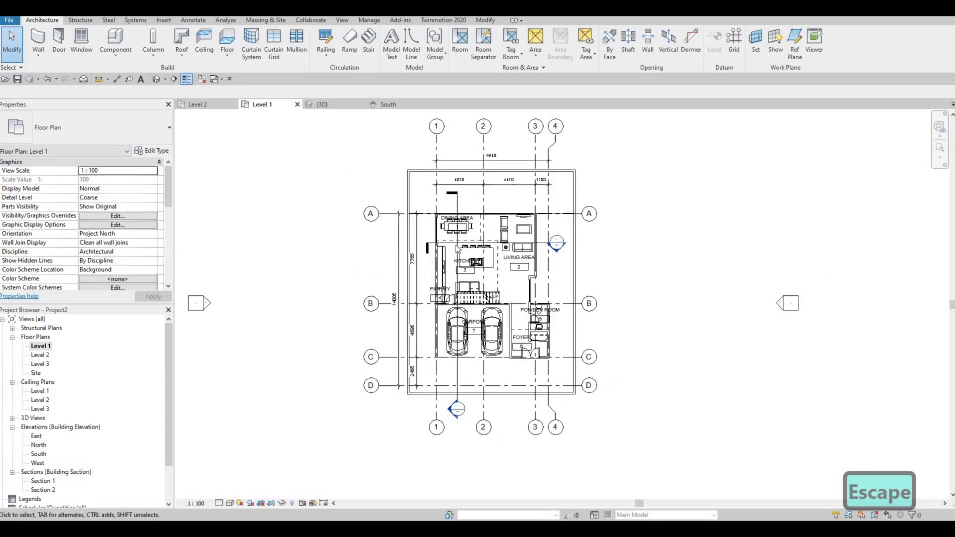
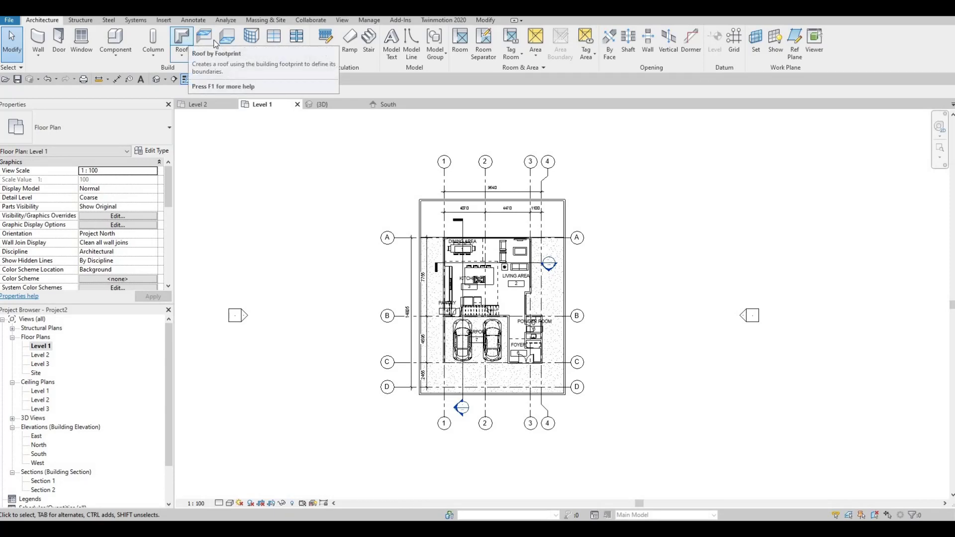
{"action": "left_click", "coordinate": [233, 43]}
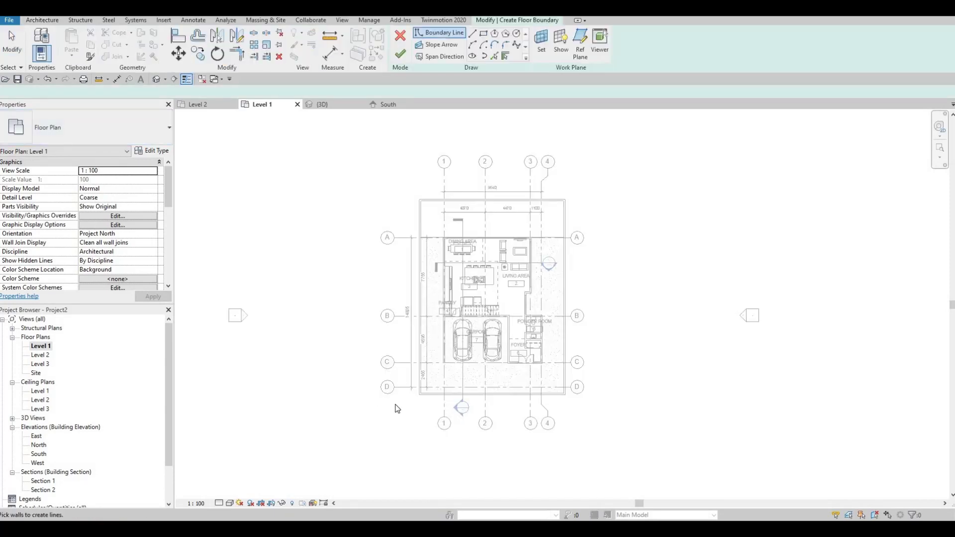
{"action": "scroll", "coordinate": [388, 398], "scroll_direction": "up", "scroll_amount": 3}
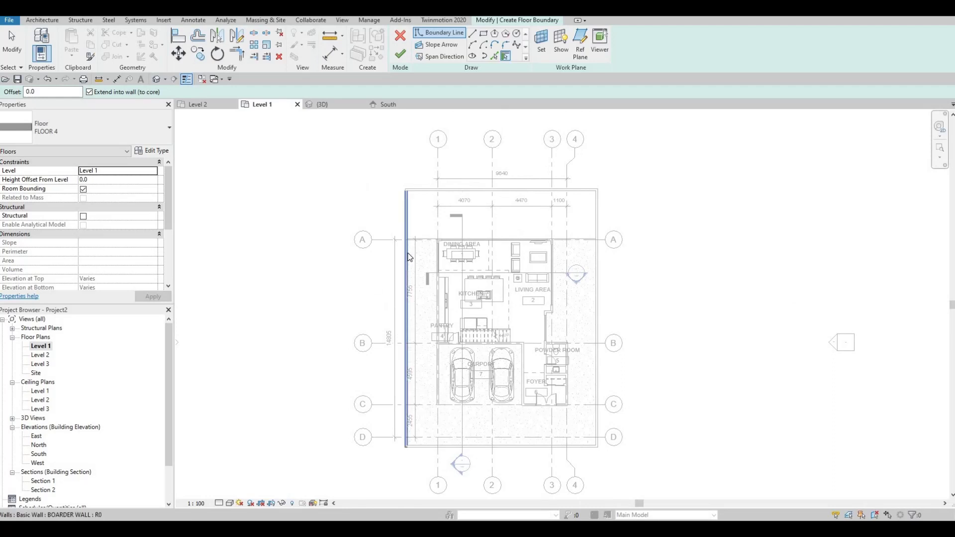
{"action": "middle_click_drag", "start_coordinate": [403, 233], "coordinate": [404, 230]}
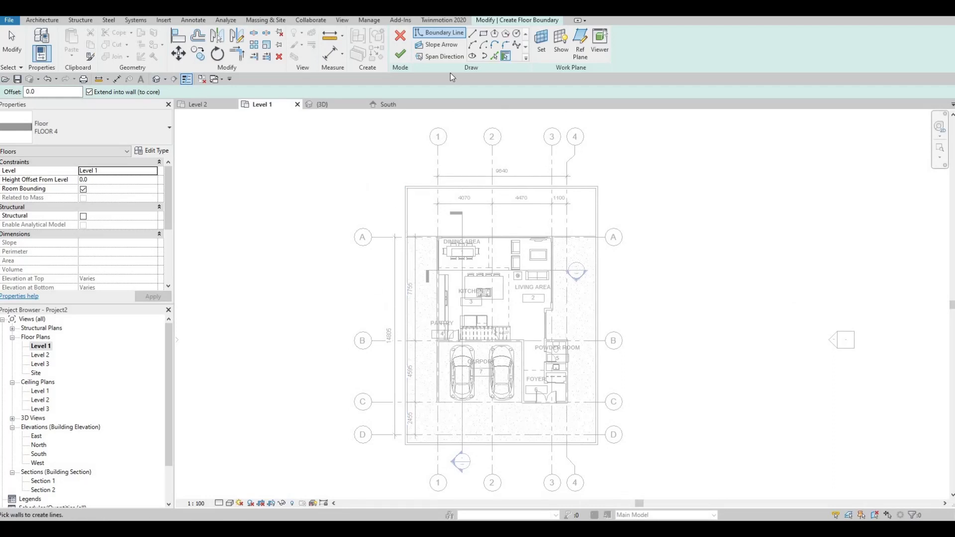
{"action": "middle_click_drag", "start_coordinate": [418, 196], "coordinate": [415, 181]}
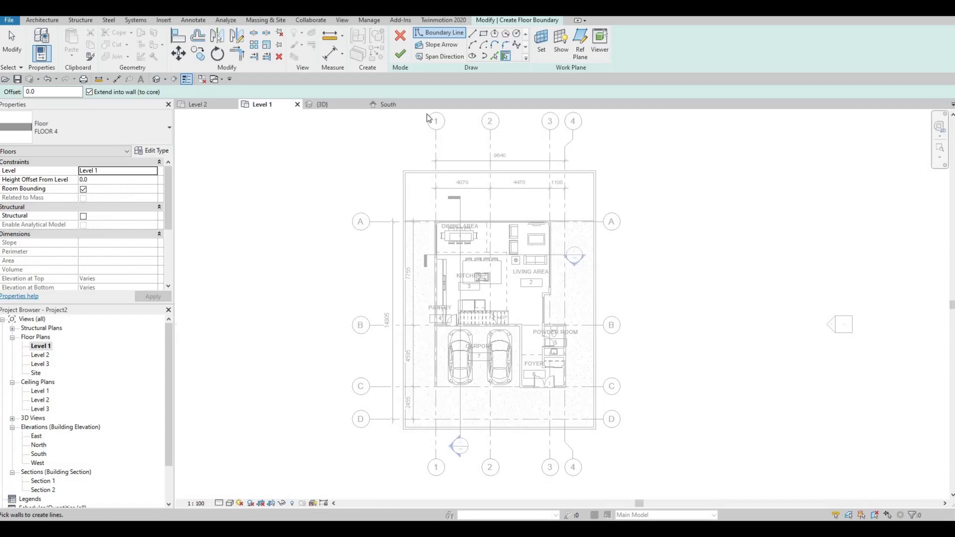
{"action": "key", "text": "Escape"}
{"action": "key", "text": "Escape"}
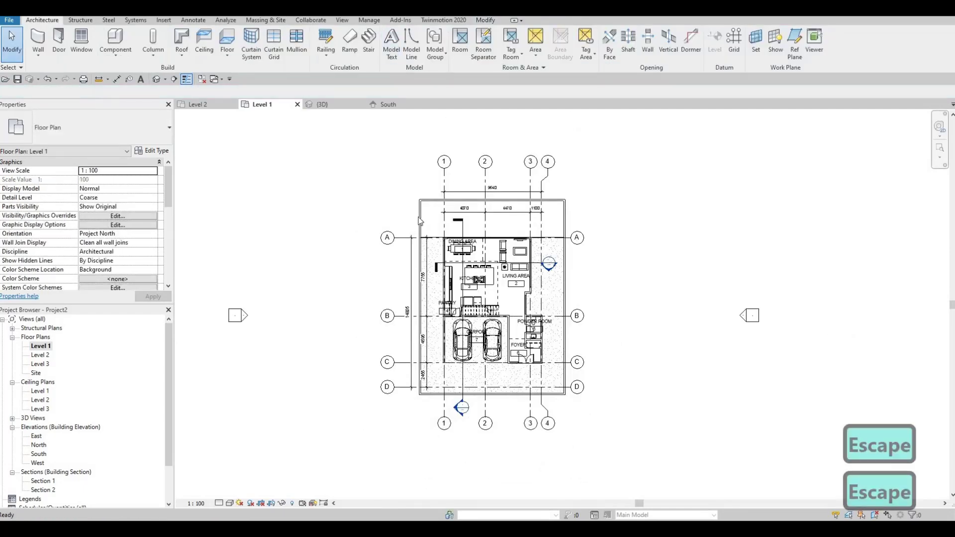
Select the FLOOR 4 backyard floor and open its boundary sketch for editing.
{"action": "key", "text": "Tab"}
{"action": "key", "text": "Tab"}
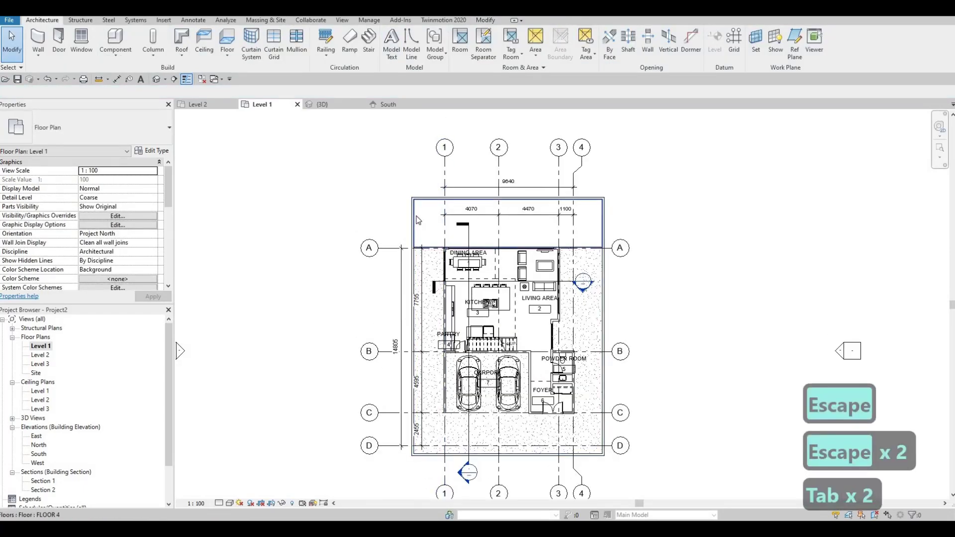
{"action": "left_click", "coordinate": [377, 106]}
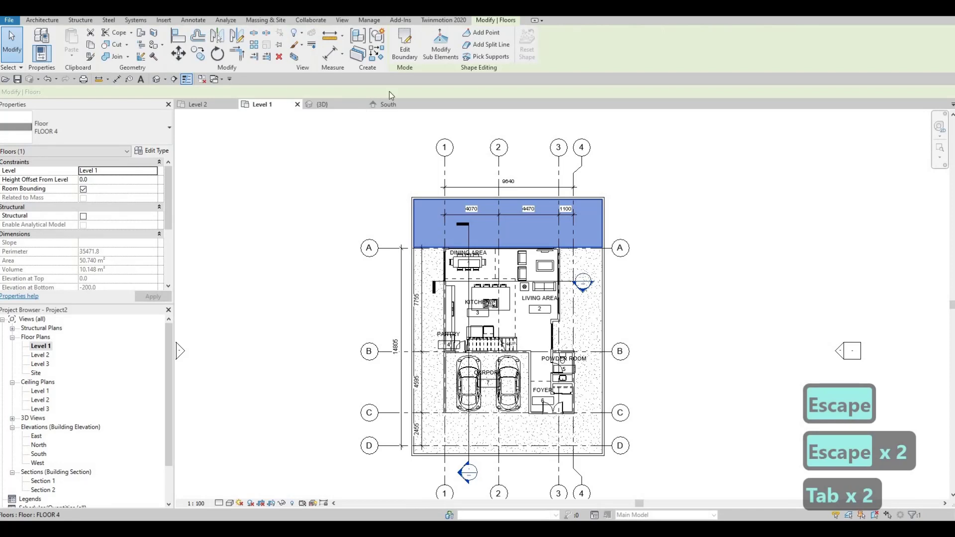
{"action": "left_click", "coordinate": [405, 52]}
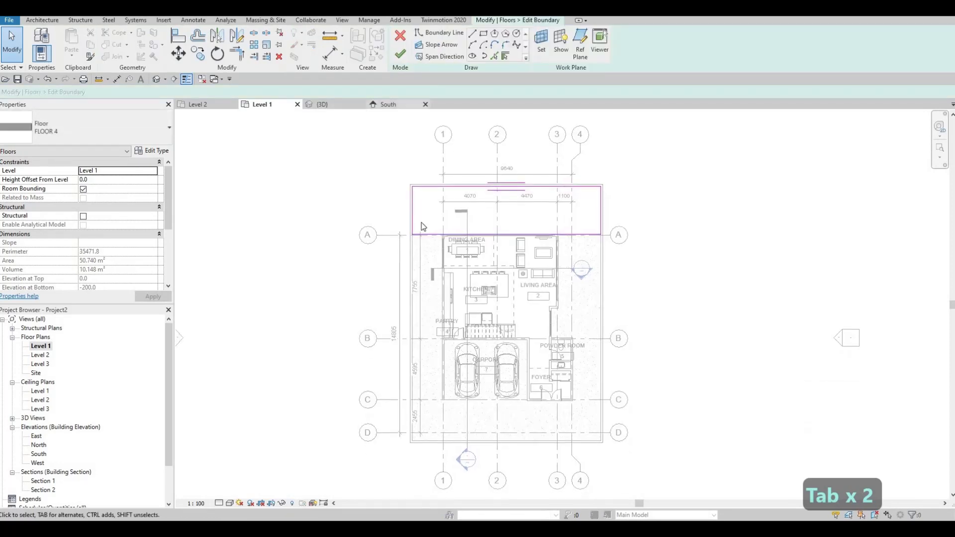
{"action": "left_click", "coordinate": [413, 234]}
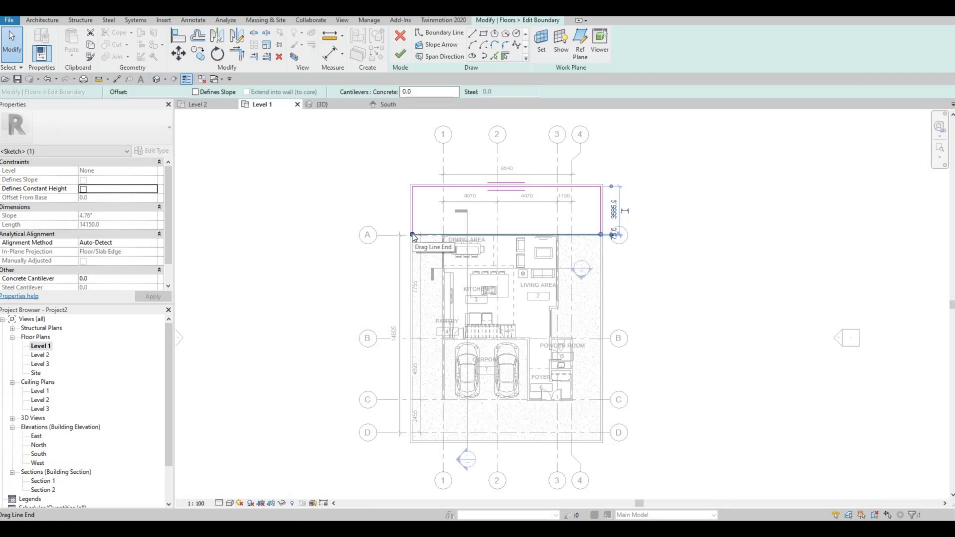
{"action": "scroll", "coordinate": [413, 237], "scroll_direction": "up", "scroll_amount": 1}
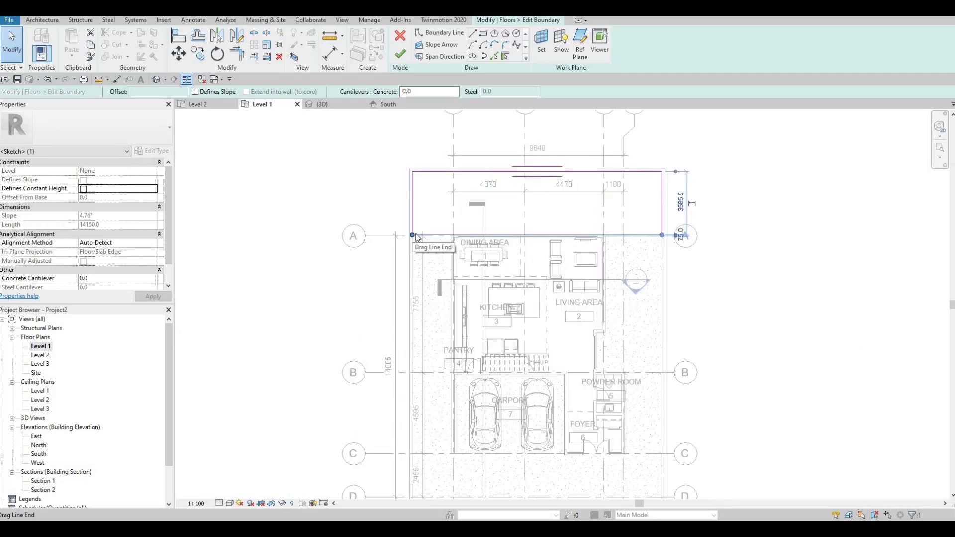
{"action": "middle_click_drag", "start_coordinate": [426, 241], "coordinate": [426, 229]}
{"action": "key", "text": "Escape"}
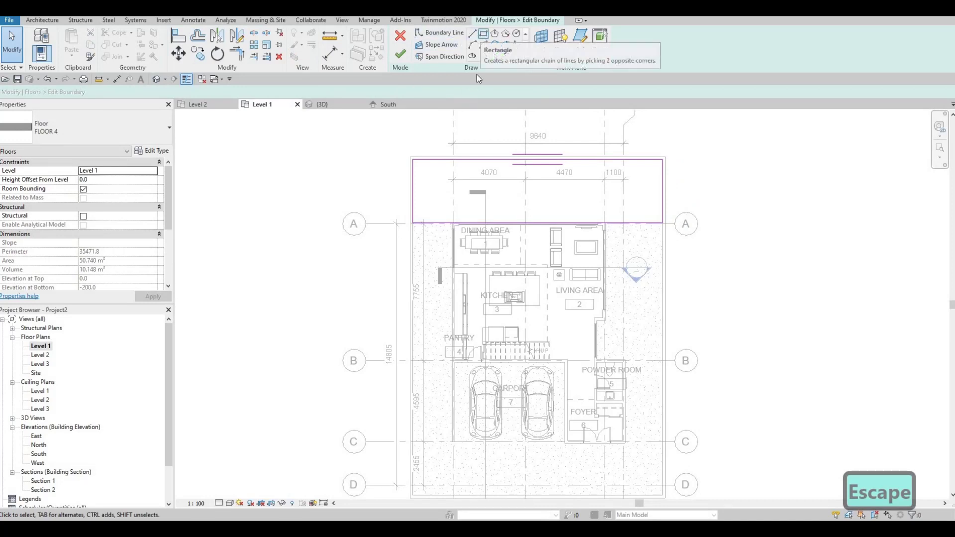
Delete the rear and both side lines of the FLOOR 4 boundary, keeping only the line along grid A.
{"action": "left_click", "coordinate": [414, 195]}
{"action": "key", "text": "Delete"}
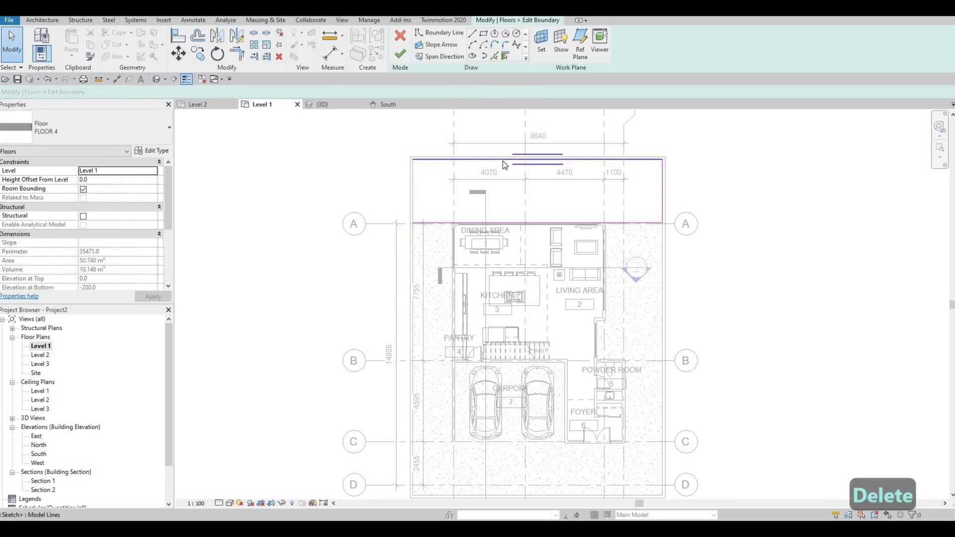
{"action": "left_click", "coordinate": [503, 160]}
{"action": "key", "text": "Delete"}
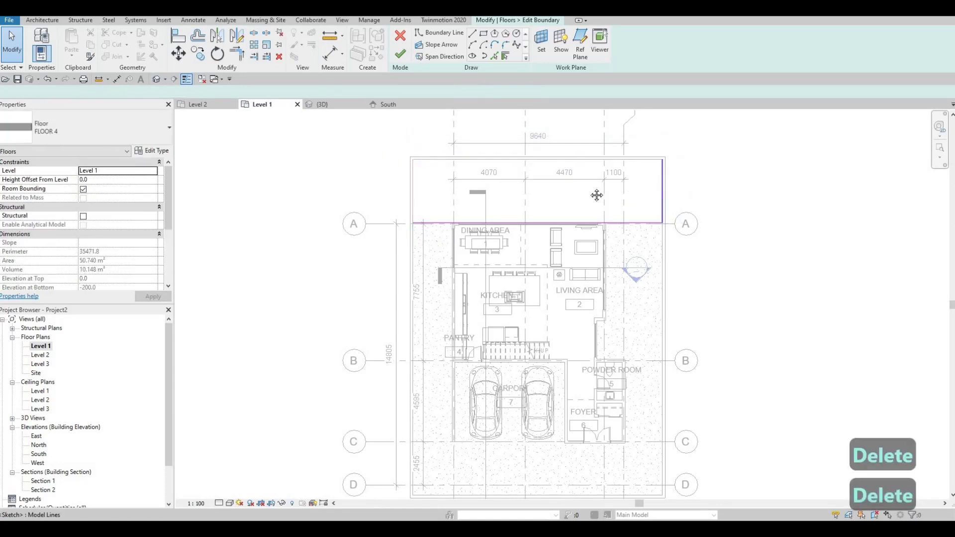
{"action": "left_click", "coordinate": [662, 185]}
{"action": "key", "text": "Delete"}
Create boundary lines by picking the inner faces of the two side boundary walls.
{"action": "scroll", "coordinate": [666, 201], "scroll_direction": "down", "scroll_amount": 1}
{"action": "middle_click_drag", "start_coordinate": [597, 195], "coordinate": [499, 207]}
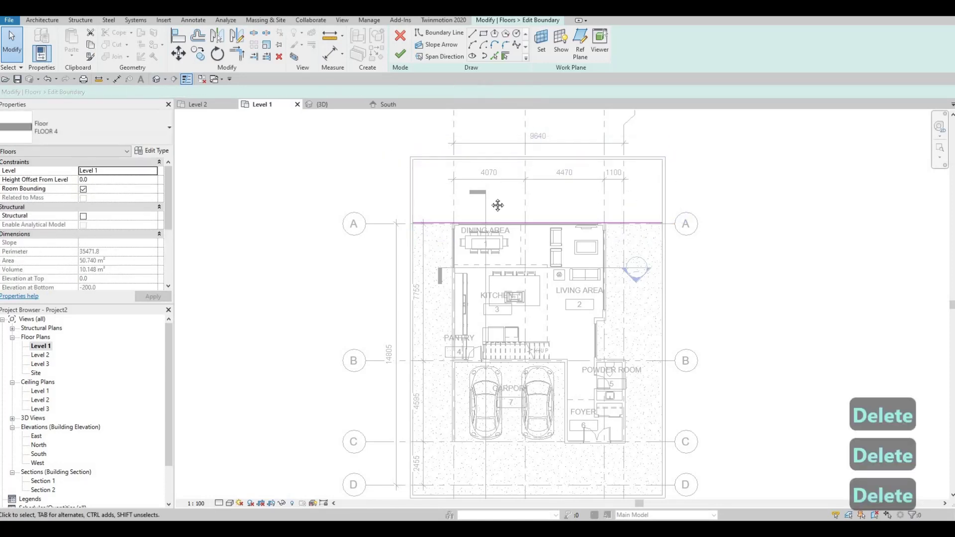
{"action": "left_click", "coordinate": [504, 58]}
{"action": "scroll", "coordinate": [490, 254], "scroll_direction": "up", "scroll_amount": 1}
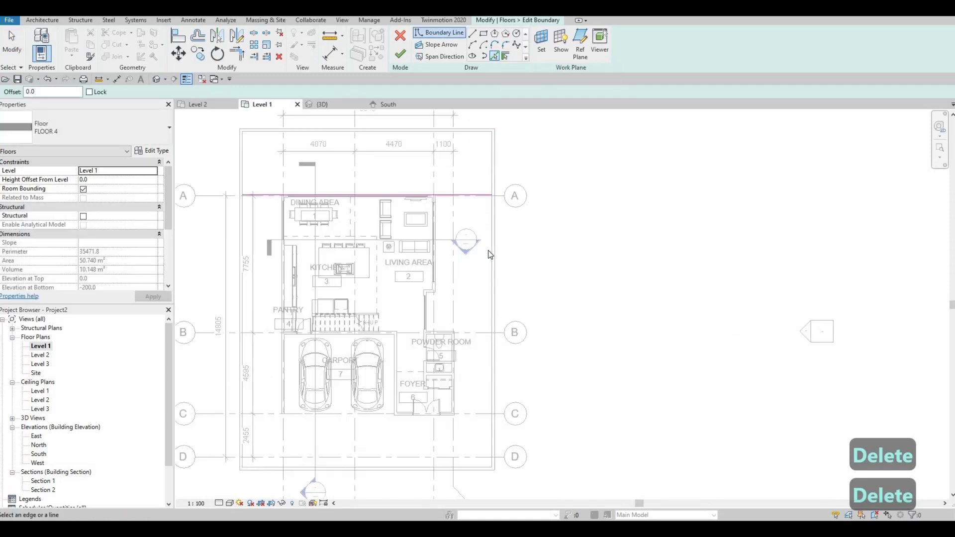
{"action": "left_click", "coordinate": [491, 254]}
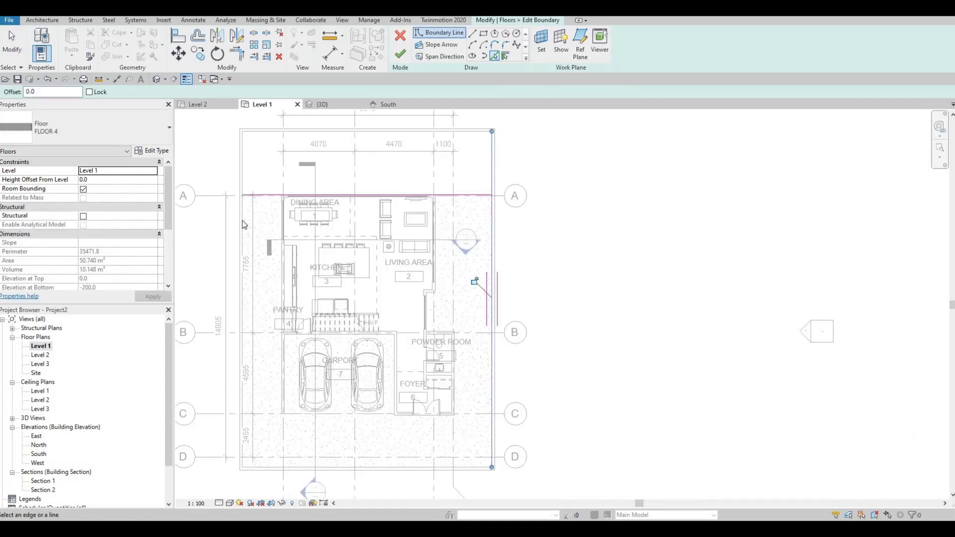
{"action": "left_click", "coordinate": [242, 229]}
{"action": "middle_click_drag", "start_coordinate": [350, 157], "coordinate": [393, 142]}
{"action": "scroll", "coordinate": [393, 142], "scroll_direction": "down", "scroll_amount": 2}
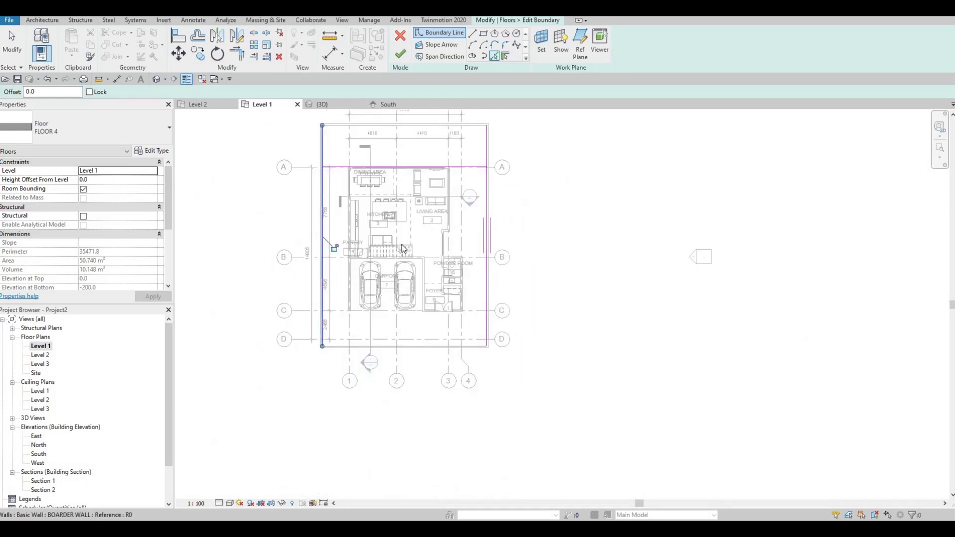
{"action": "middle_click_drag", "start_coordinate": [404, 249], "coordinate": [466, 242]}
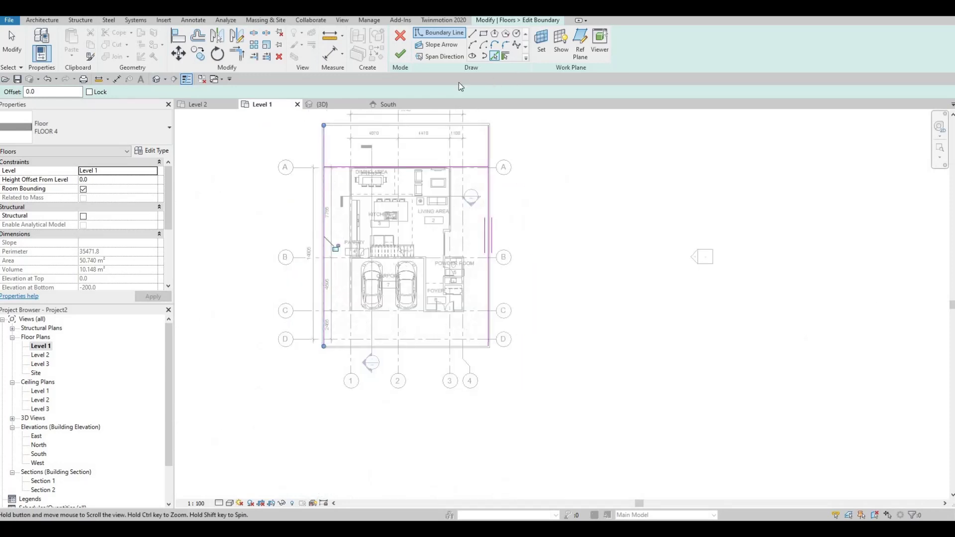
Sketch a large rectangular boundary around the whole lot, with its front edge in line with the front boundary wall's outer face.
{"action": "left_click", "coordinate": [483, 33]}
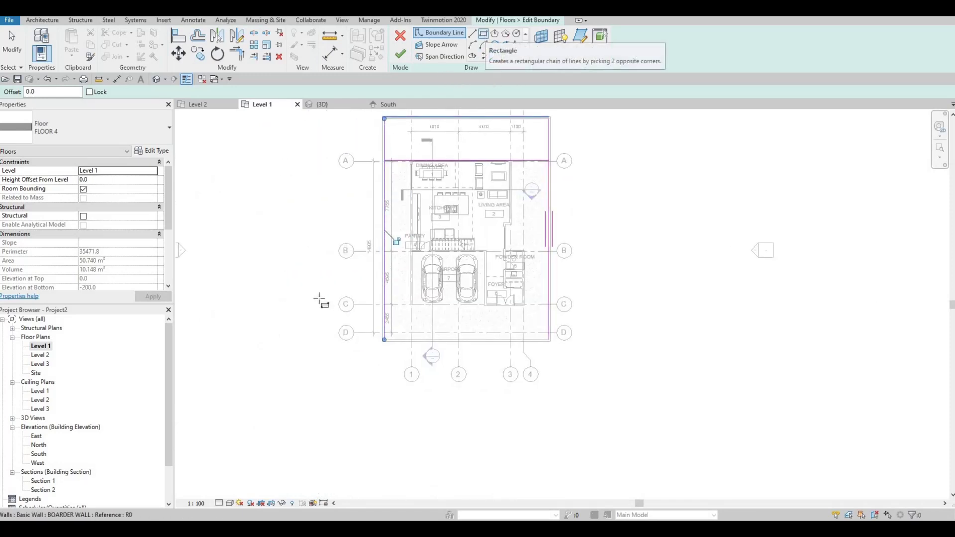
{"action": "left_click", "coordinate": [257, 342]}
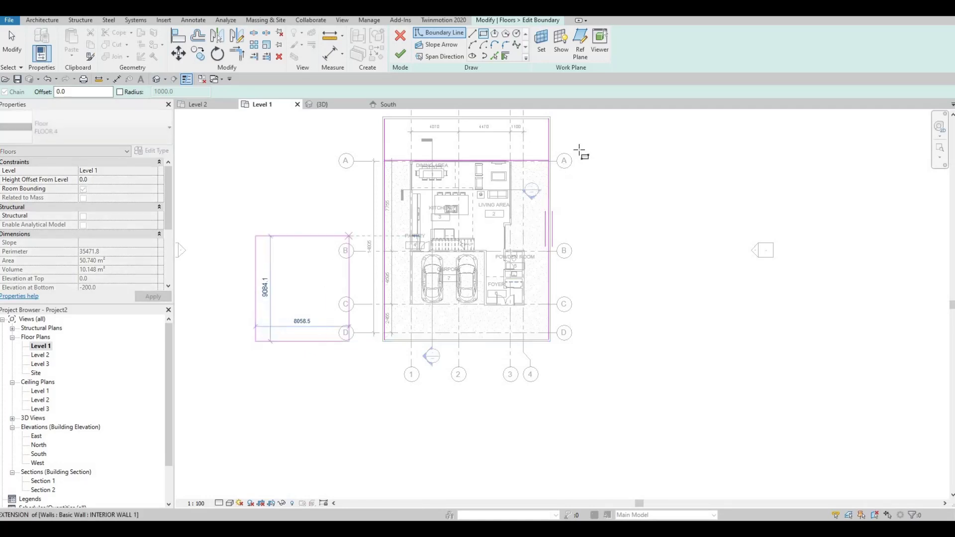
{"action": "middle_click_drag", "start_coordinate": [581, 148], "coordinate": [544, 205]}
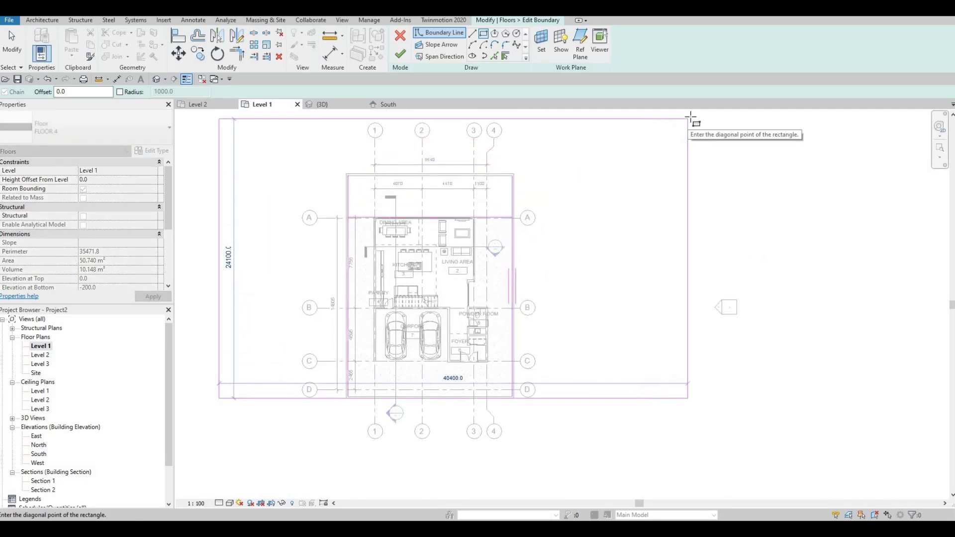
{"action": "left_click", "coordinate": [652, 123]}
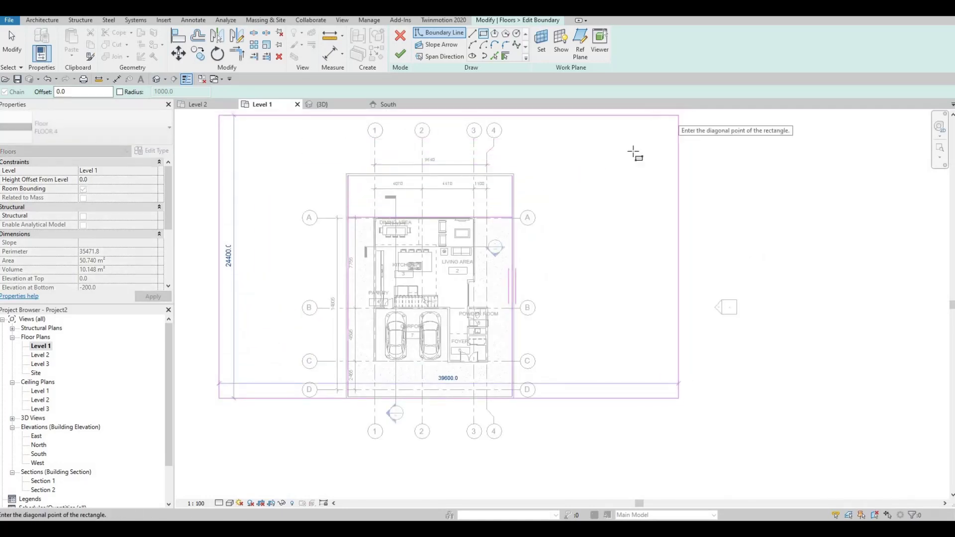
{"action": "key", "text": "Escape"}
{"action": "key", "text": "Escape"}
{"action": "key", "text": "Escape"}
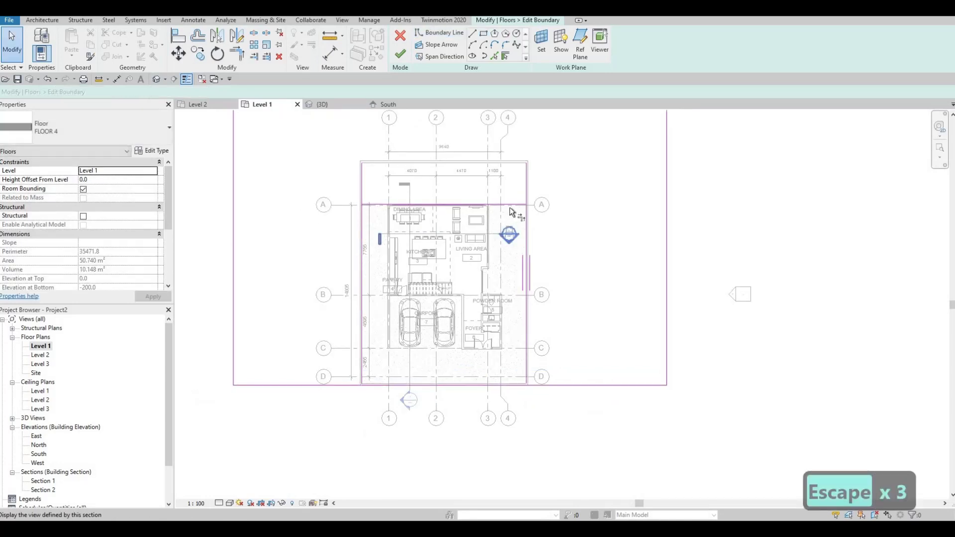
Trim the side wall boundary lines to corners with the line along grid A, keeping the parts running toward the front.
{"action": "key", "text": "t"}
{"action": "key", "text": "r"}
{"action": "left_click", "coordinate": [526, 214]}
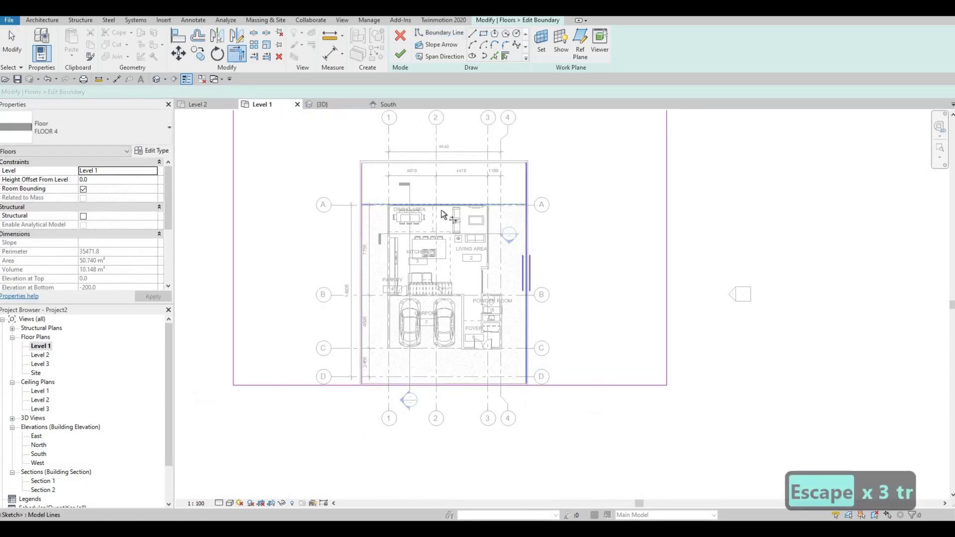
{"action": "left_click", "coordinate": [396, 205]}
{"action": "scroll", "coordinate": [396, 324], "scroll_direction": "up", "scroll_amount": 3}
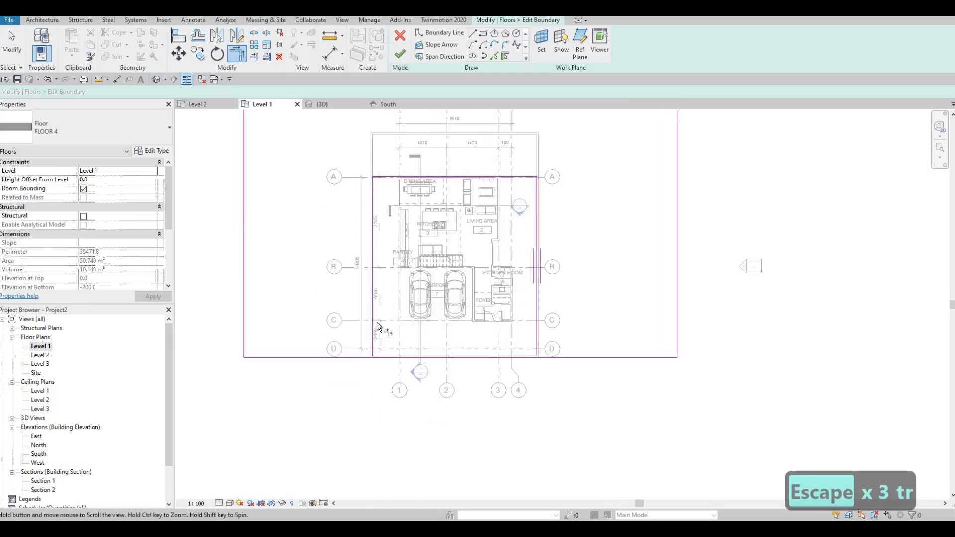
Trim the grid 1 side wall line and the large rectangle's front edge to a corner, keeping the part outside the wall.
{"action": "scroll", "coordinate": [401, 351], "scroll_direction": "up", "scroll_amount": 4}
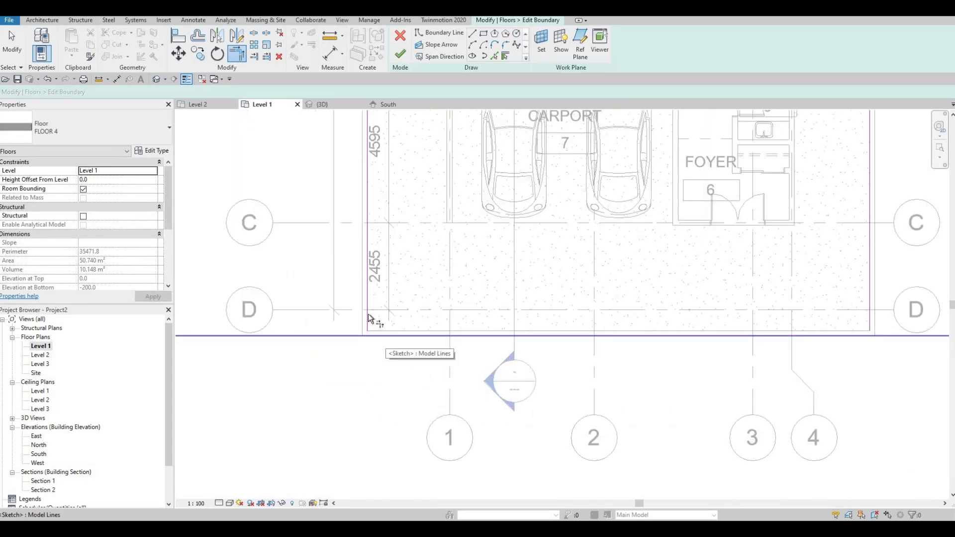
{"action": "left_click", "coordinate": [367, 316]}
{"action": "left_click", "coordinate": [404, 343]}
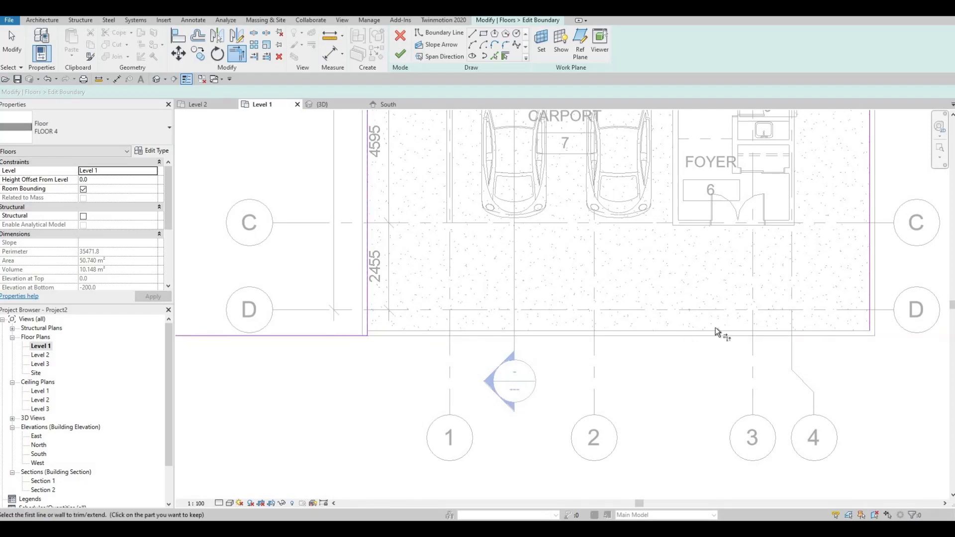
Draw a boundary line about 12134 mm long from the grid 4 side wall line at the front wall to the large rectangle's front corner.
{"action": "scroll", "coordinate": [572, 332], "scroll_direction": "down", "scroll_amount": 5}
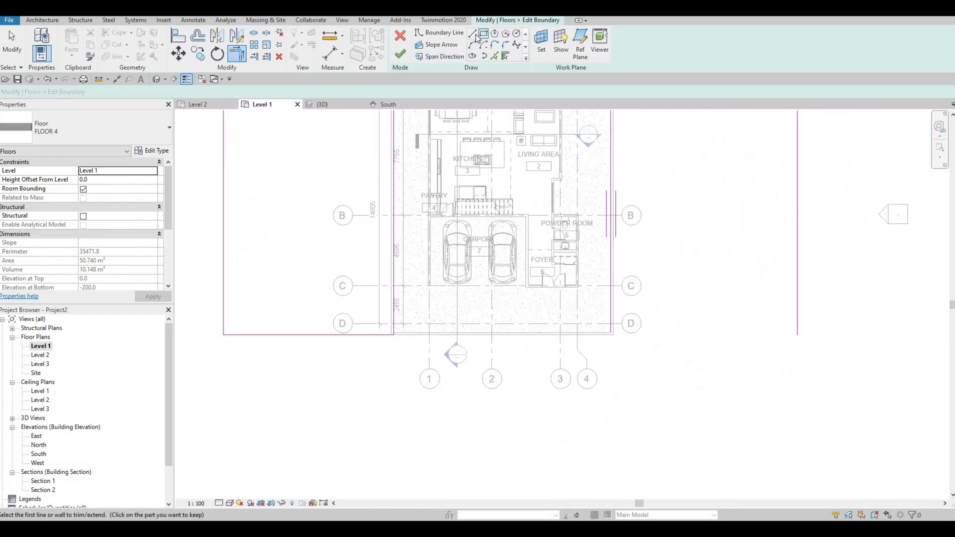
{"action": "scroll", "coordinate": [640, 320], "scroll_direction": "up", "scroll_amount": 3}
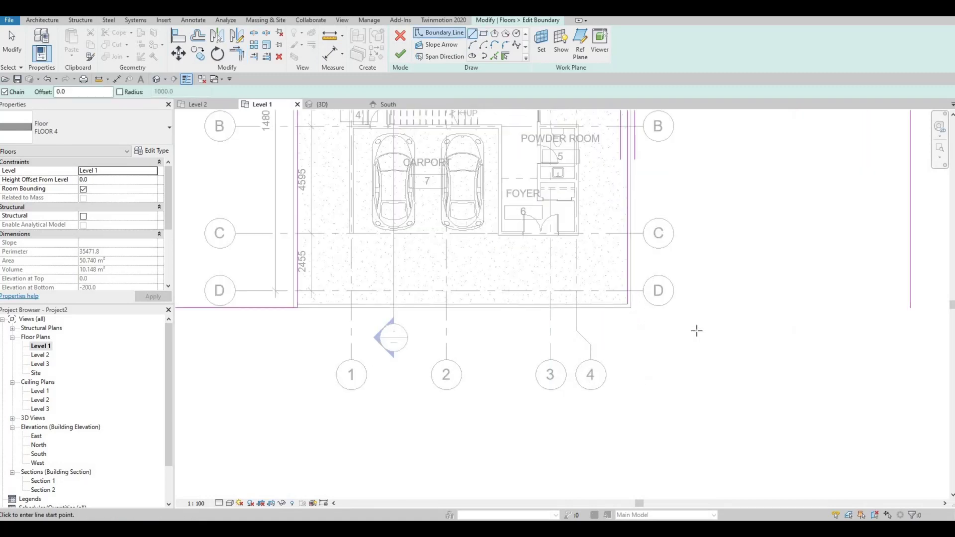
{"action": "scroll", "coordinate": [647, 319], "scroll_direction": "up", "scroll_amount": 2}
{"action": "middle_click_drag", "start_coordinate": [610, 307], "coordinate": [484, 325]}
{"action": "scroll", "coordinate": [480, 325], "scroll_direction": "down", "scroll_amount": 1}
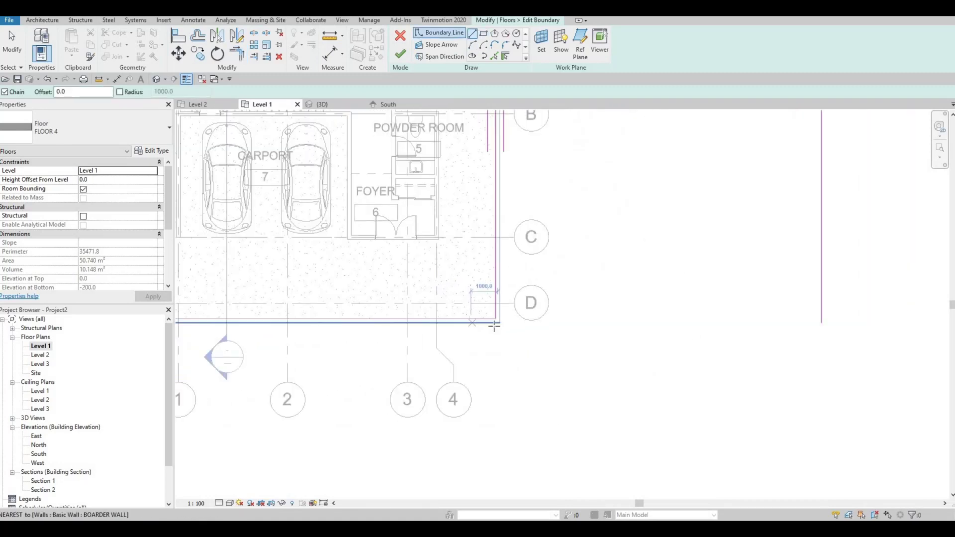
{"action": "scroll", "coordinate": [494, 326], "scroll_direction": "up", "scroll_amount": 3}
{"action": "left_click", "coordinate": [500, 323]}
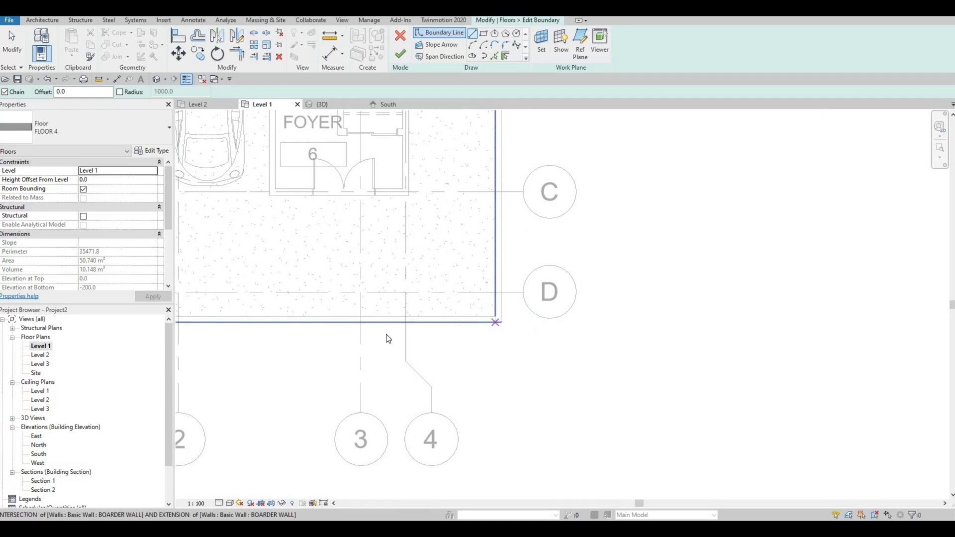
{"action": "middle_click_drag", "start_coordinate": [663, 332], "coordinate": [391, 336]}
{"action": "scroll", "coordinate": [391, 335], "scroll_direction": "down", "scroll_amount": 1}
{"action": "left_click", "coordinate": [678, 327]}
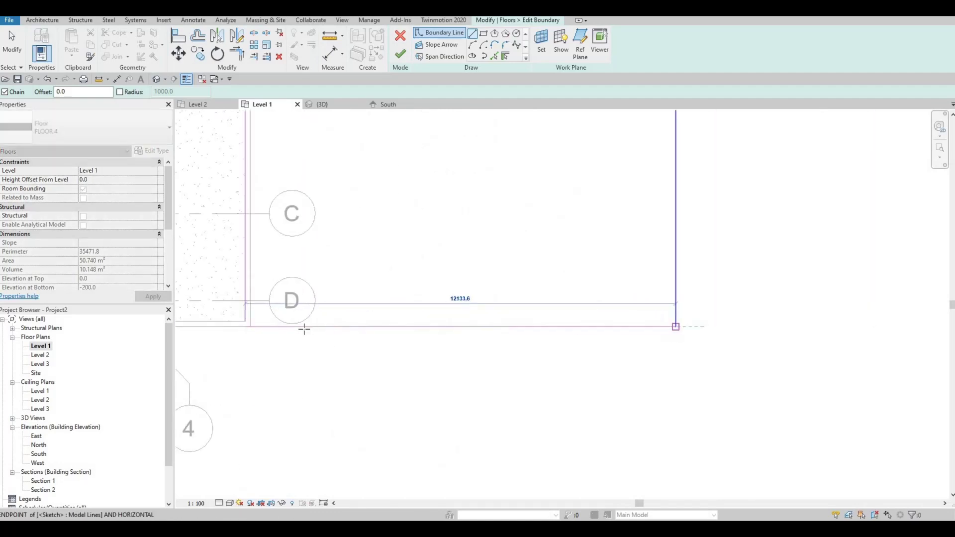
Trim the grid 4 side wall boundary line and the new front line to a corner at the front wall.
{"action": "key", "text": "Escape"}
{"action": "key", "text": "Escape"}
{"action": "key", "text": "t"}
{"action": "key", "text": "r"}
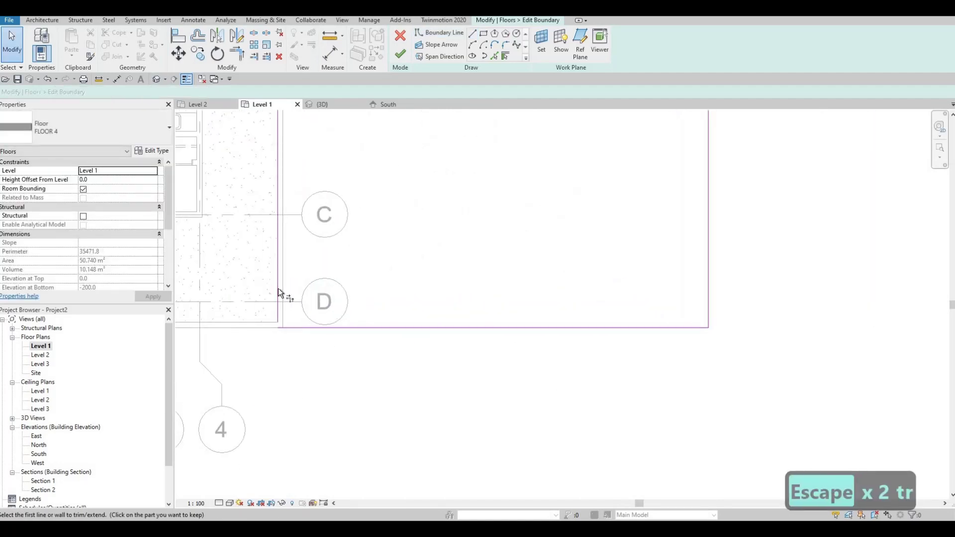
{"action": "left_click", "coordinate": [303, 328]}
{"action": "key", "text": "Escape"}
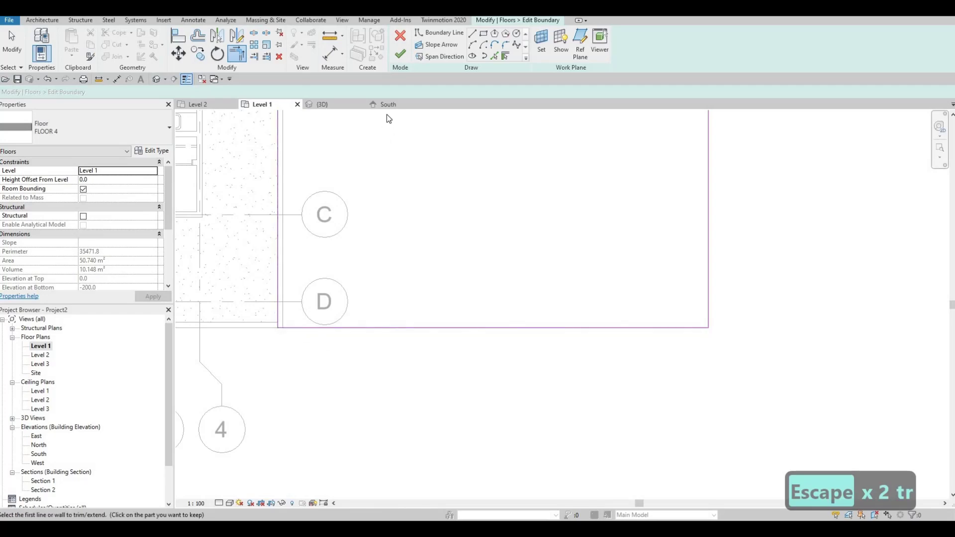
Finish the grass floor's boundary sketch and clear the selection.
{"action": "scroll", "coordinate": [668, 236], "scroll_direction": "down", "scroll_amount": 2}
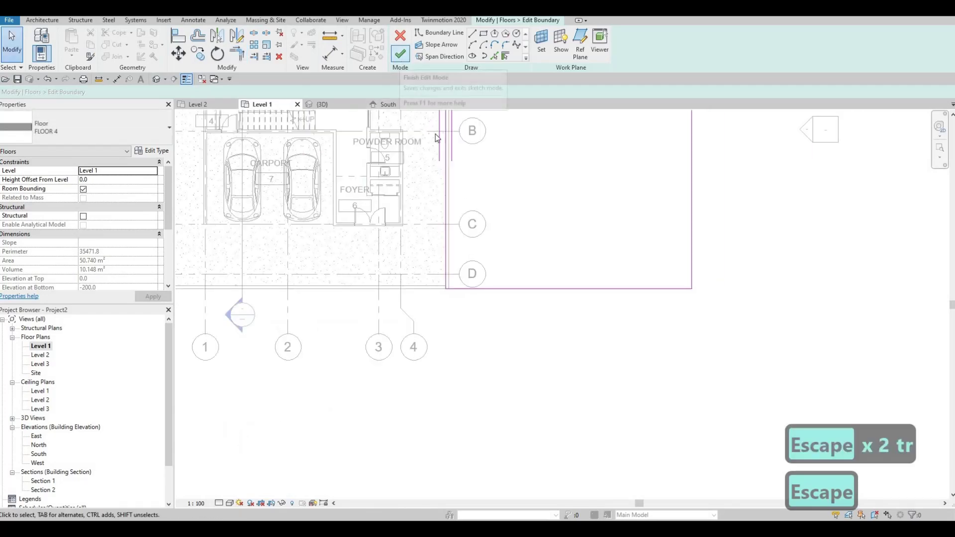
{"action": "left_click", "coordinate": [401, 53]}
{"action": "key", "text": "Escape"}
{"action": "scroll", "coordinate": [658, 311], "scroll_direction": "down", "scroll_amount": 2}
{"action": "key", "text": "Escape"}
{"action": "middle_click_drag", "start_coordinate": [667, 307], "coordinate": [666, 404]}
{"action": "scroll", "coordinate": [672, 389], "scroll_direction": "down", "scroll_amount": 1}
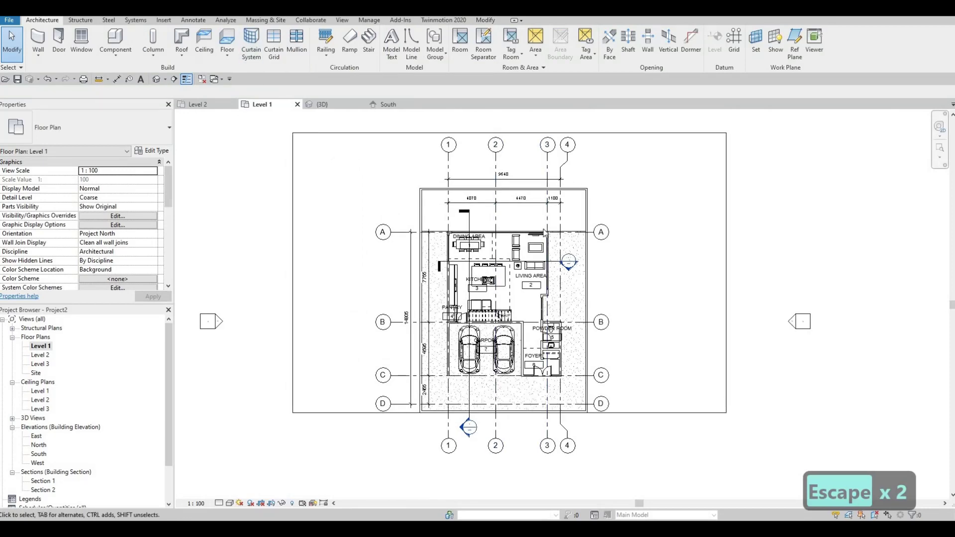
Select the paving floor beneath the front wall in the 3D view and open its boundary for editing in the Level 1 plan.
{"action": "left_click", "coordinate": [158, 79]}
{"action": "middle_click_drag", "start_coordinate": [507, 247], "coordinate": [566, 356], "text": "shift"}
{"action": "left_click", "coordinate": [510, 366]}
{"action": "scroll", "coordinate": [569, 352], "scroll_direction": "up", "scroll_amount": 3}
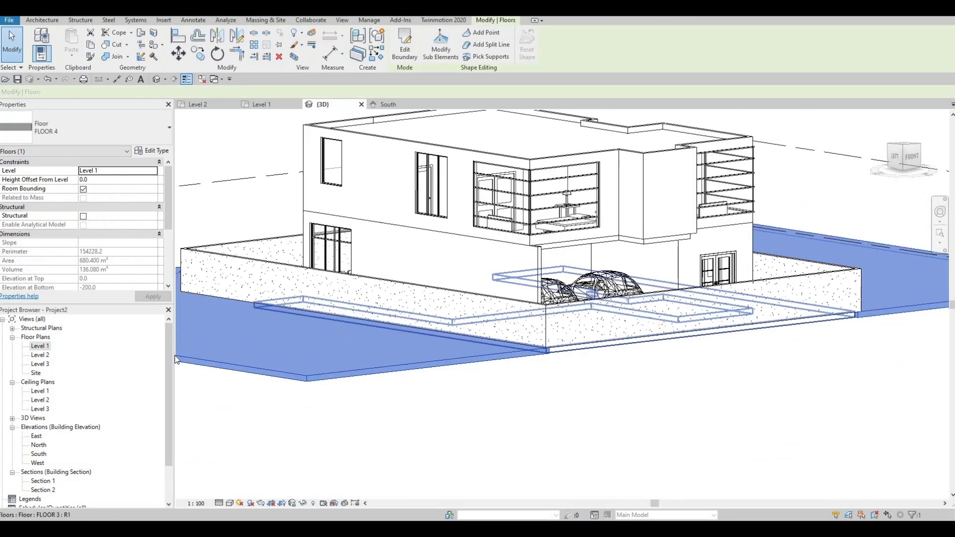
{"action": "left_click", "coordinate": [563, 350]}
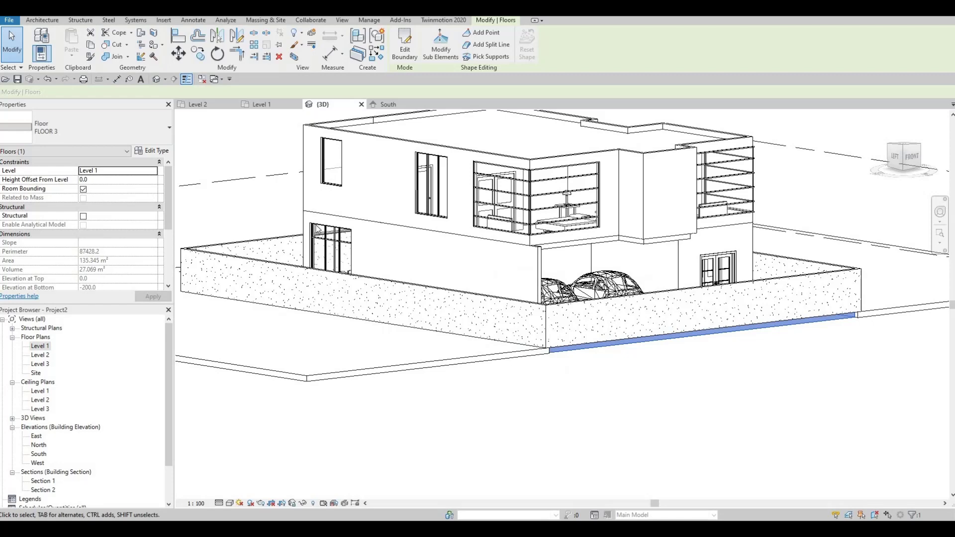
{"action": "double_click", "coordinate": [39, 346]}
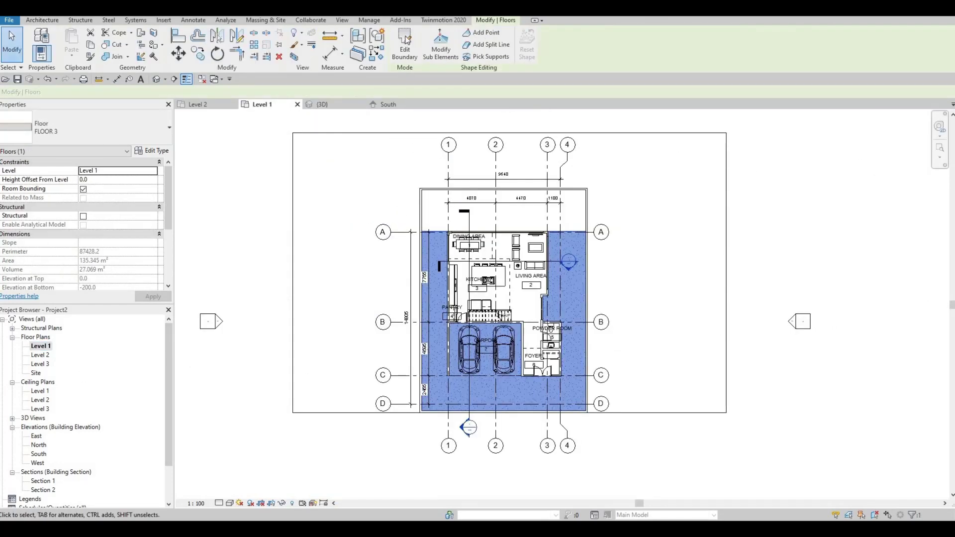
{"action": "left_click", "coordinate": [406, 38]}
Move the paving floor's front boundary line out to the front wall's outer face and finish the sketch.
{"action": "scroll", "coordinate": [354, 413], "scroll_direction": "up", "scroll_amount": 5}
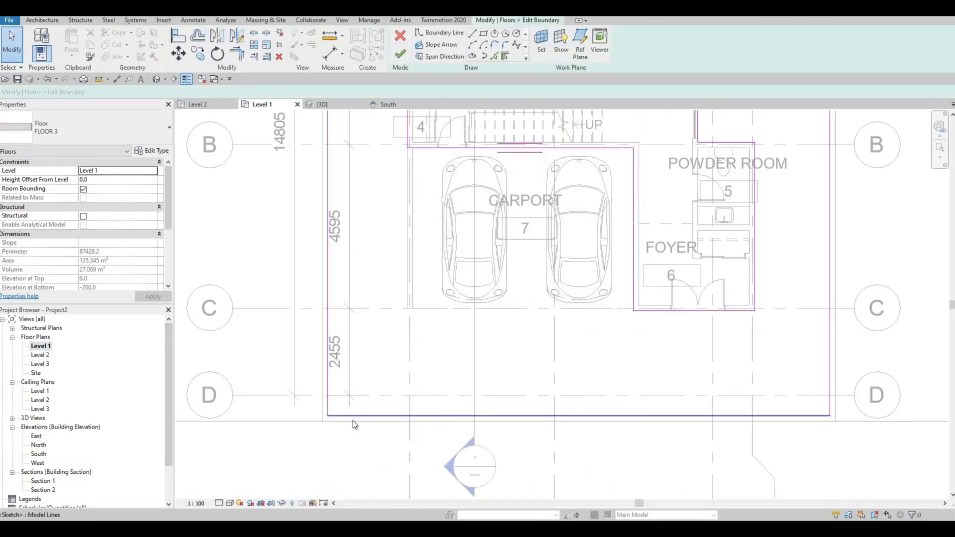
{"action": "left_click", "coordinate": [355, 415]}
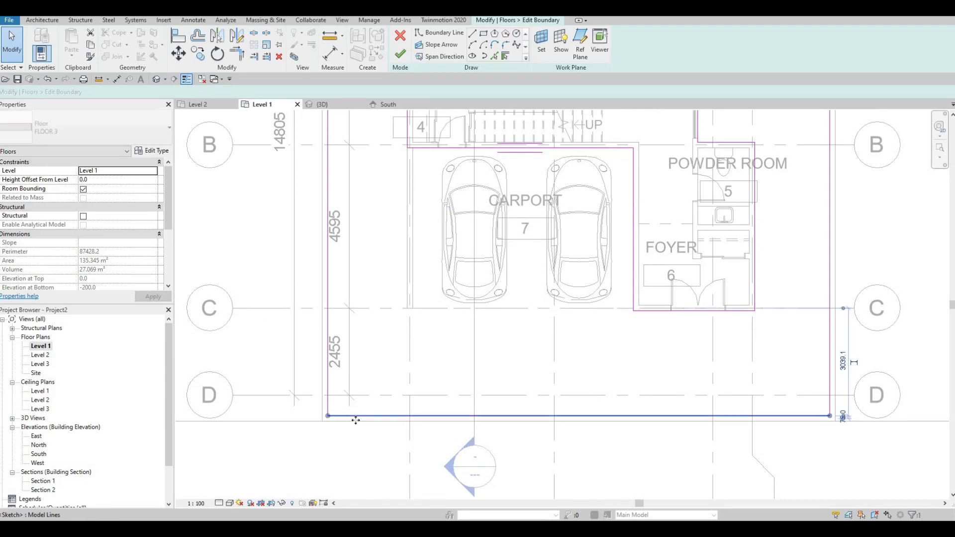
{"action": "left_click_drag", "start_coordinate": [356, 427], "coordinate": [358, 433]}
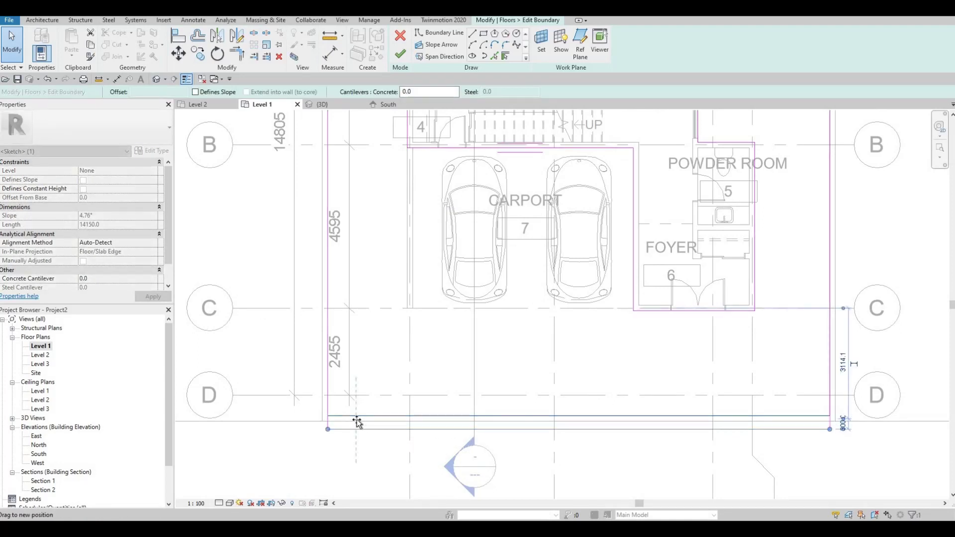
{"action": "left_click", "coordinate": [400, 54]}
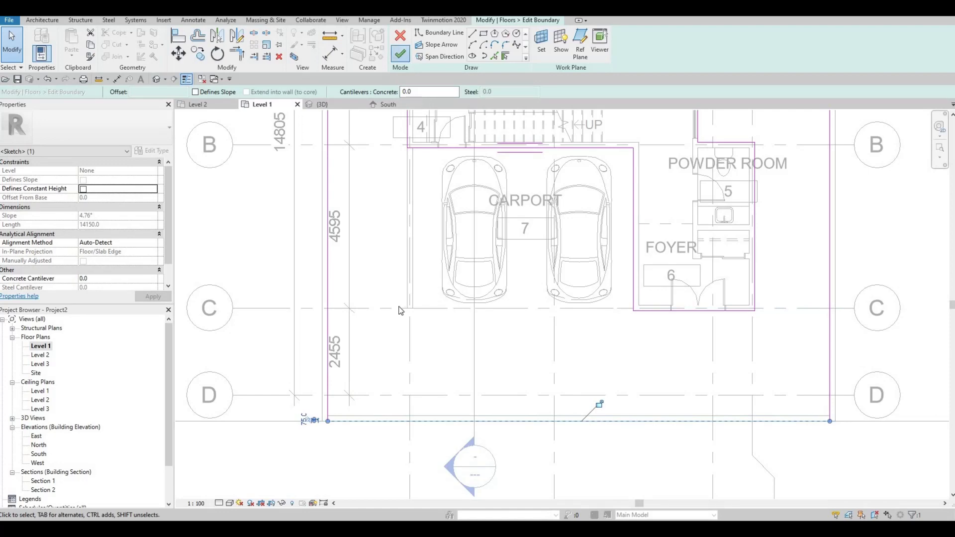
{"action": "middle_click_drag", "start_coordinate": [358, 294], "coordinate": [380, 273]}
{"action": "key", "text": "Escape"}
{"action": "scroll", "coordinate": [380, 272], "scroll_direction": "down", "scroll_amount": 5}
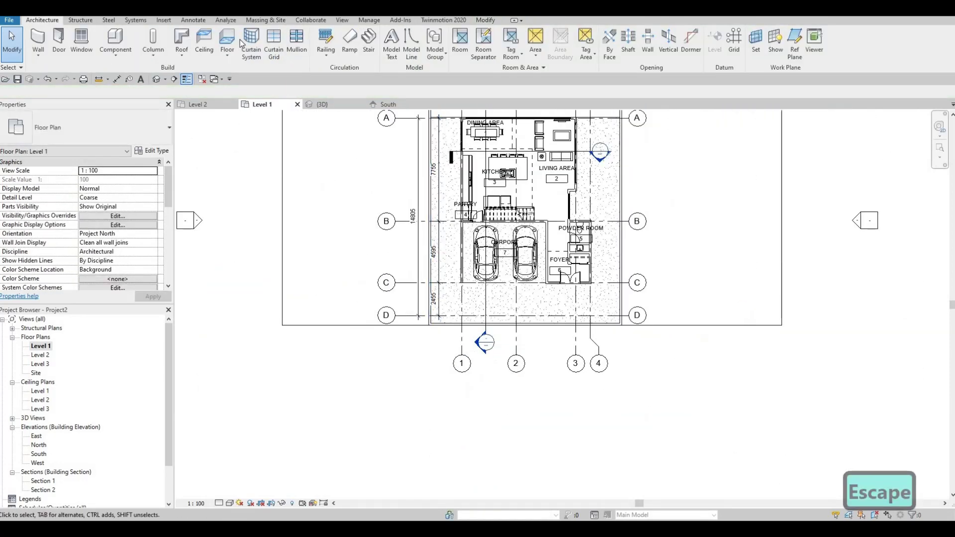
Start a new floor and duplicate the FLOOR 4 type as FLOOR 5.
{"action": "left_click", "coordinate": [227, 42]}
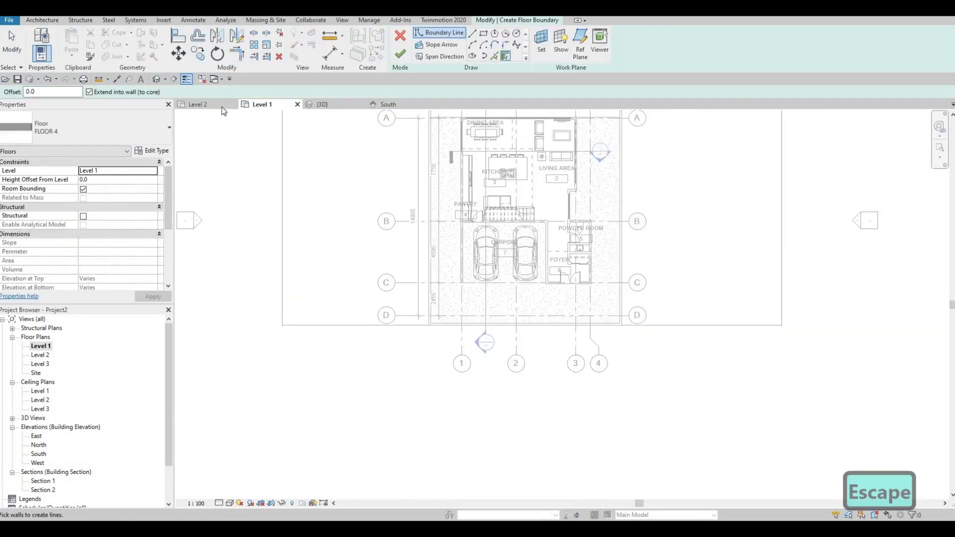
{"action": "left_click", "coordinate": [152, 150]}
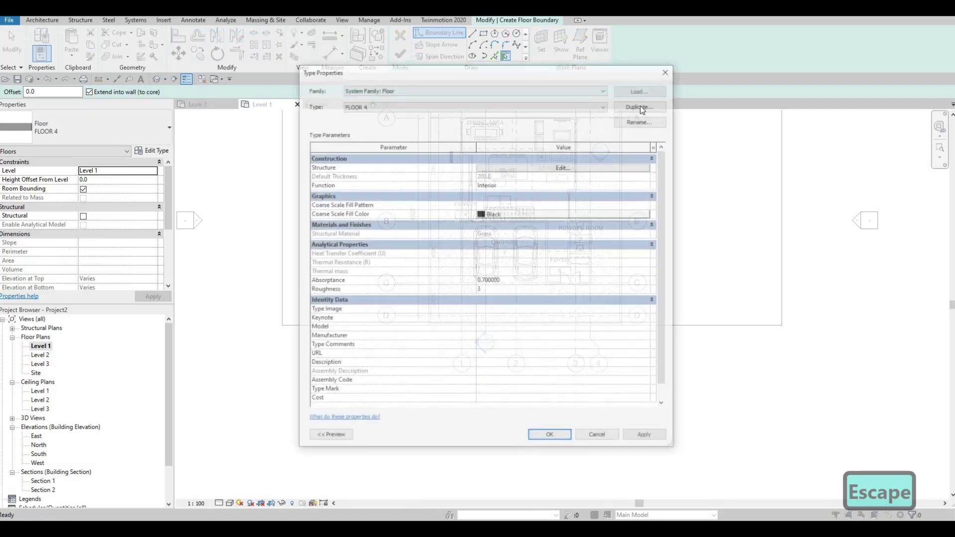
{"action": "left_click", "coordinate": [641, 105]}
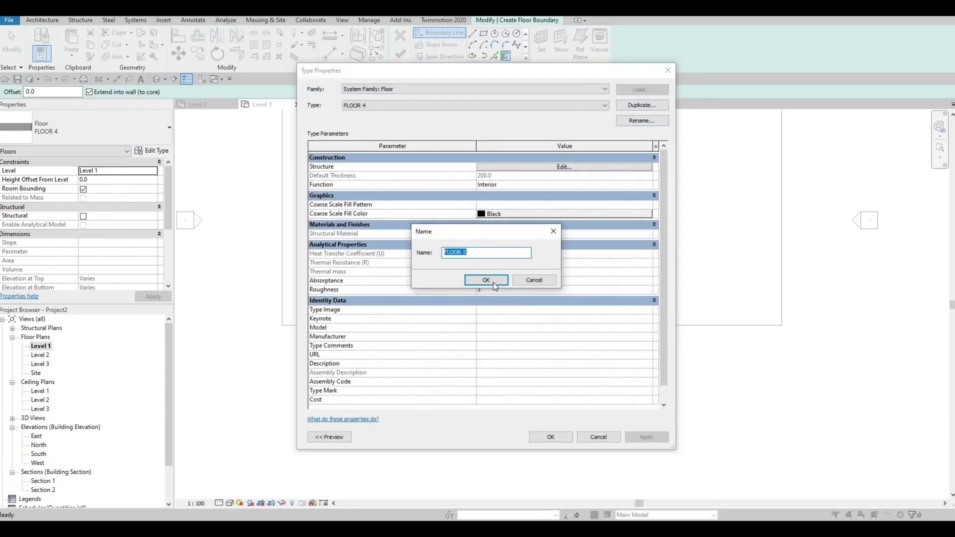
{"action": "key", "text": "Return"}
Set the structure layer material of FLOOR 5 to Concrete, Precast and apply the type to the new floor.
{"action": "left_click", "coordinate": [510, 168]}
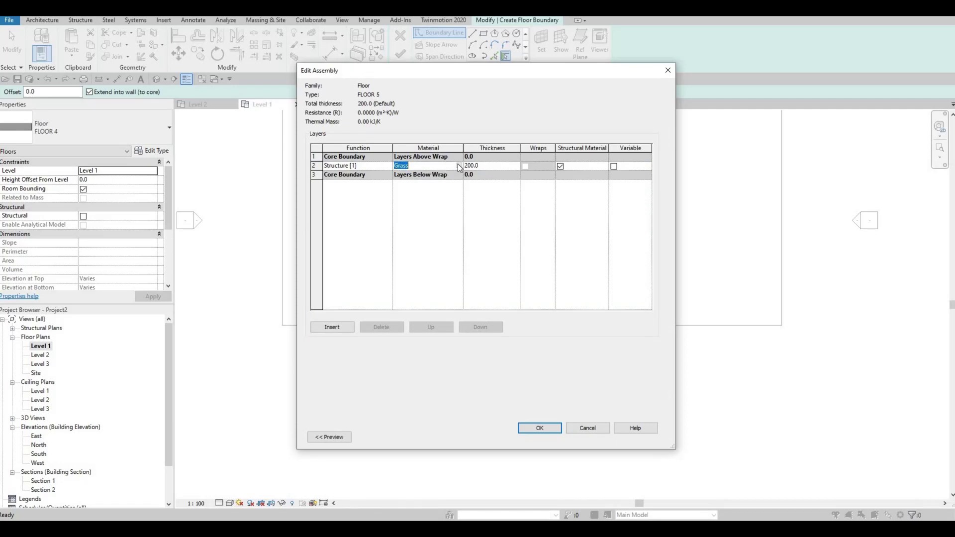
{"action": "left_click", "coordinate": [458, 166]}
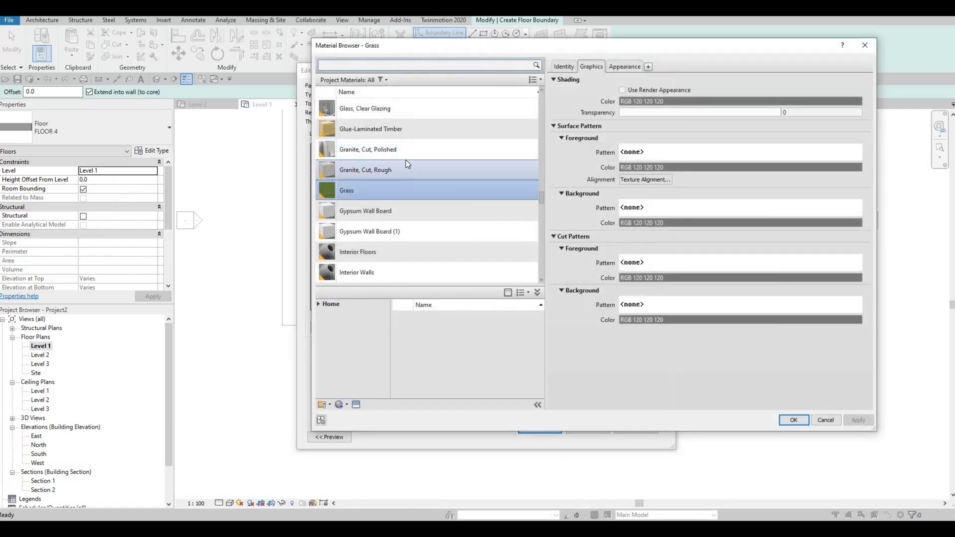
{"action": "scroll", "coordinate": [402, 189], "scroll_direction": "up", "scroll_amount": 10}
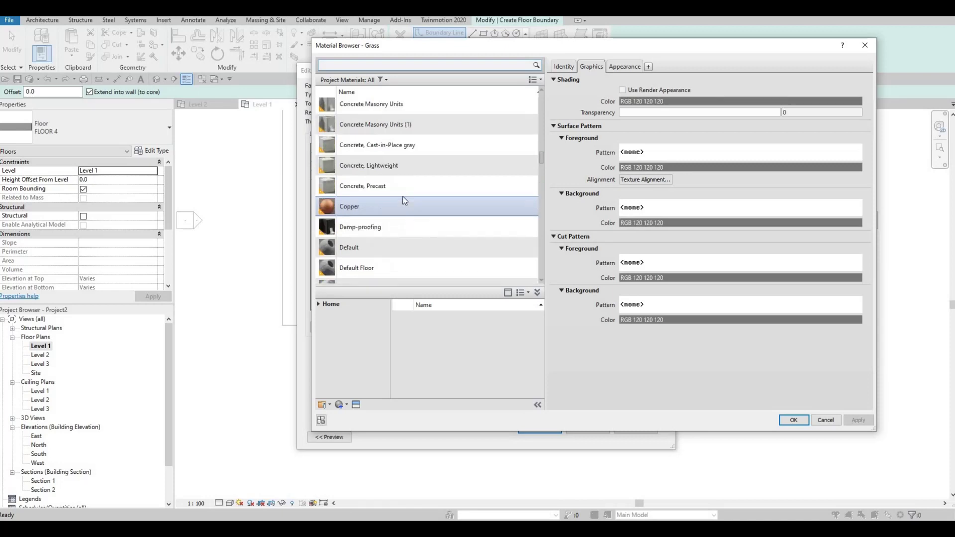
{"action": "scroll", "coordinate": [426, 248], "scroll_direction": "down", "scroll_amount": 3}
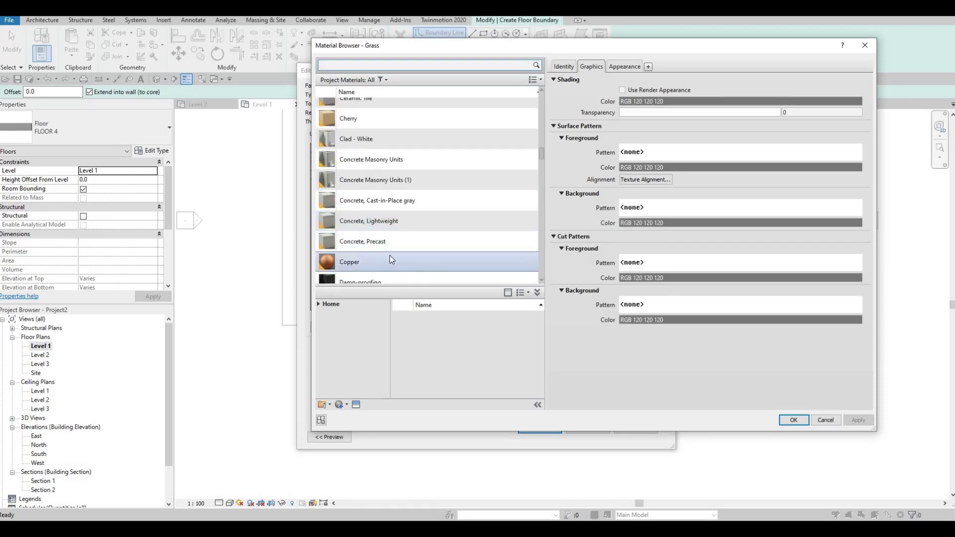
{"action": "left_click", "coordinate": [393, 243]}
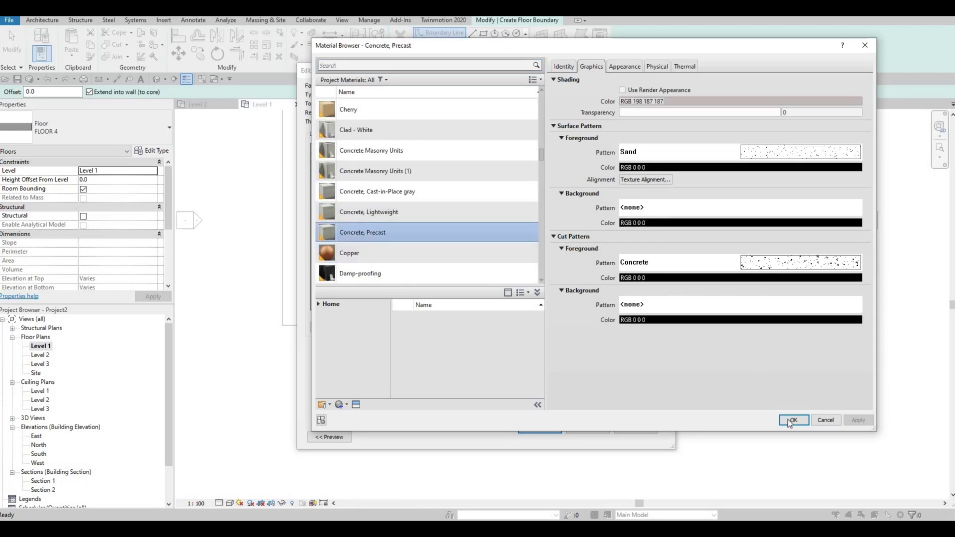
{"action": "key", "text": "Return"}
{"action": "left_click", "coordinate": [545, 427]}
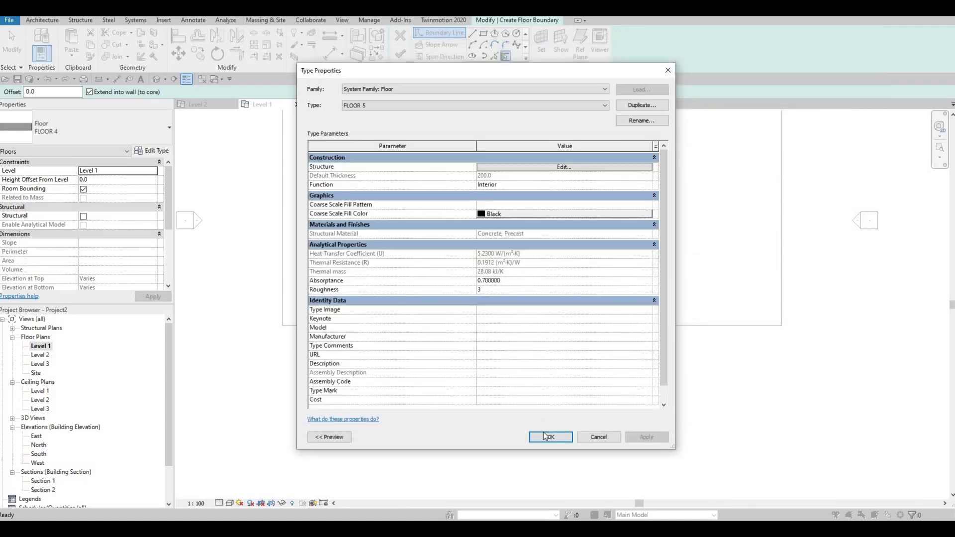
{"action": "key", "text": "Return"}
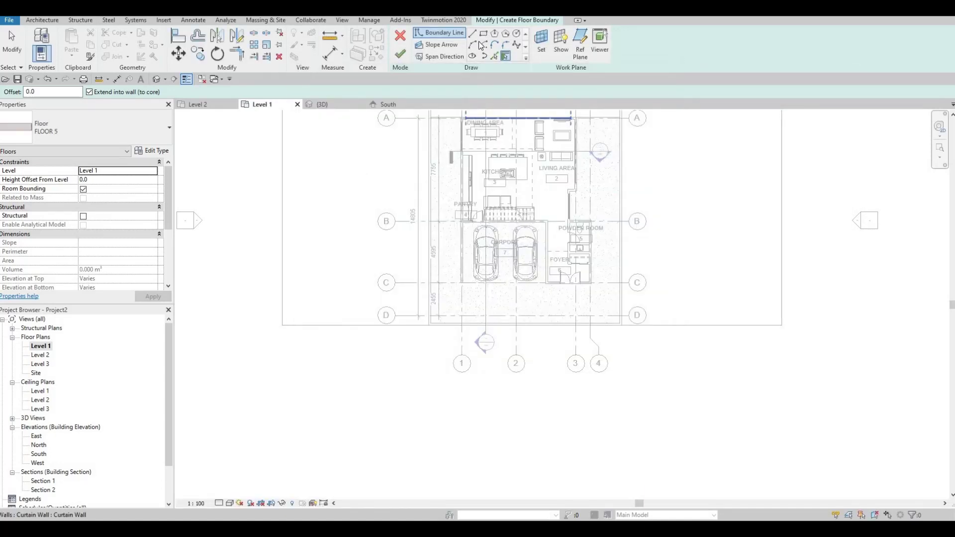
Sketch a rectangular floor boundary about 37 m wide and 11 m deep from the grass floor's front corner, along the front of the lot.
{"action": "left_click", "coordinate": [284, 323]}
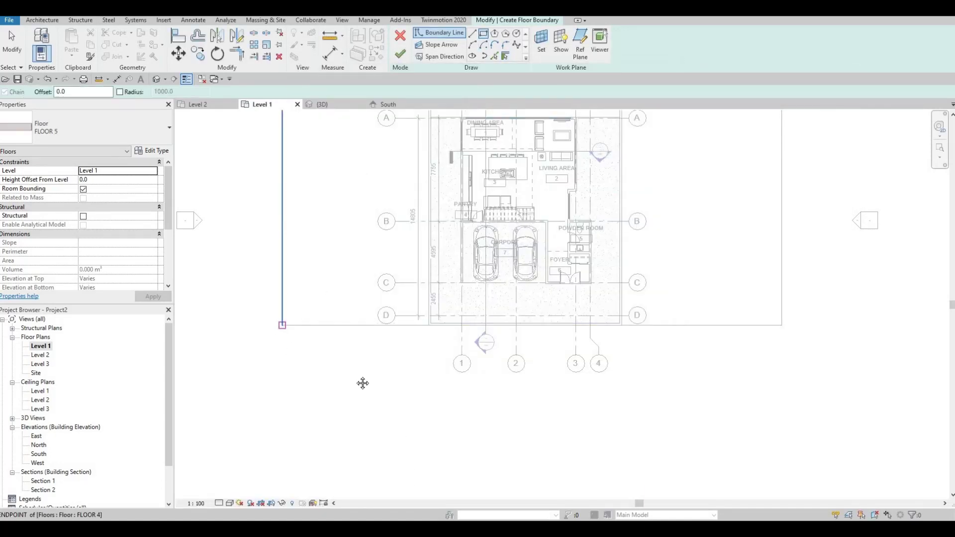
{"action": "middle_click_drag", "start_coordinate": [785, 478], "coordinate": [721, 383]}
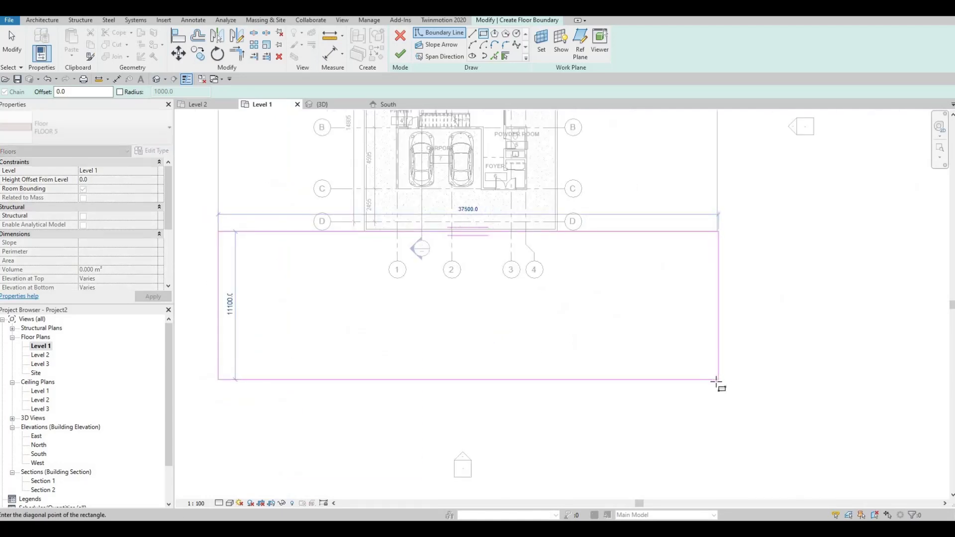
{"action": "left_click", "coordinate": [714, 383]}
{"action": "key", "text": "Escape"}
{"action": "key", "text": "Escape"}
Align the rectangle's side edge nearest grid 4 with the grass floor's outer edge and finish the precast concrete floor.
{"action": "key", "text": "a"}
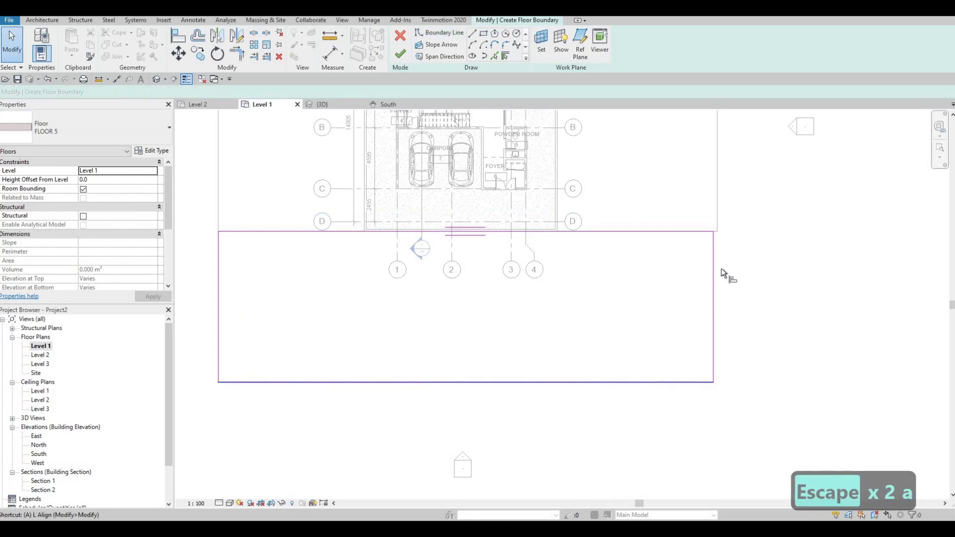
{"action": "key", "text": "l"}
{"action": "left_click", "coordinate": [710, 274]}
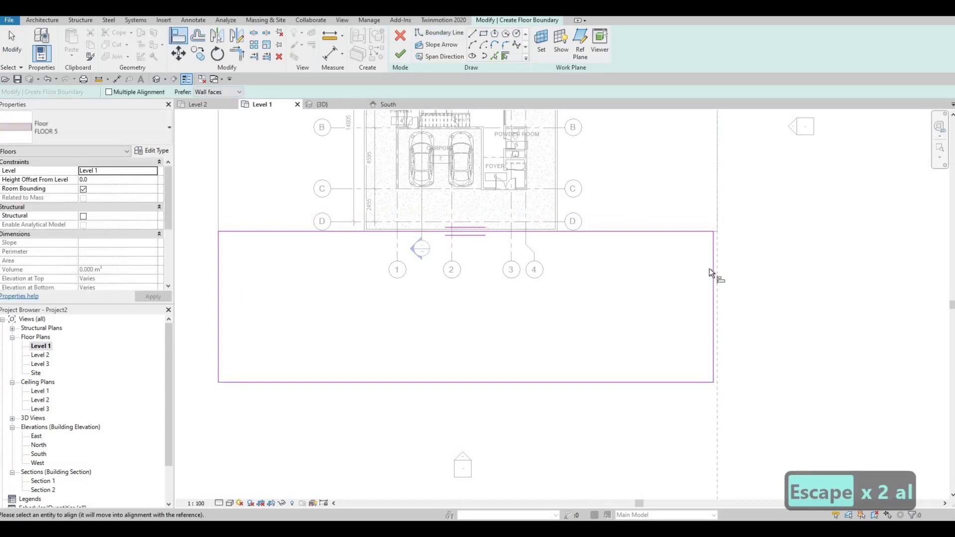
{"action": "left_click", "coordinate": [714, 303]}
{"action": "key", "text": "Escape"}
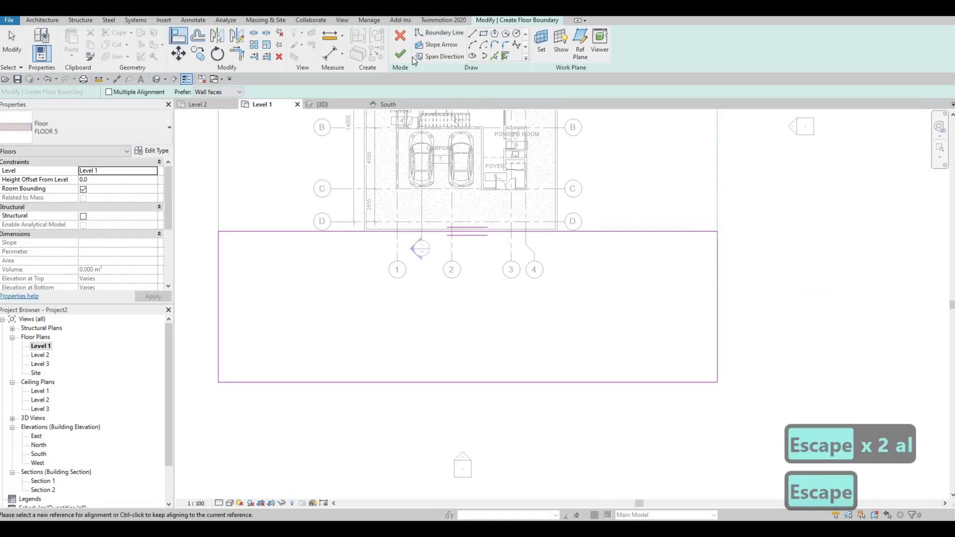
{"action": "left_click", "coordinate": [401, 56]}
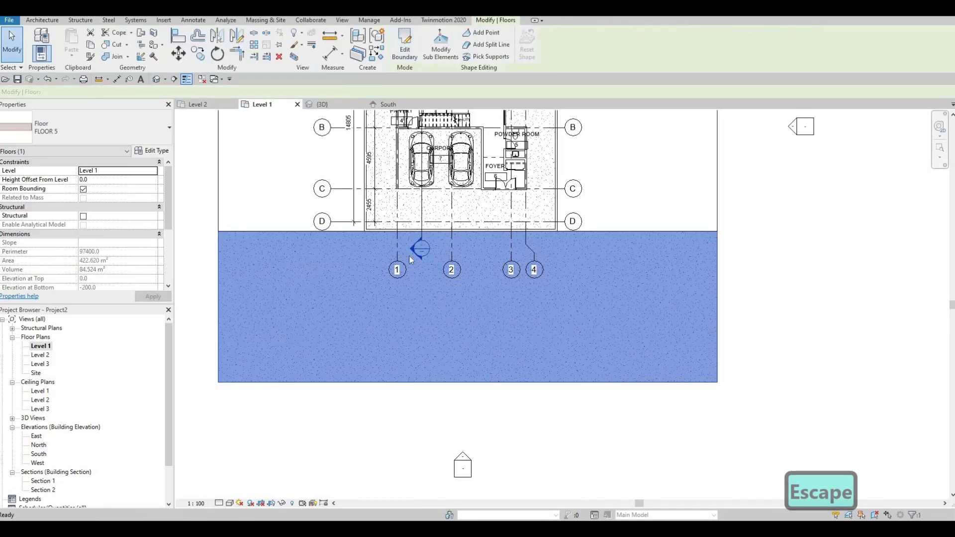
{"action": "key", "text": "Escape"}
{"action": "key", "text": "Escape"}
{"action": "middle_click_drag", "start_coordinate": [409, 256], "coordinate": [421, 323]}
{"action": "scroll", "coordinate": [420, 322], "scroll_direction": "up", "scroll_amount": 1}
{"action": "scroll", "coordinate": [421, 323], "scroll_direction": "down", "scroll_amount": 3}
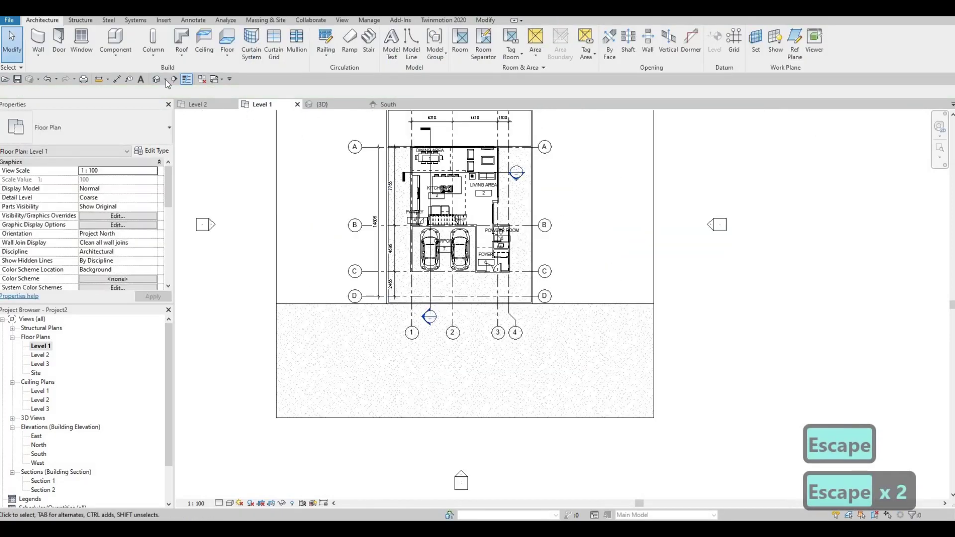
Examine the front precast concrete floor, boundary wall and carport from the front in 3D, and return to the Level 1 plan.
{"action": "left_click", "coordinate": [158, 79]}
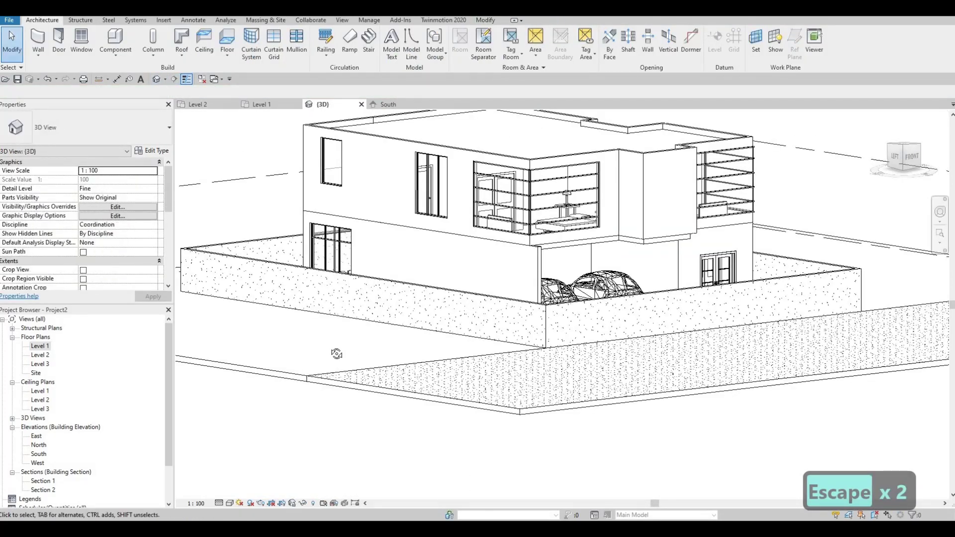
{"action": "scroll", "coordinate": [368, 357], "scroll_direction": "up", "scroll_amount": 2}
{"action": "middle_click_drag", "start_coordinate": [368, 358], "coordinate": [487, 356], "text": "shift"}
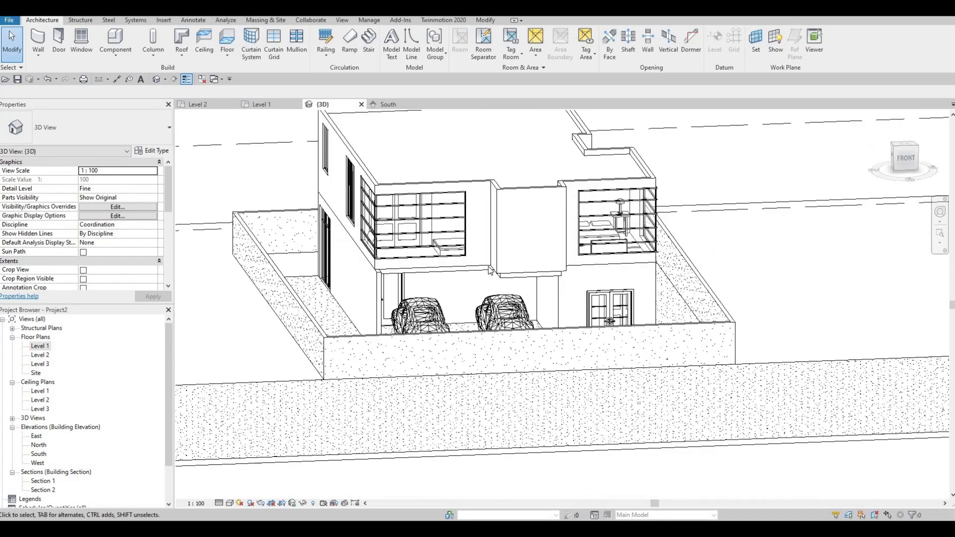
{"action": "middle_click_drag", "start_coordinate": [351, 247], "coordinate": [356, 234]}
{"action": "scroll", "coordinate": [356, 234], "scroll_direction": "down", "scroll_amount": 2}
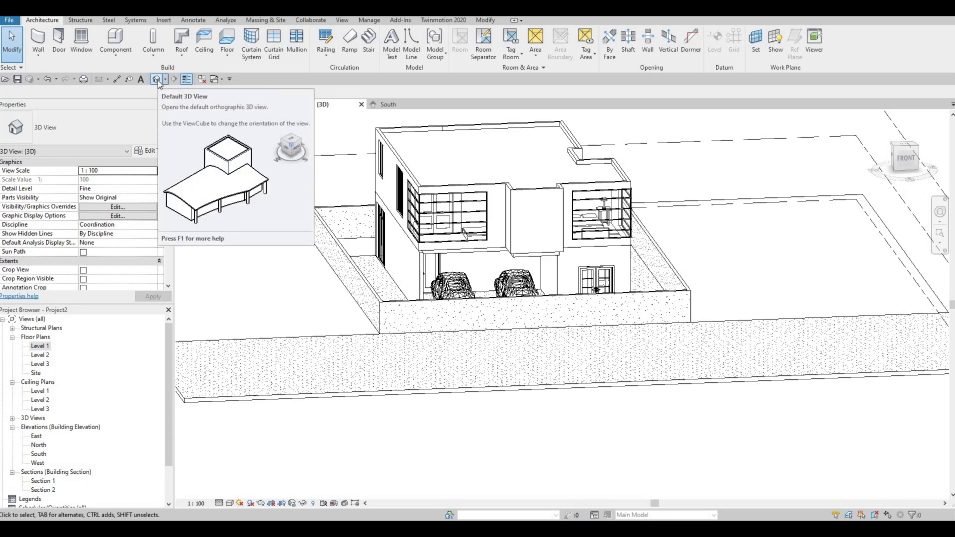
{"action": "key", "text": "Escape"}
{"action": "key", "text": "Escape"}
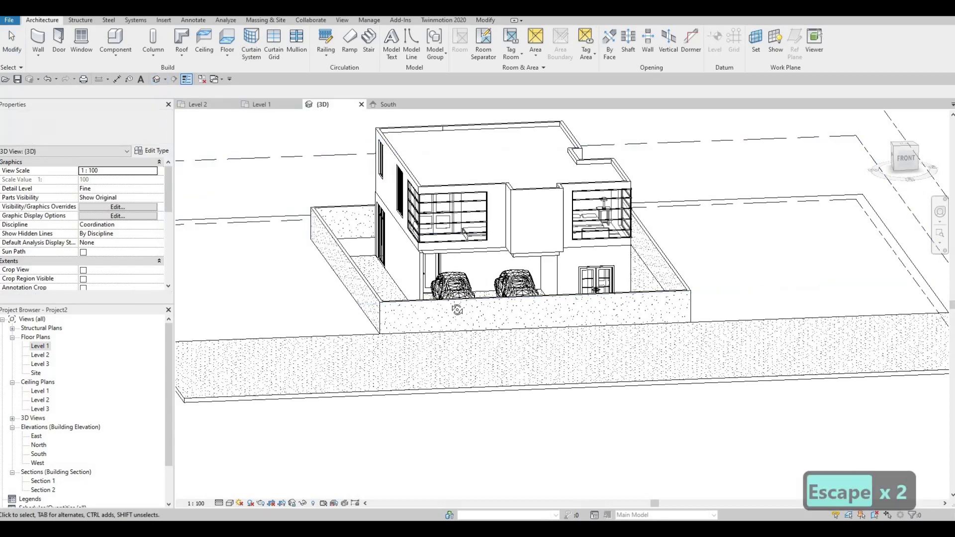
{"action": "middle_click_drag", "start_coordinate": [474, 341], "coordinate": [527, 403], "text": "shift"}
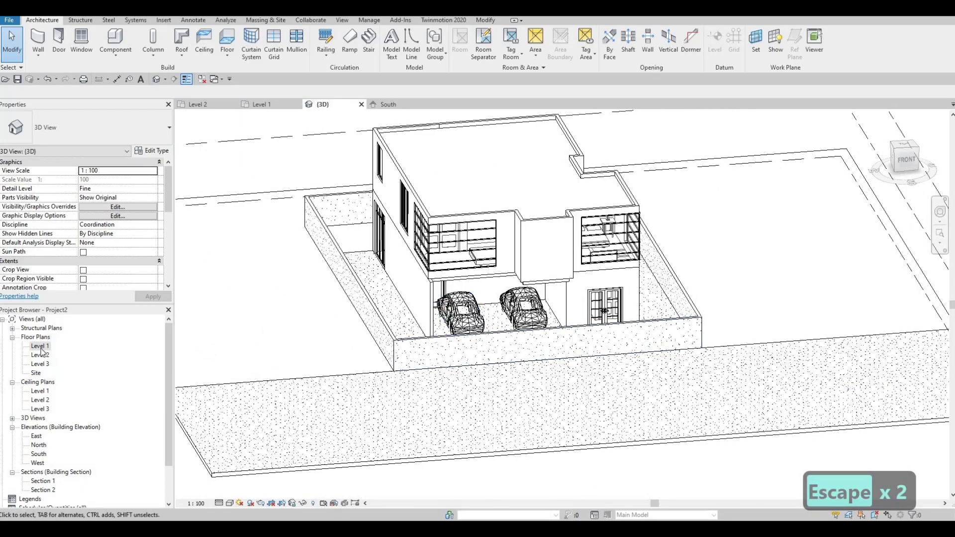
{"action": "left_click", "coordinate": [262, 105]}
{"action": "key", "text": "Escape"}
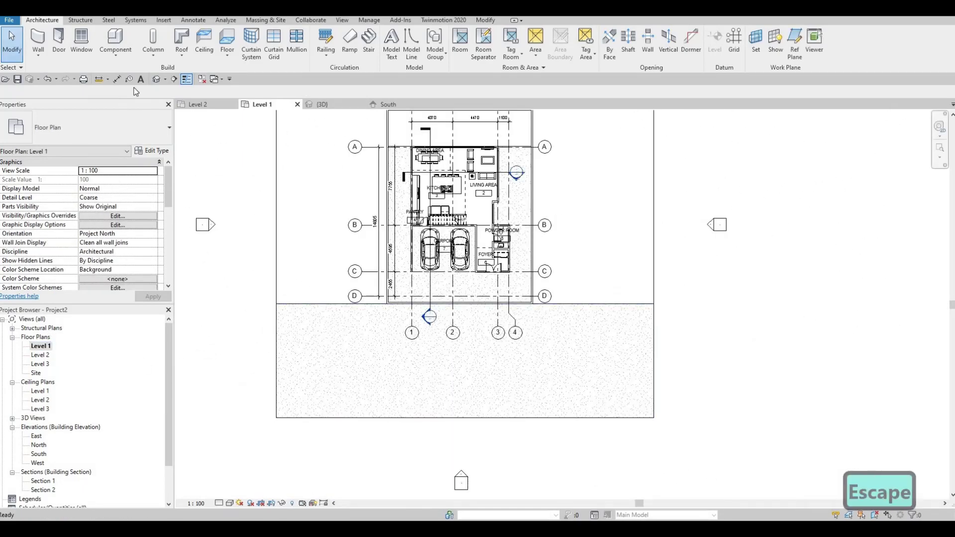
{"action": "left_click", "coordinate": [165, 80]}
{"action": "left_click", "coordinate": [173, 103]}
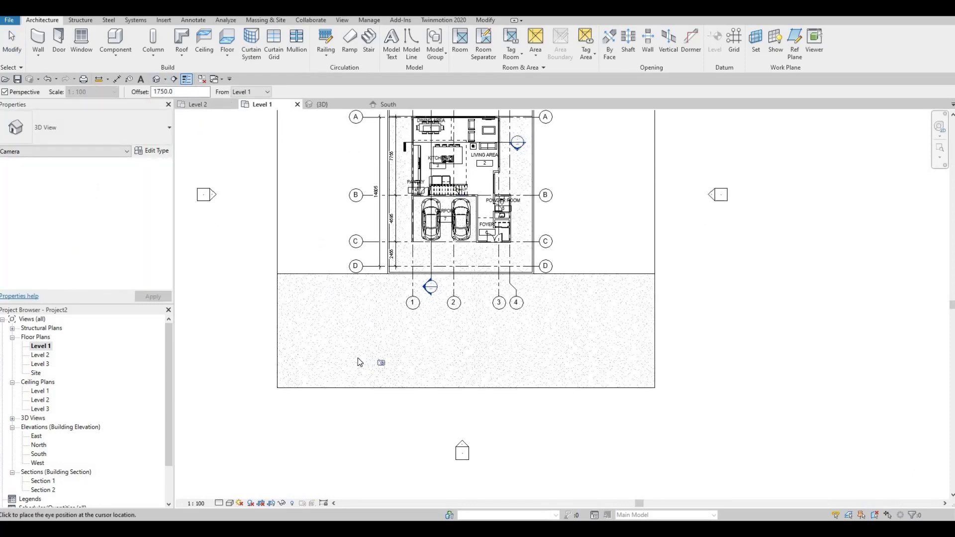
{"action": "left_click", "coordinate": [348, 355]}
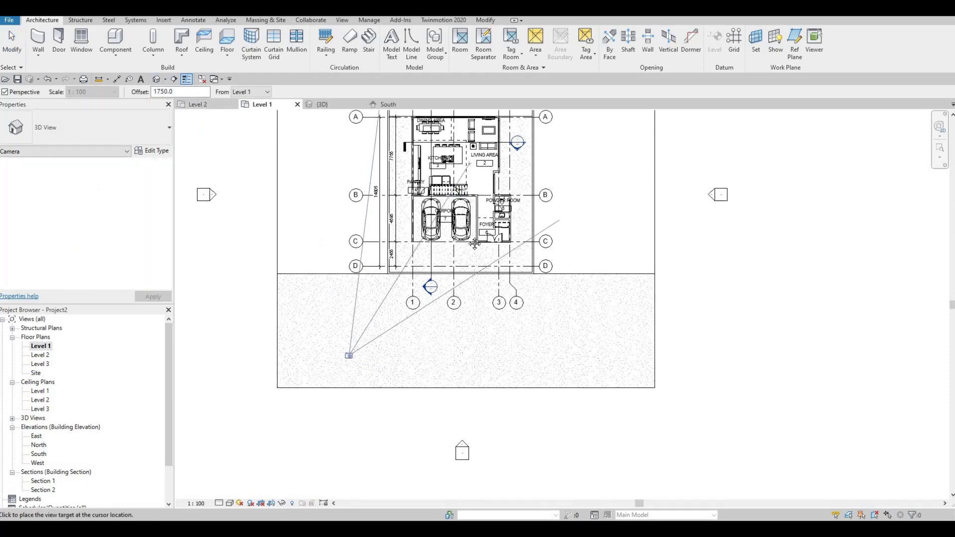
{"action": "key", "text": "Escape"}
Place a perspective camera on the front concrete floor, offset 1750 from Level 1, looking straight through the carport to behind the house.
{"action": "middle_click_drag", "start_coordinate": [436, 457], "coordinate": [405, 346]}
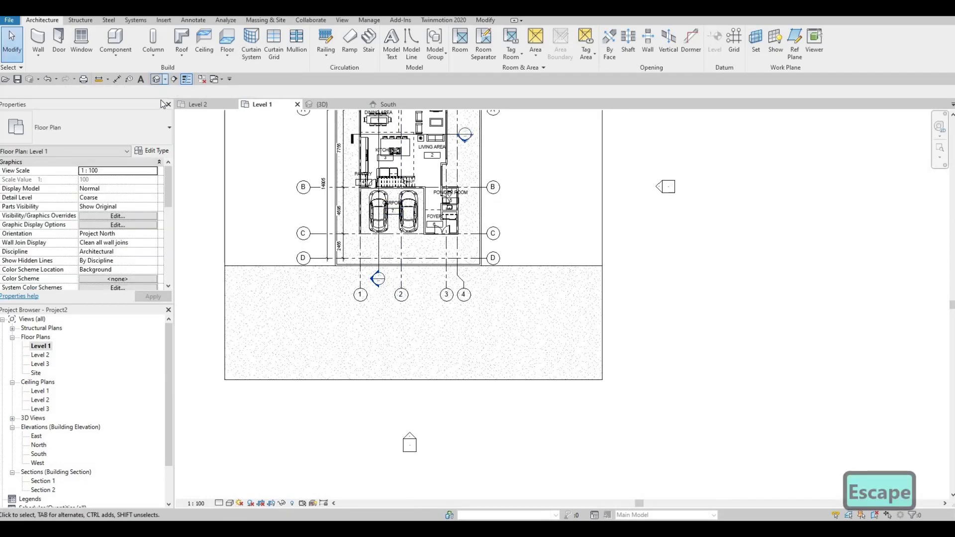
{"action": "left_click", "coordinate": [165, 79]}
{"action": "left_click", "coordinate": [174, 105]}
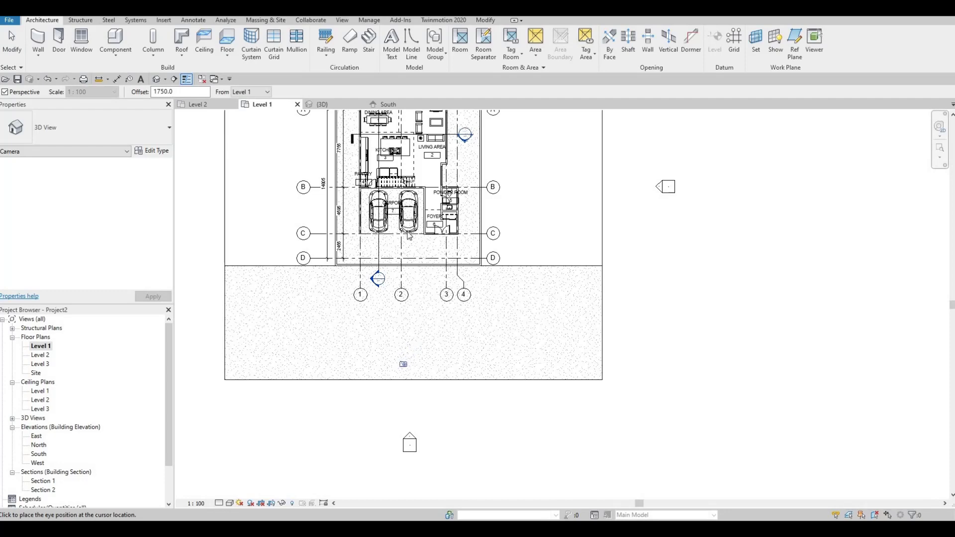
{"action": "left_click", "coordinate": [400, 363]}
{"action": "middle_click_drag", "start_coordinate": [409, 153], "coordinate": [381, 297]}
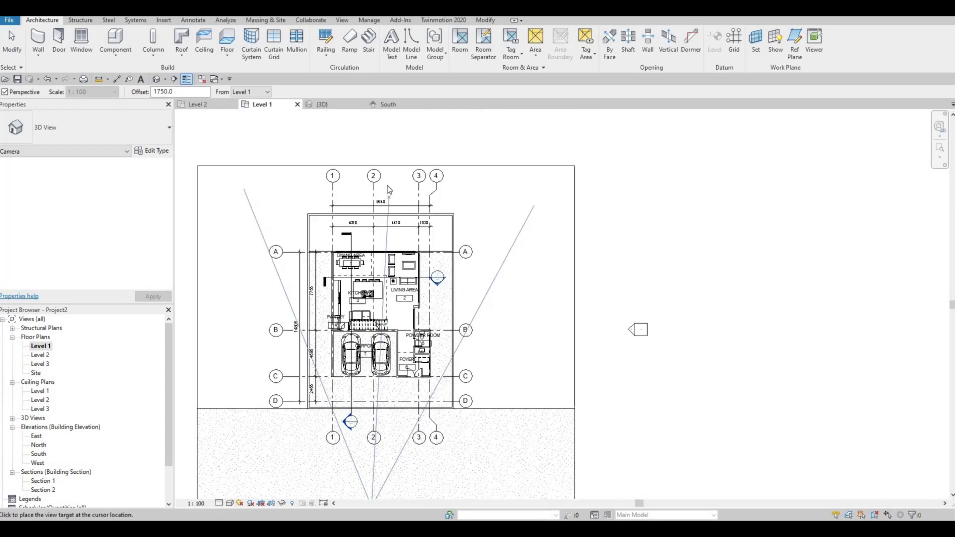
{"action": "left_click", "coordinate": [382, 183]}
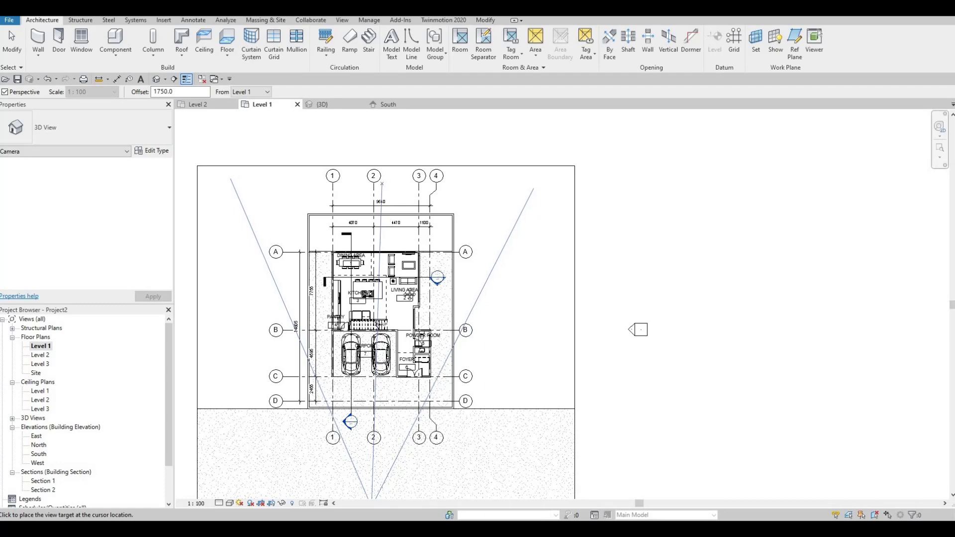
{"action": "key", "text": "Escape"}
{"action": "scroll", "coordinate": [428, 379], "scroll_direction": "down", "scroll_amount": 3}
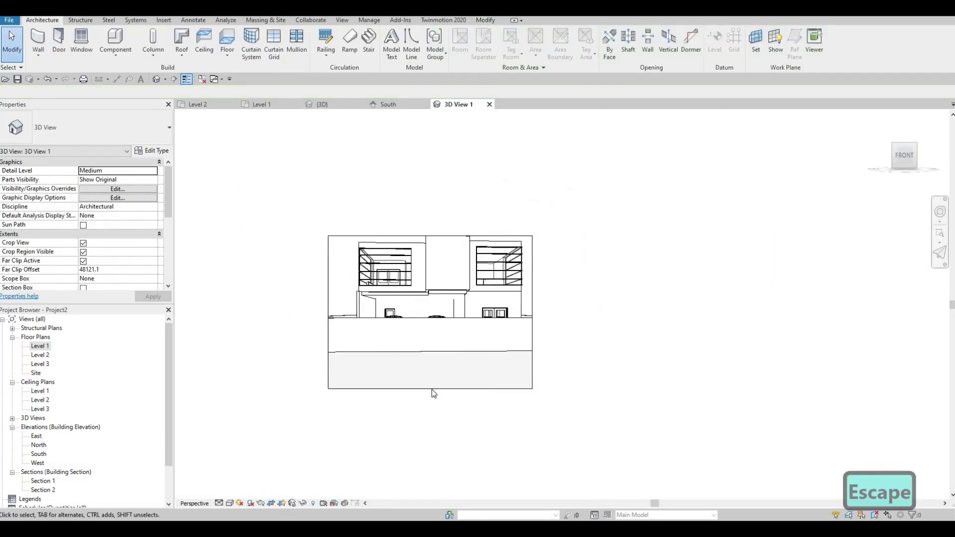
Enlarge the camera view's crop region upward and to both sides, so the whole house fits with sky above it.
{"action": "left_click", "coordinate": [429, 389]}
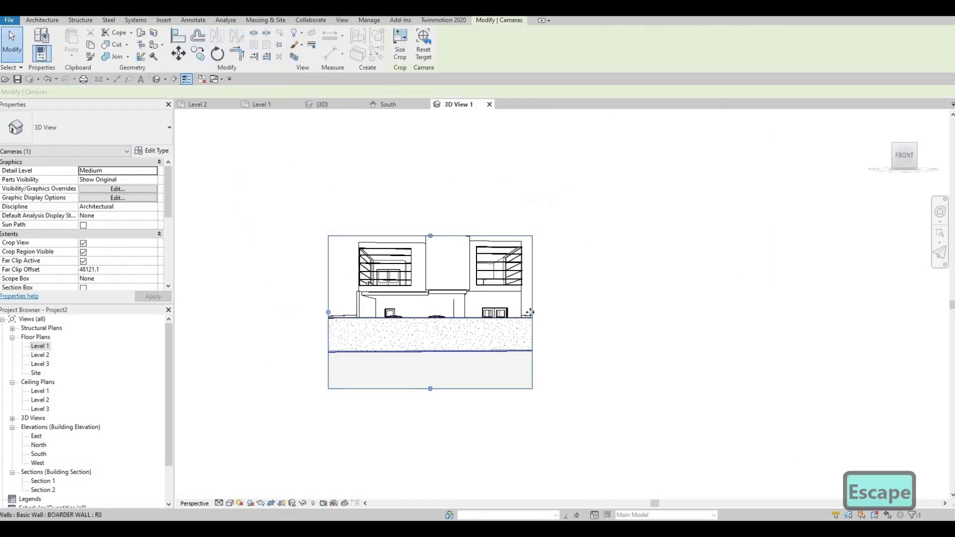
{"action": "left_click_drag", "start_coordinate": [531, 312], "coordinate": [610, 312]}
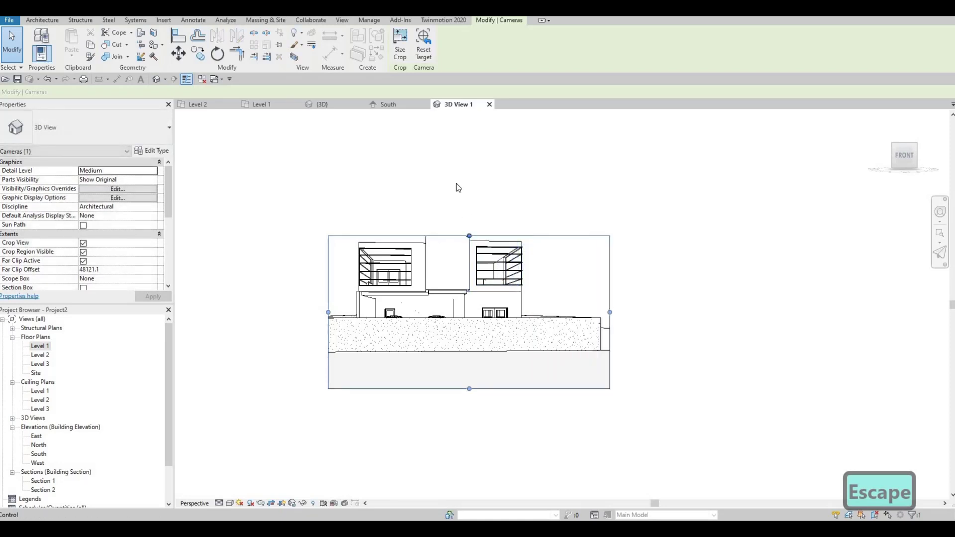
{"action": "left_click_drag", "start_coordinate": [470, 236], "coordinate": [470, 168]}
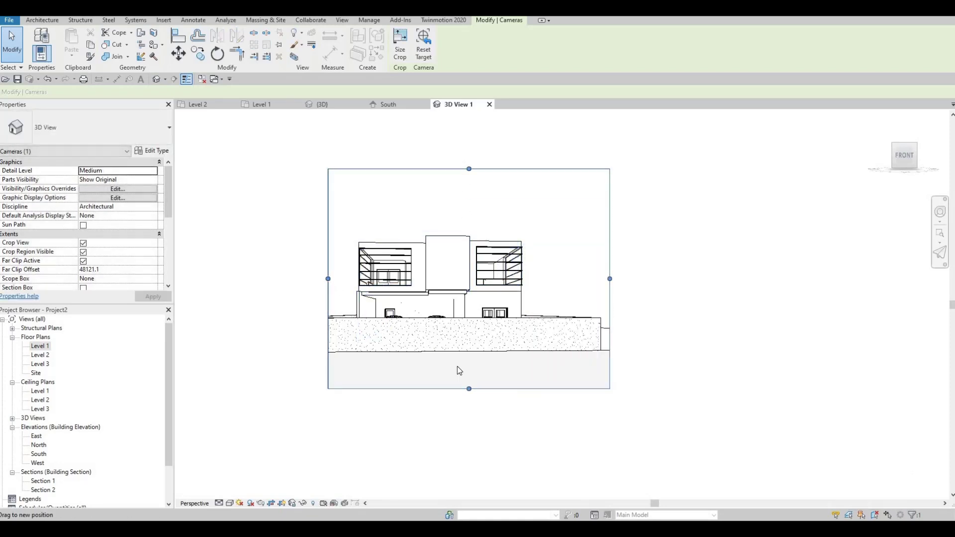
{"action": "left_click_drag", "start_coordinate": [446, 169], "coordinate": [447, 180]}
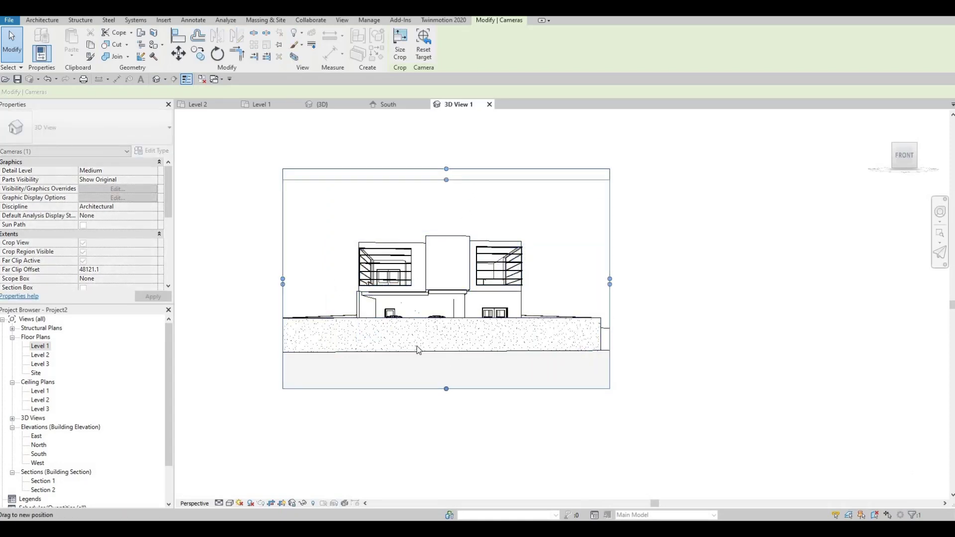
{"action": "middle_click_drag", "start_coordinate": [411, 320], "coordinate": [424, 272]}
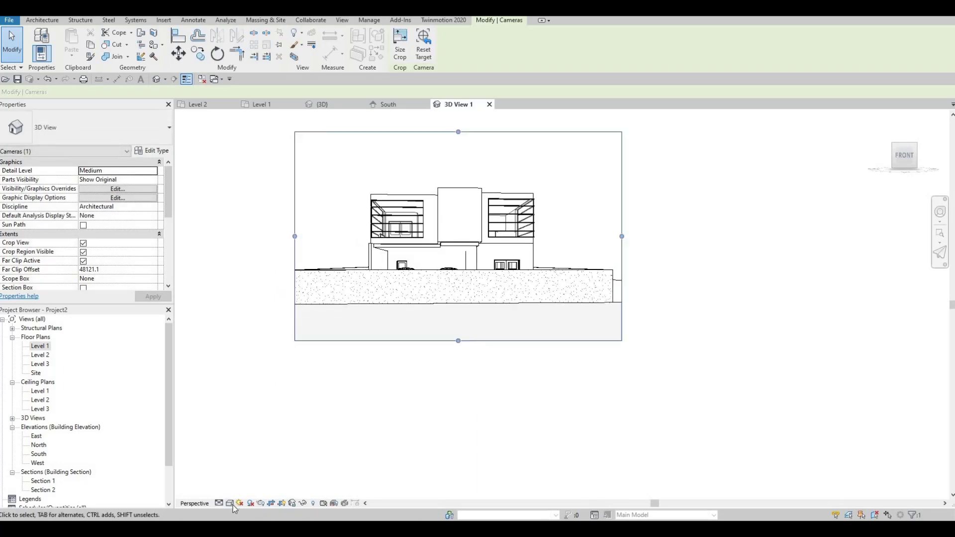
Turn on cast shadows and ambient shadows and set a Gradient background for the camera view.
{"action": "left_click", "coordinate": [233, 506]}
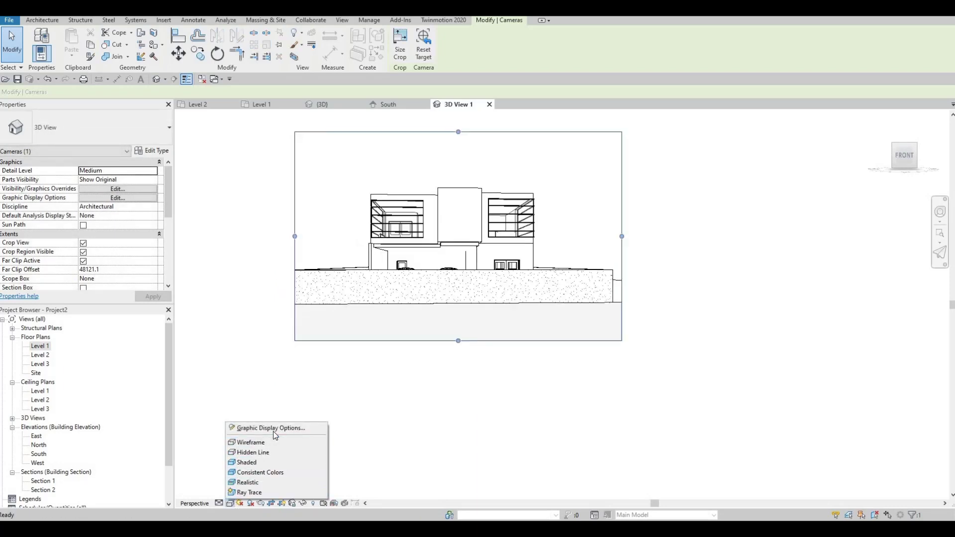
{"action": "key", "text": "Return"}
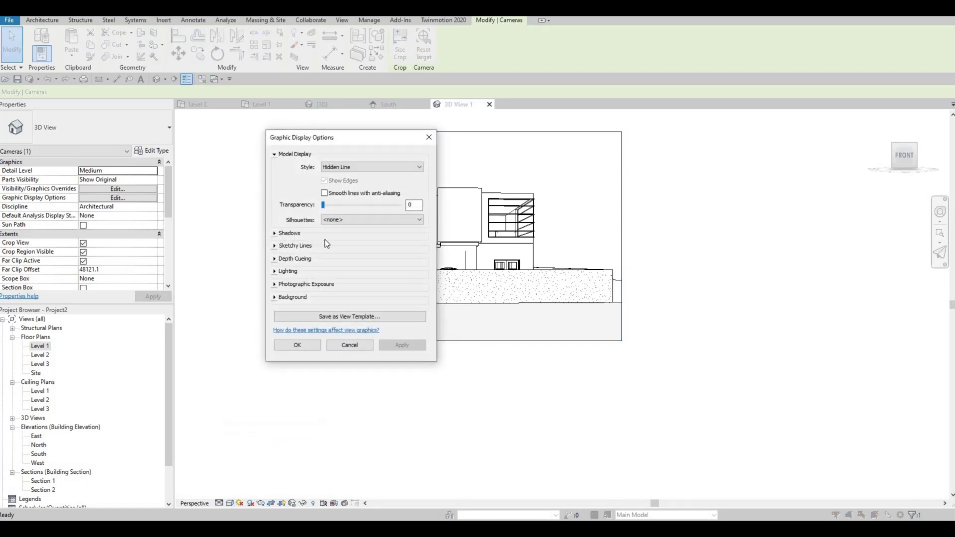
{"action": "left_click", "coordinate": [299, 233]}
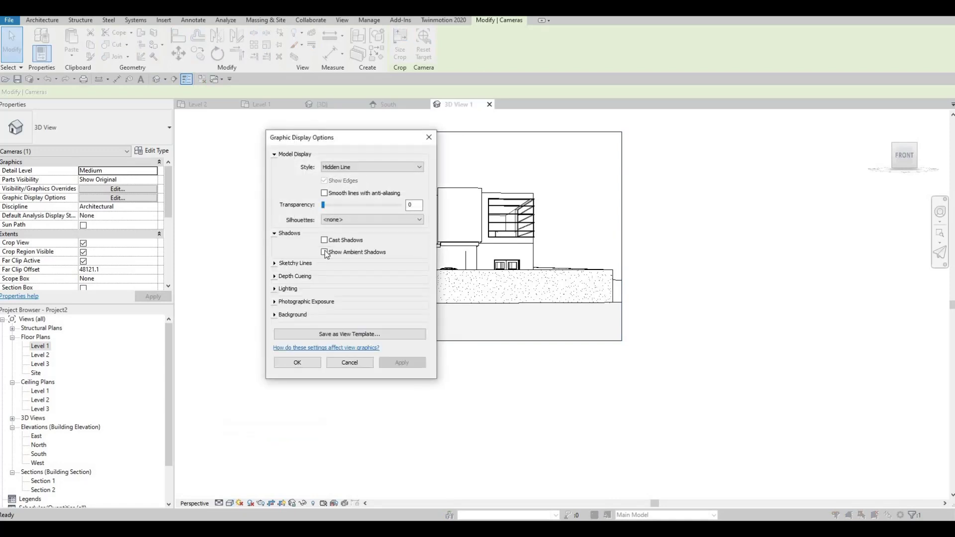
{"action": "left_click", "coordinate": [274, 315]}
{"action": "left_click", "coordinate": [358, 330]}
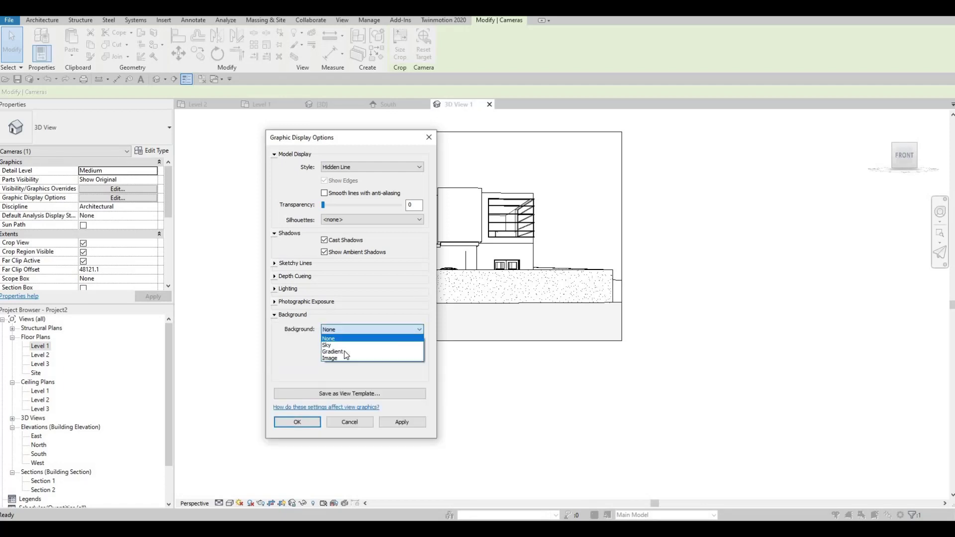
{"action": "left_click", "coordinate": [345, 351]}
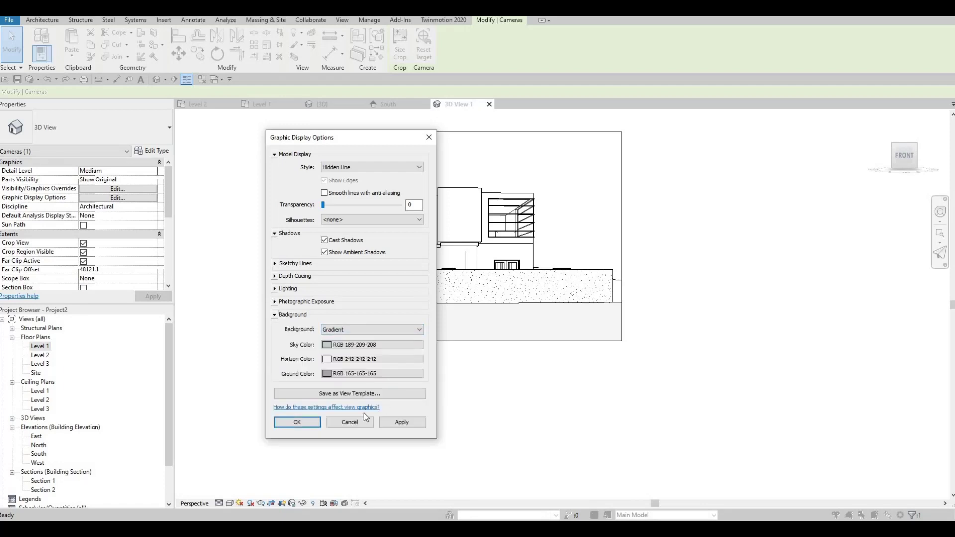
{"action": "left_click", "coordinate": [298, 422]}
{"action": "left_click", "coordinate": [410, 392]}
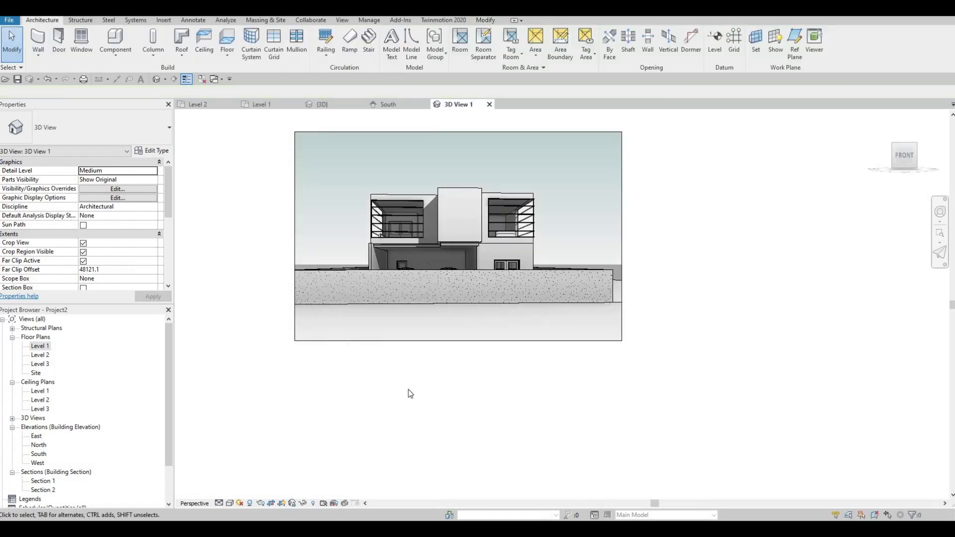
Widen the camera view's crop region slightly so both ends of the front boundary wall fit inside the frame.
{"action": "middle_click_drag", "start_coordinate": [430, 342], "coordinate": [410, 393]}
{"action": "left_click", "coordinate": [279, 302]}
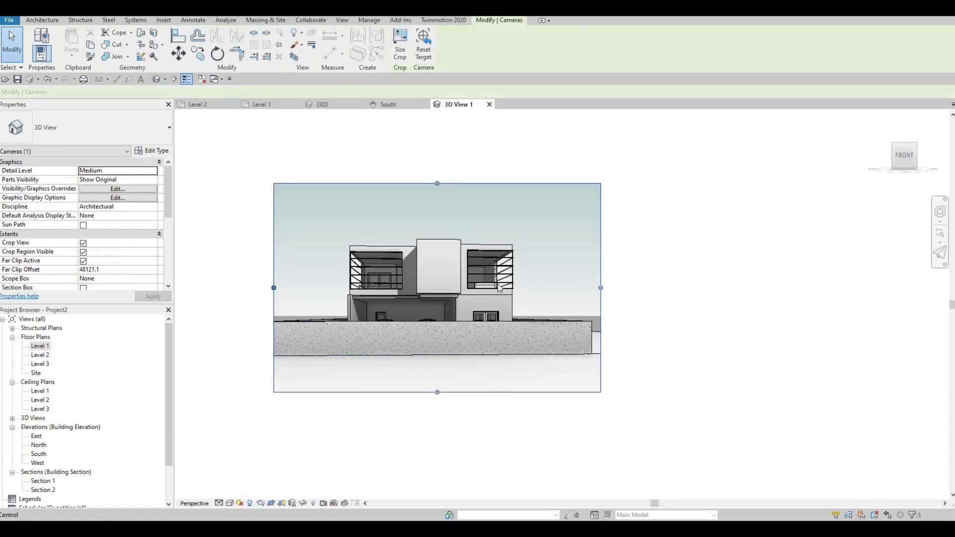
{"action": "left_click_drag", "start_coordinate": [274, 288], "coordinate": [265, 288]}
{"action": "left_click_drag", "start_coordinate": [598, 289], "coordinate": [595, 289]}
{"action": "scroll", "coordinate": [459, 292], "scroll_direction": "up", "scroll_amount": 3}
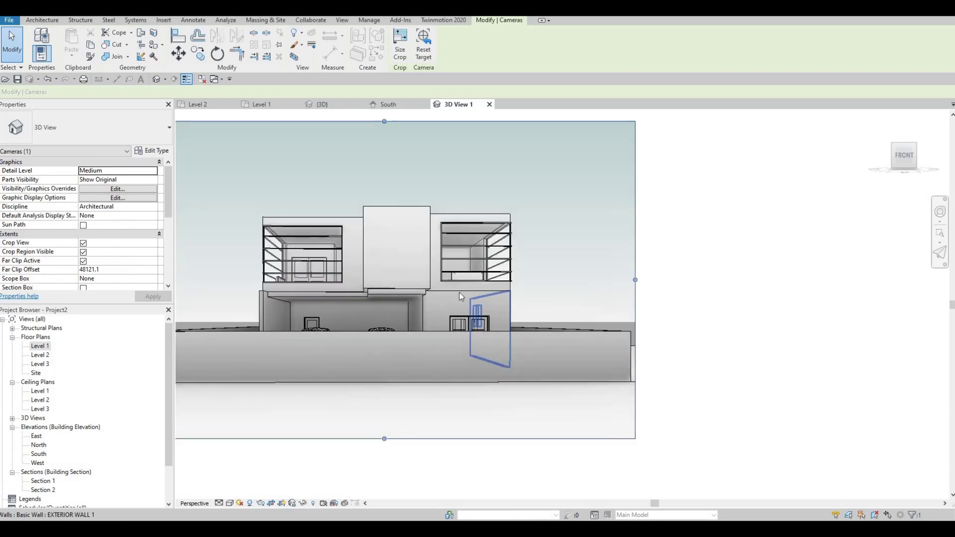
{"action": "key", "text": "Escape"}
{"action": "scroll", "coordinate": [385, 275], "scroll_direction": "down", "scroll_amount": 2}
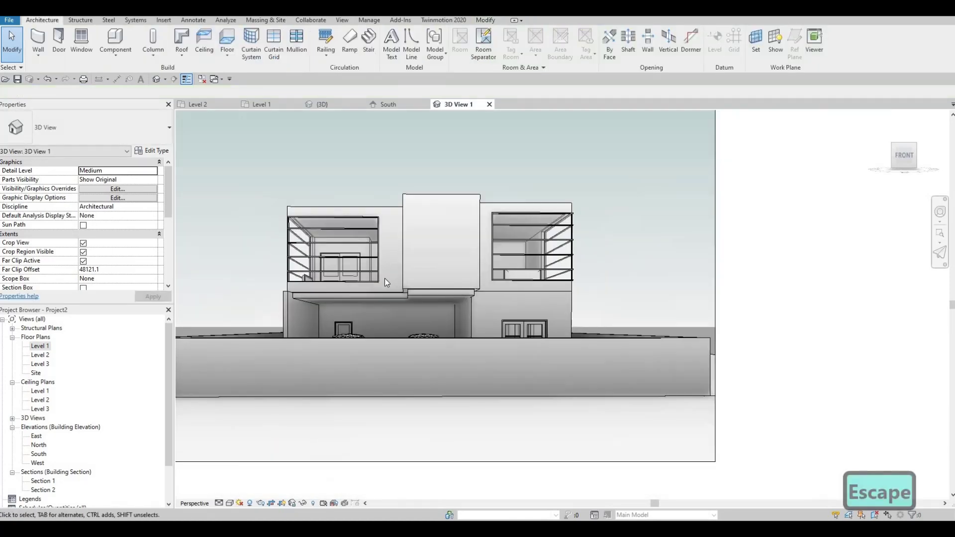
{"action": "scroll", "coordinate": [288, 297], "scroll_direction": "down", "scroll_amount": 2}
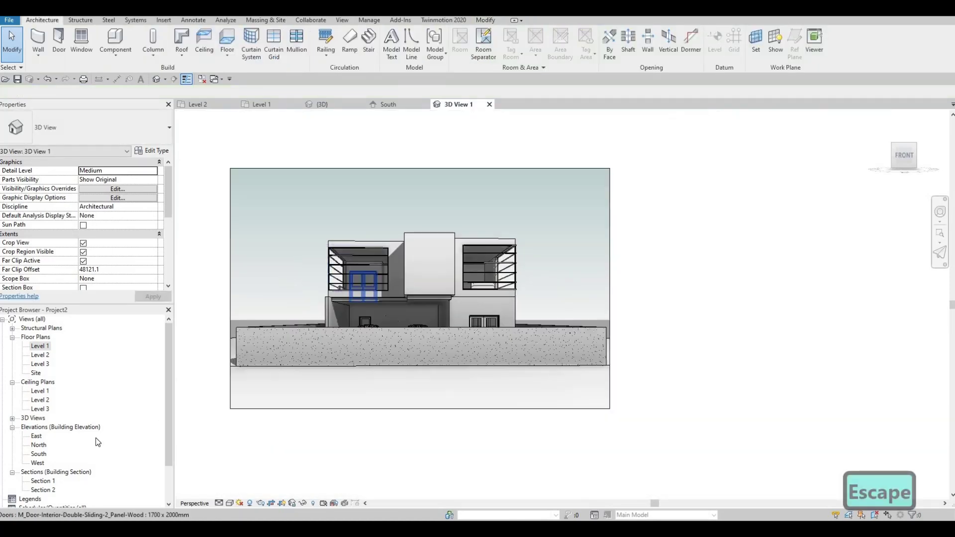
Return to the Level 1 floor plan and view the house, boundary wall and front concrete floor.
{"action": "double_click", "coordinate": [46, 349]}
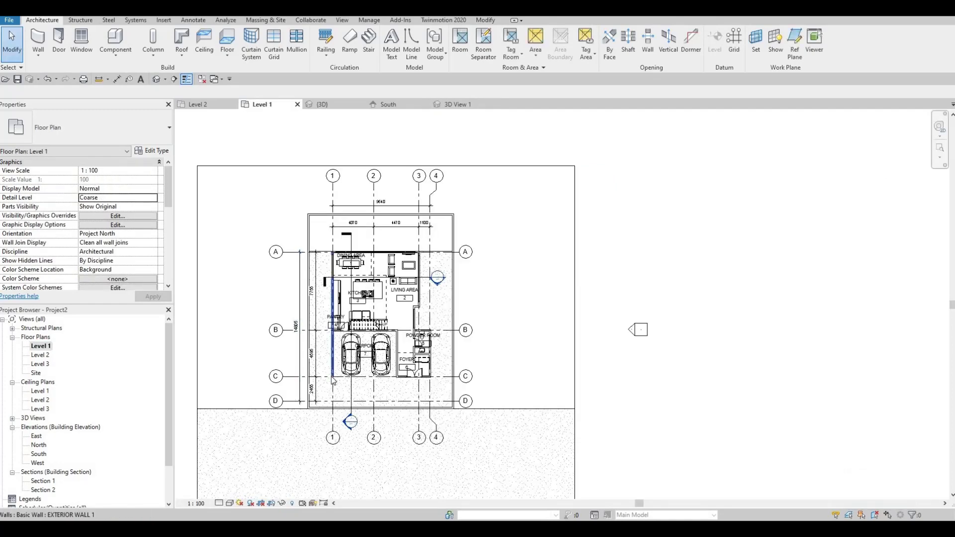
{"action": "scroll", "coordinate": [336, 386], "scroll_direction": "up", "scroll_amount": 3}
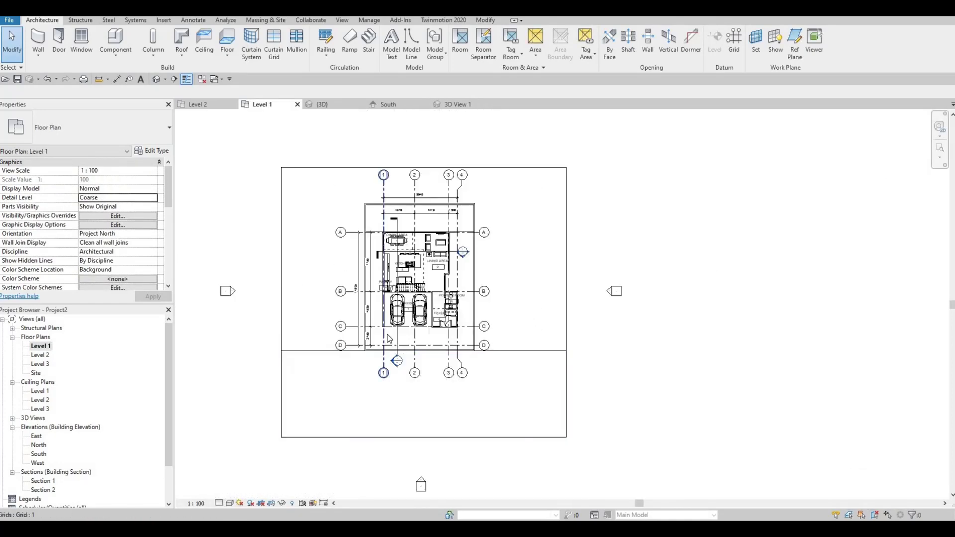
{"action": "scroll", "coordinate": [398, 368], "scroll_direction": "down", "scroll_amount": 2}
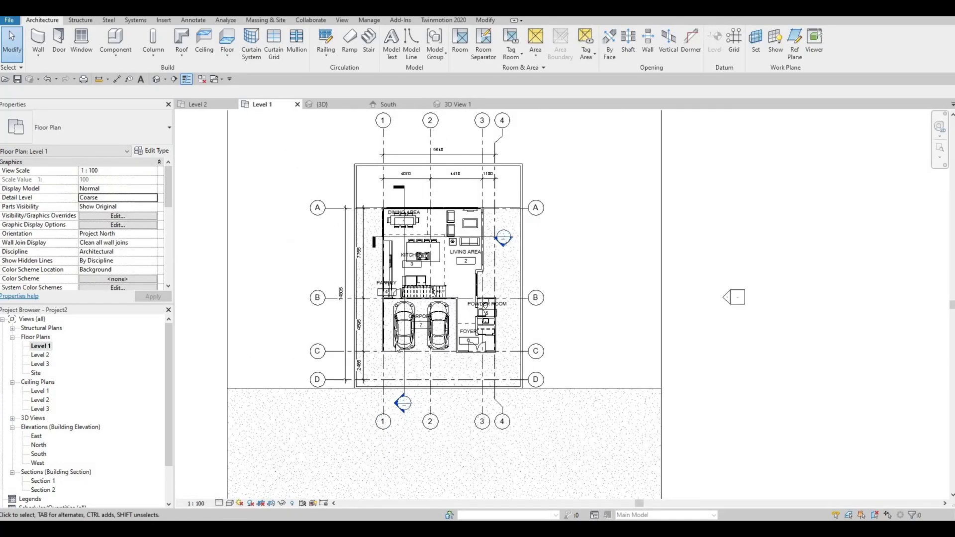
{"action": "middle_click_drag", "start_coordinate": [393, 369], "coordinate": [417, 343]}
{"action": "scroll", "coordinate": [401, 348], "scroll_direction": "down", "scroll_amount": 2}
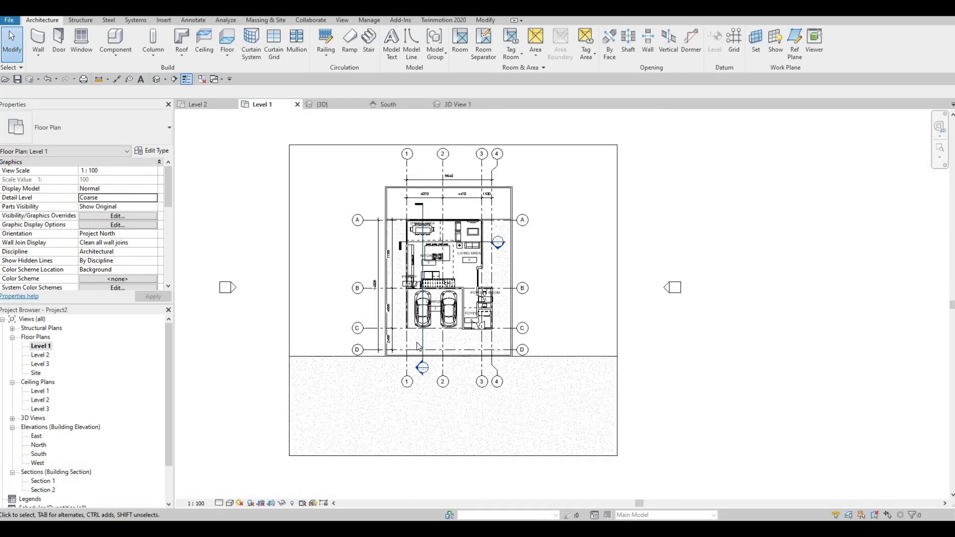